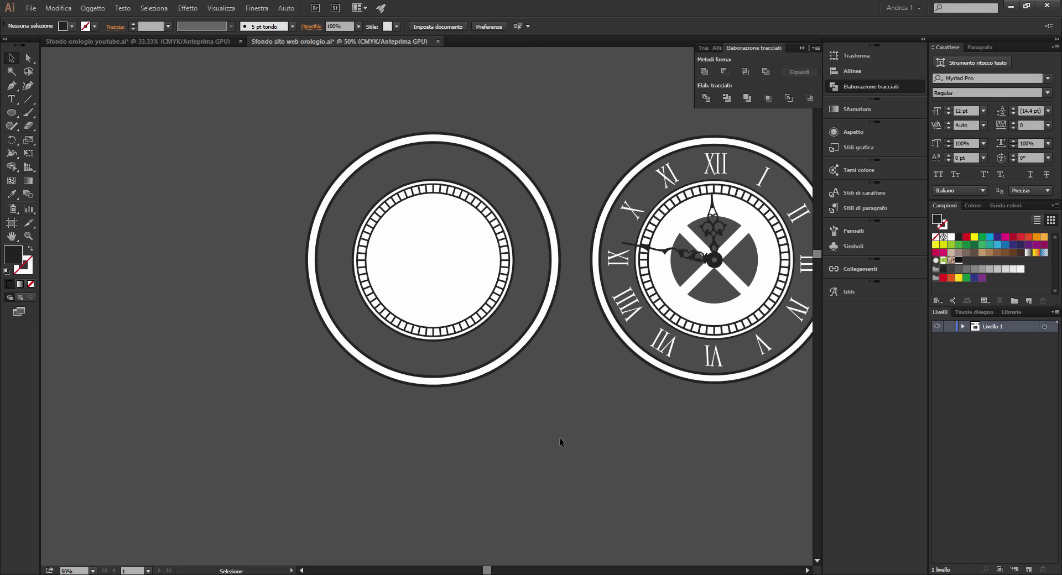
Step: Frame both clocks and draw a dark circle about 313.73 px wide over a dial
left_click_drag(537, 390, 459, 414)
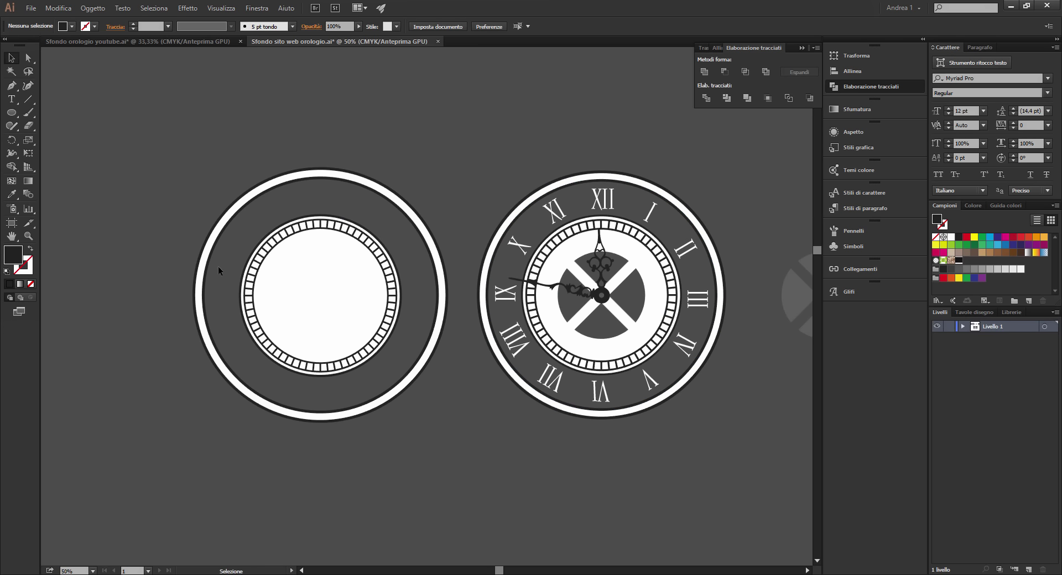
left_click_drag(462, 385, 444, 393)
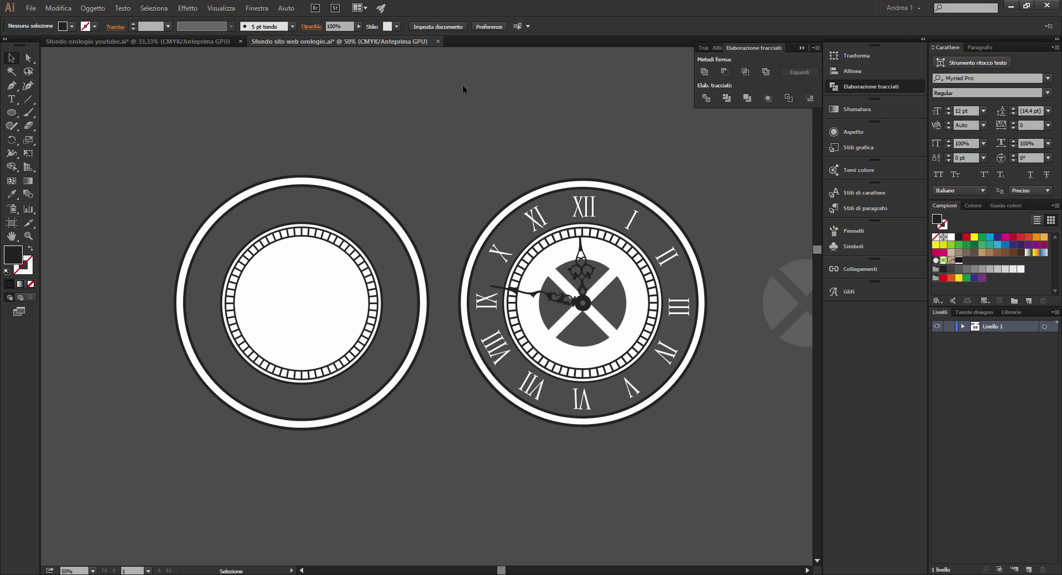
left_click_drag(438, 437, 493, 449)
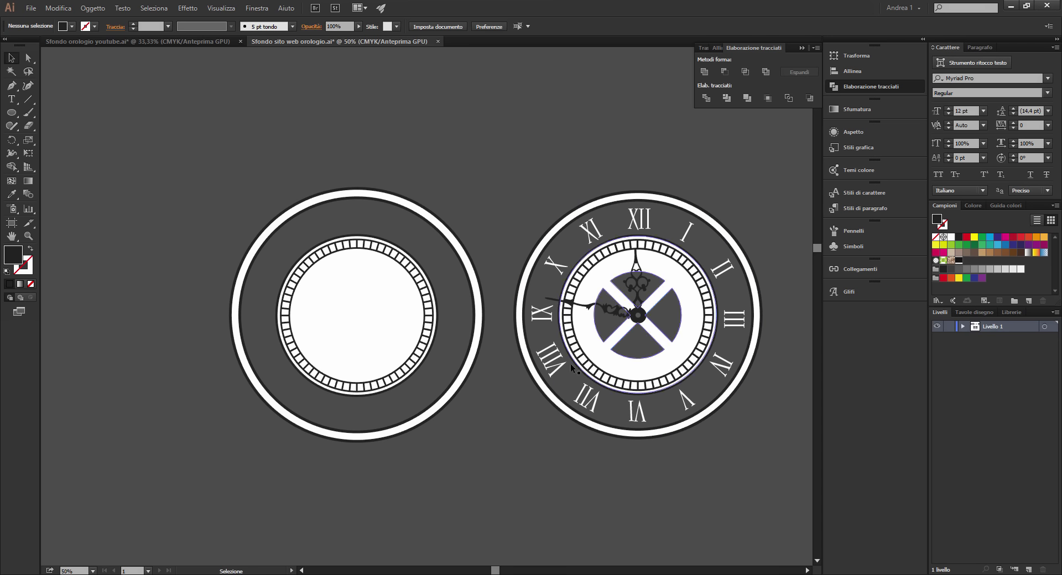
left_click_drag(498, 436, 555, 427)
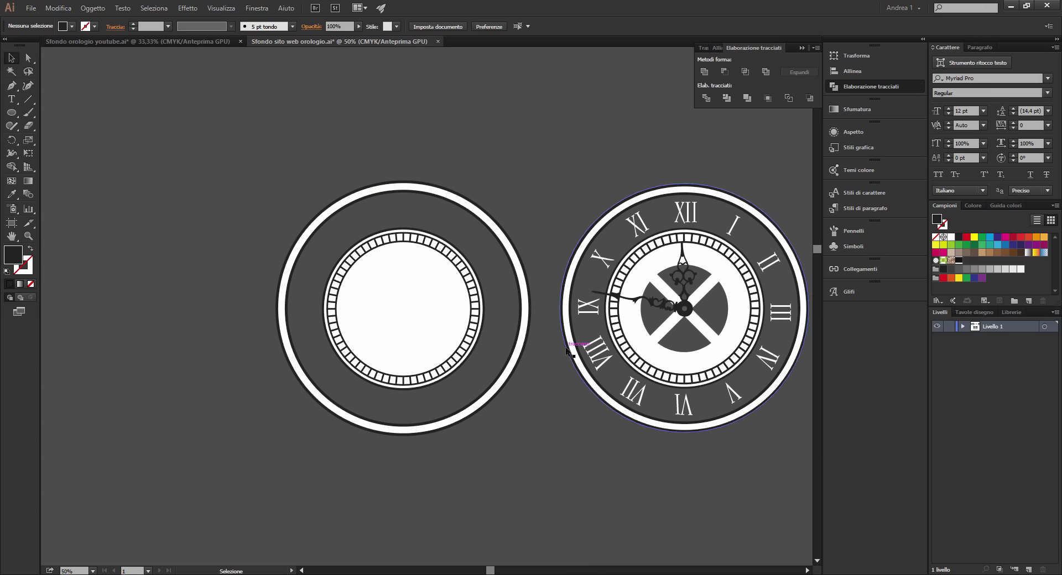
left_click_drag(536, 414, 342, 419)
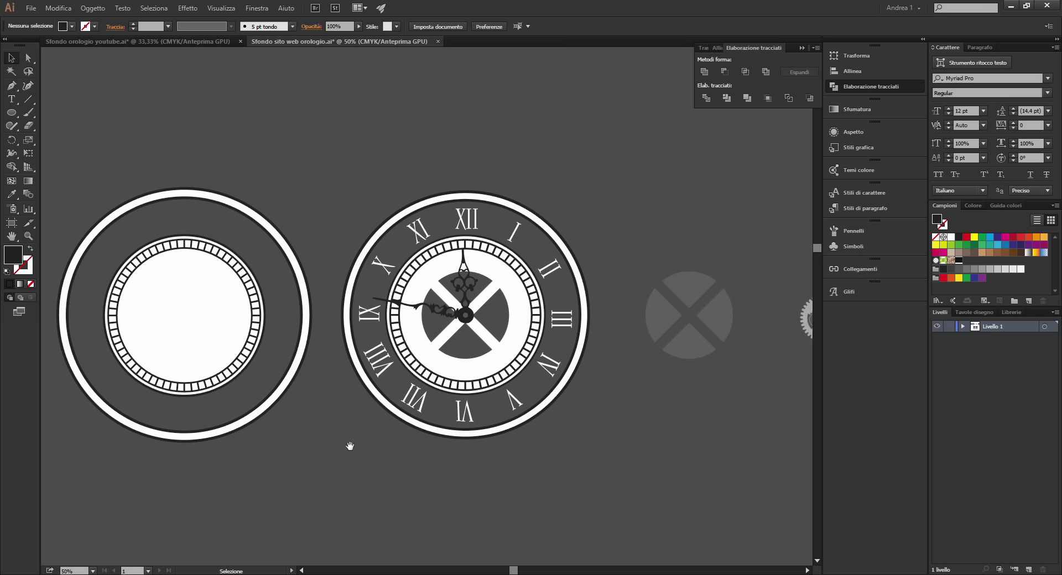
left_click_drag(346, 446, 414, 438)
key("l")
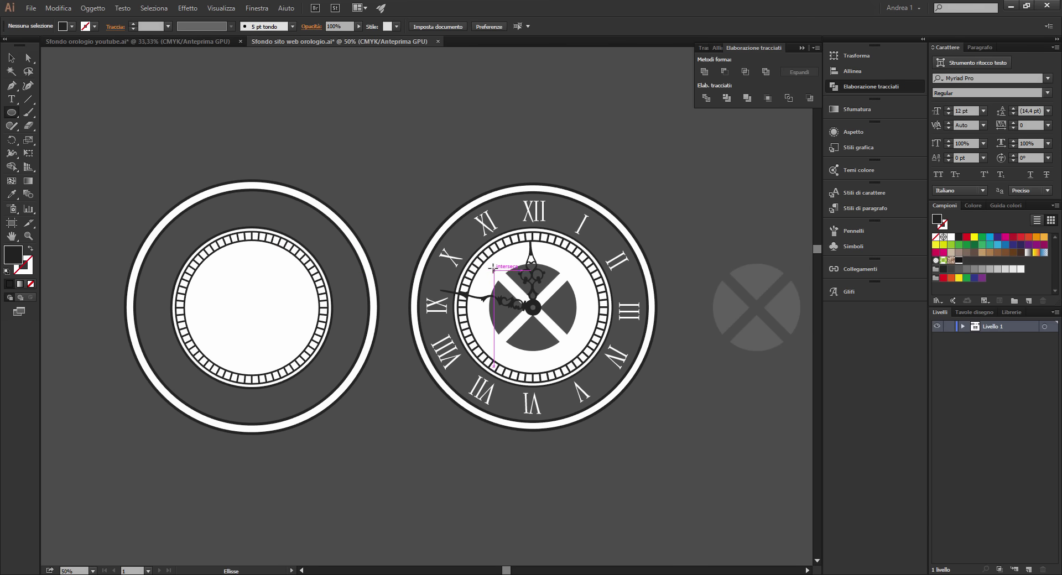
left_click_drag(493, 269, 551, 351)
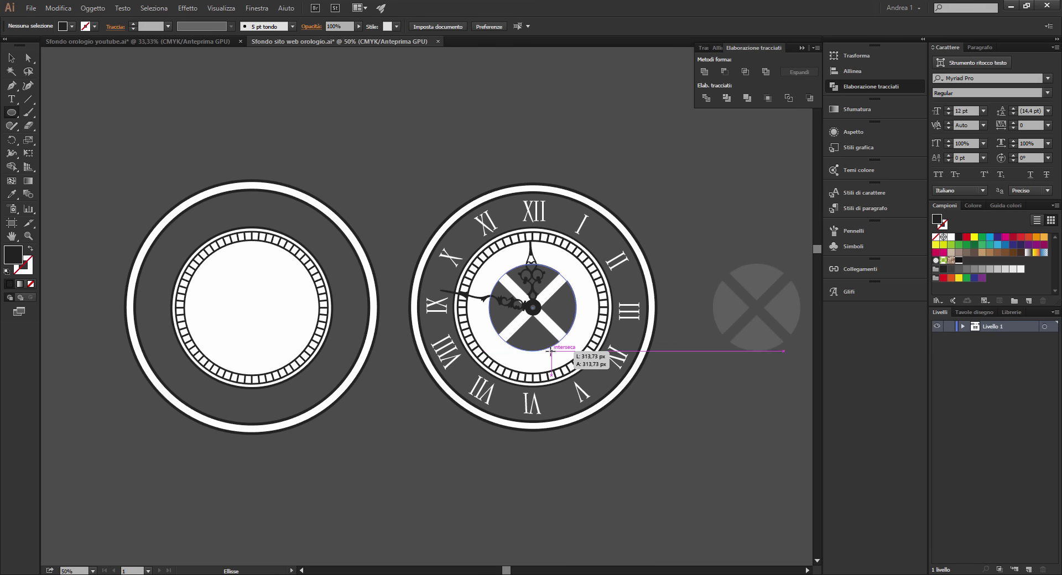
left_click_drag(551, 351, 552, 351)
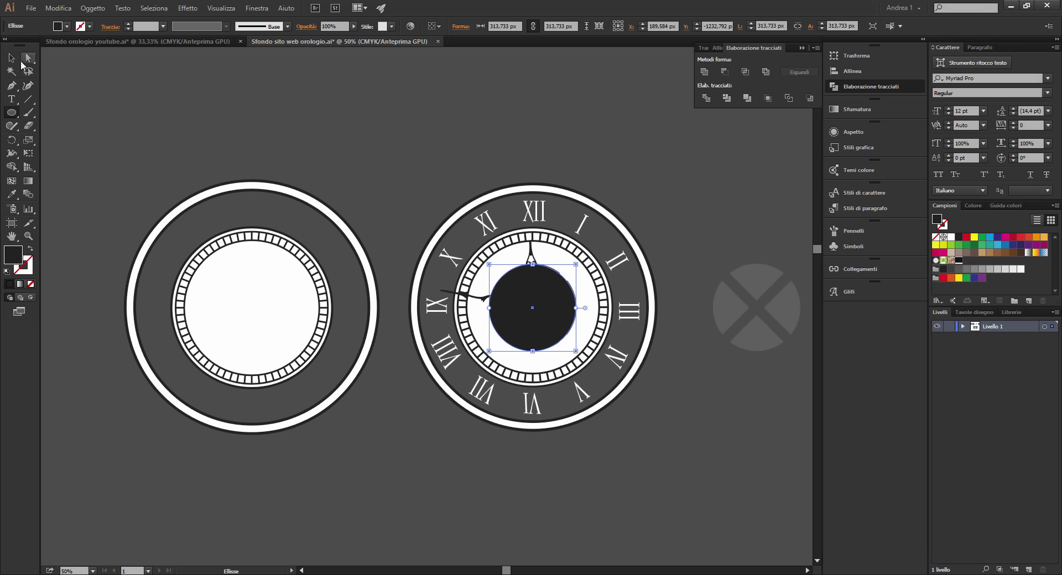
Step: Move the dark circle onto the left clock's centre and zoom in on it
left_click(12, 57)
left_click_drag(520, 294, 257, 299)
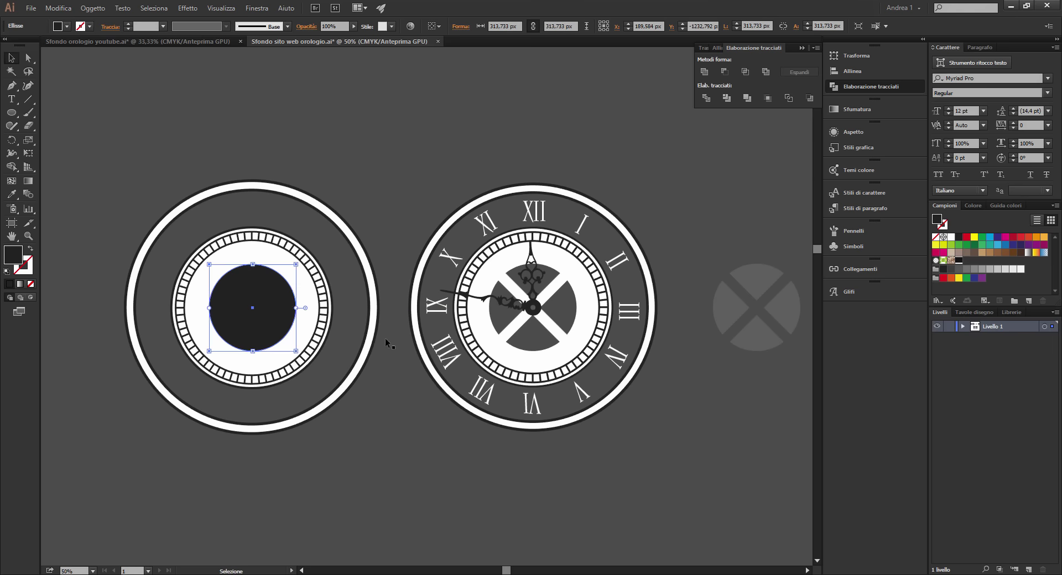
scroll(465, 455, "left", 3)
key("ctrl+plus")
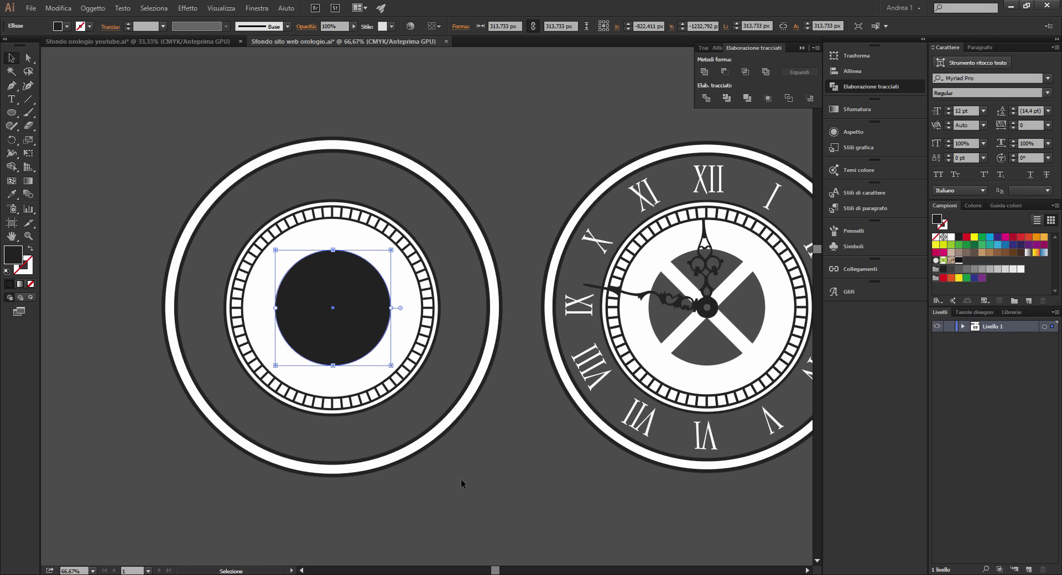
mouse_move(406, 353)
left_mouse_down()
mouse_move(454, 353)
mouse_move(430, 172)
left_mouse_up()
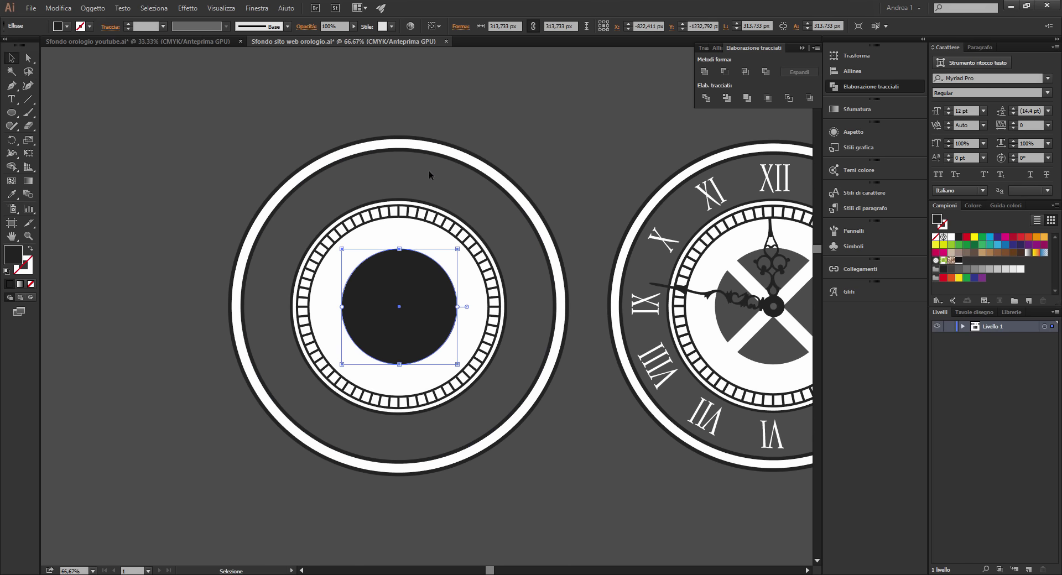
Step: Centre the circle on the clock rings horizontally and vertically
left_click(835, 72)
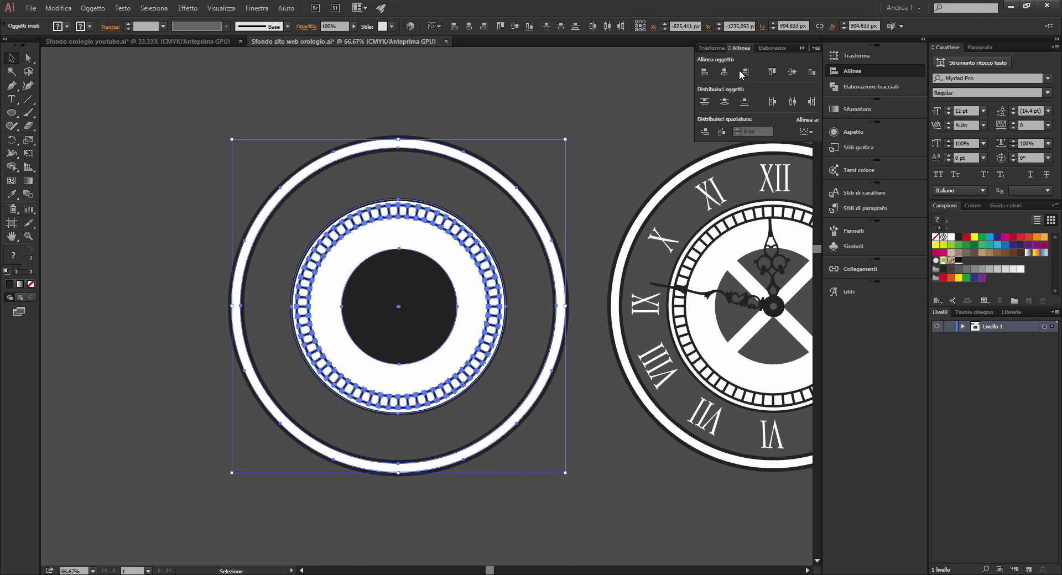
left_click(724, 72)
left_click(791, 73)
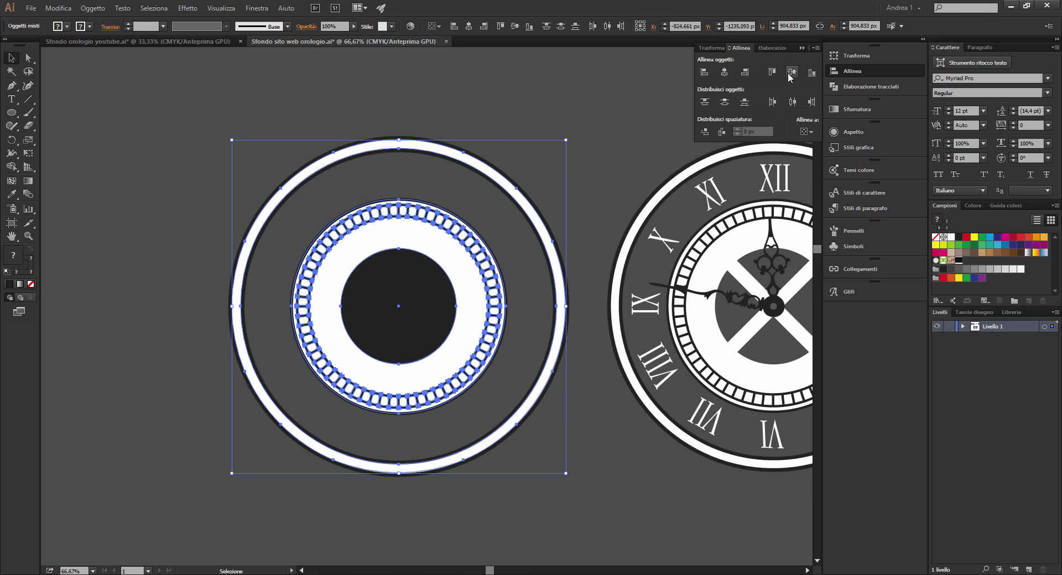
left_click(579, 193)
left_click_drag(593, 438, 546, 427)
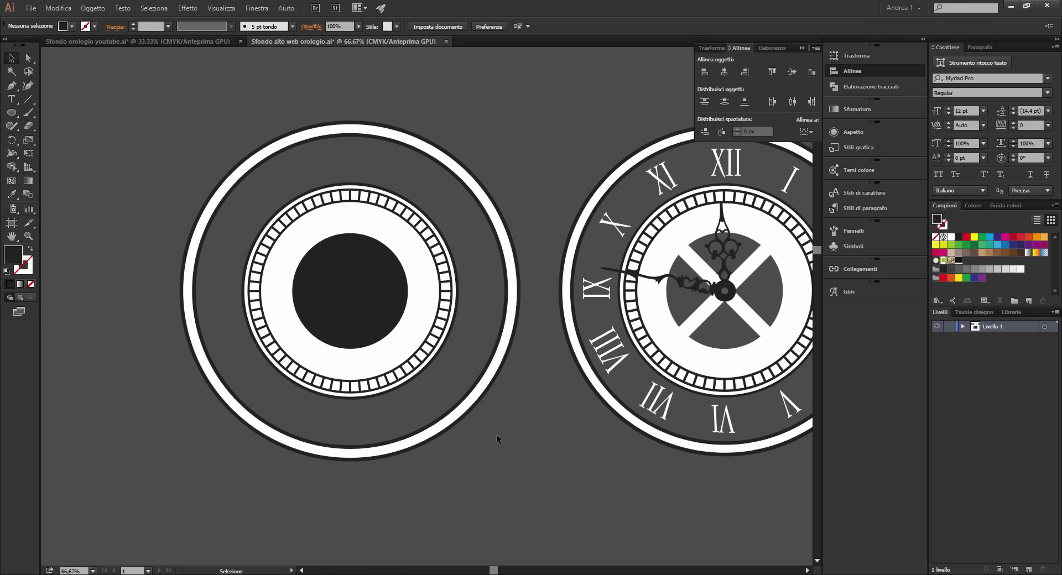
Step: Draw a tall white bar about 54 by 353 px through the dark circle
left_click(414, 250)
key("ctrl+plus")
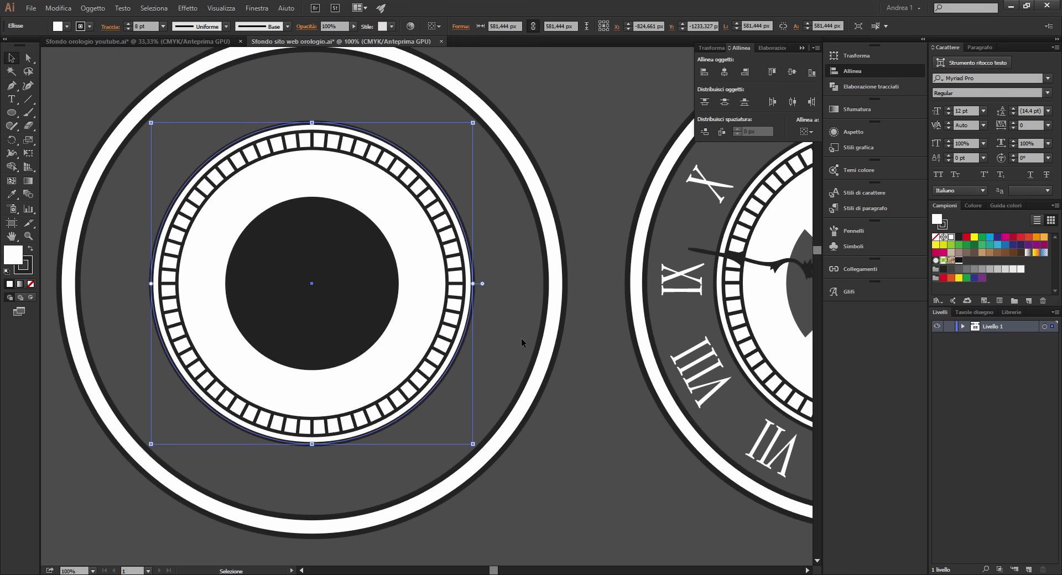
scroll(446, 386, "right", 3)
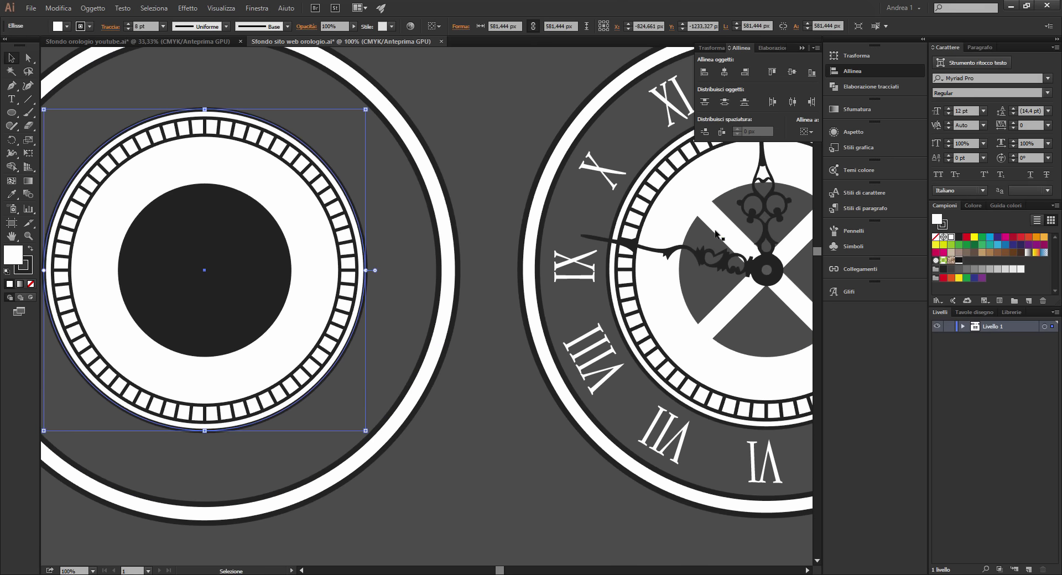
scroll(516, 415, "left", 4)
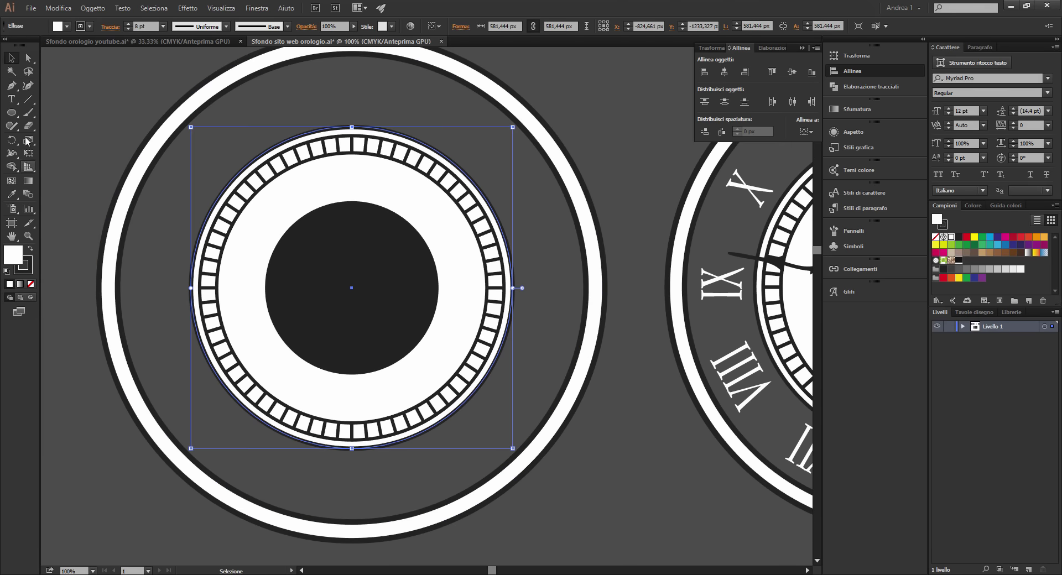
left_click_drag(17, 118, 60, 110)
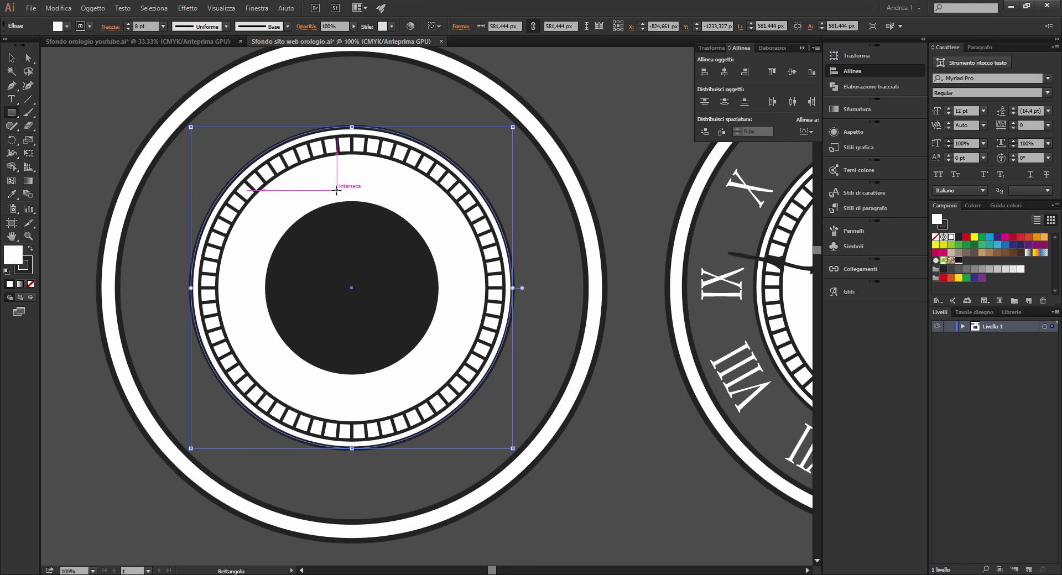
left_click_drag(336, 190, 365, 385)
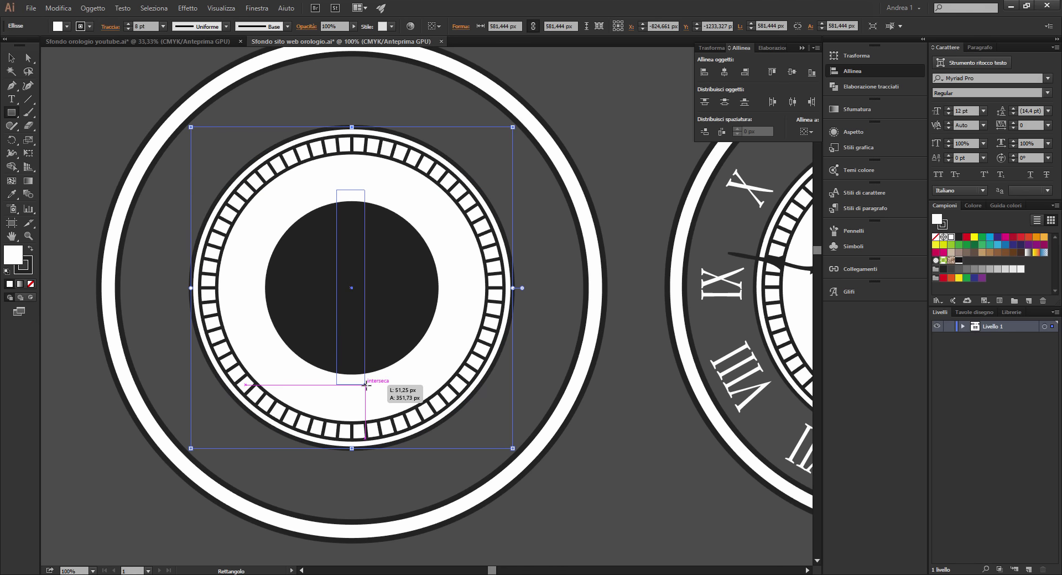
left_click_drag(367, 385, 367, 386)
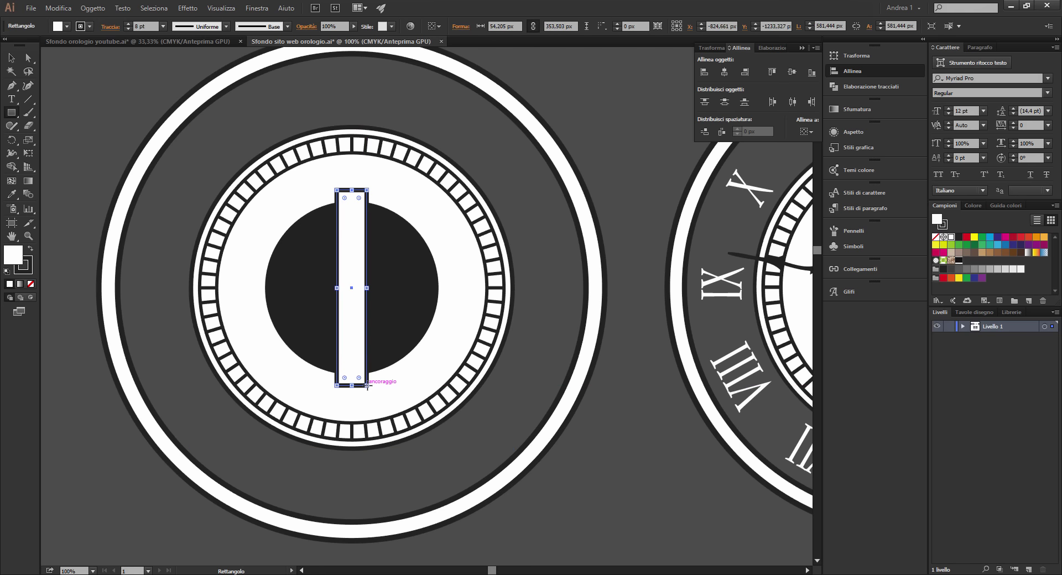
Step: Set the bar's stroke to None and centre it horizontally on the clock rings
left_click(162, 27)
left_click(91, 25)
left_click(7, 44)
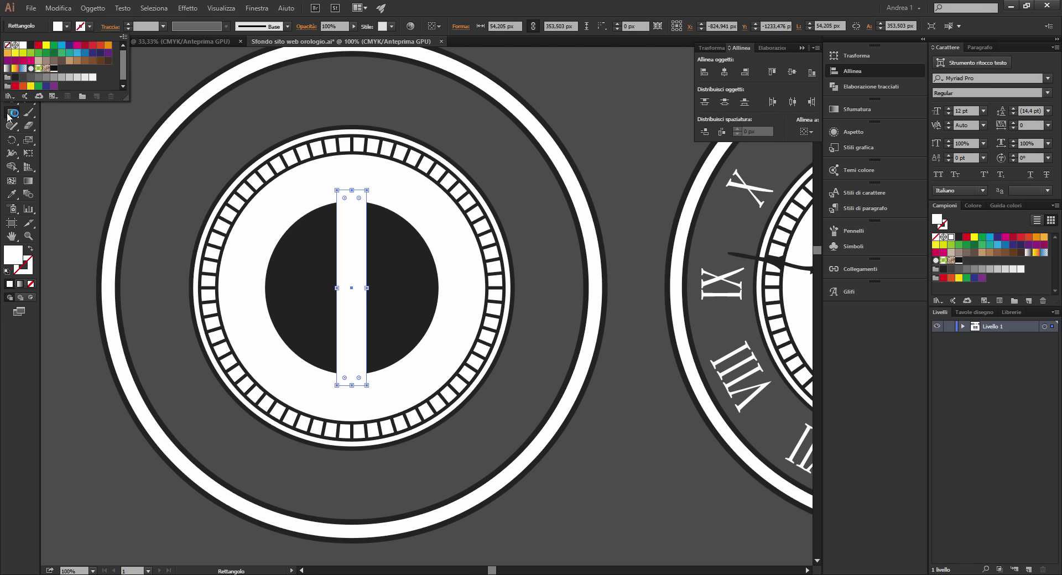
key("v")
left_click_drag(593, 151, 273, 333)
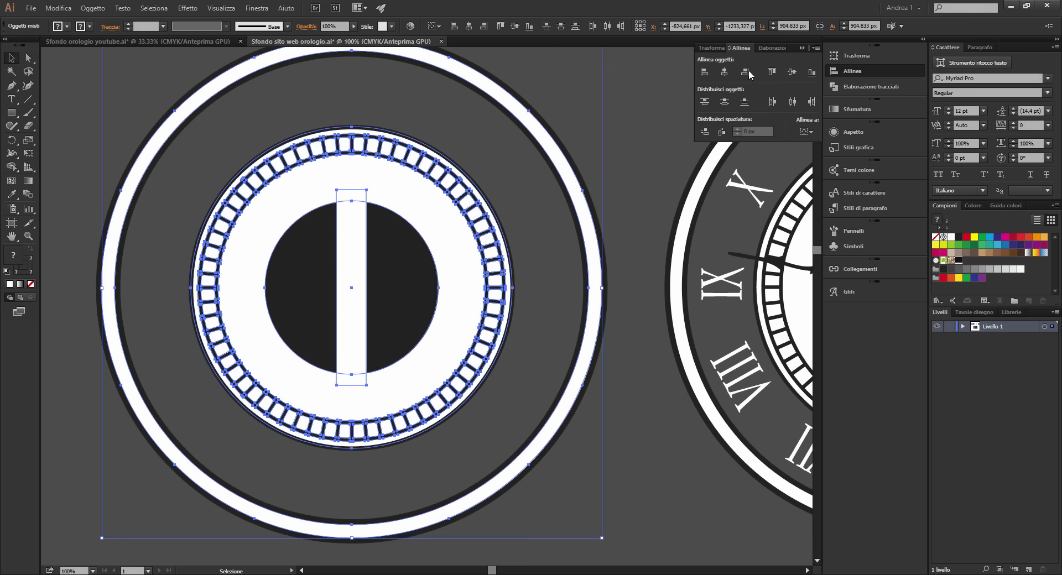
left_click(724, 72)
left_click_drag(614, 116, 310, 405)
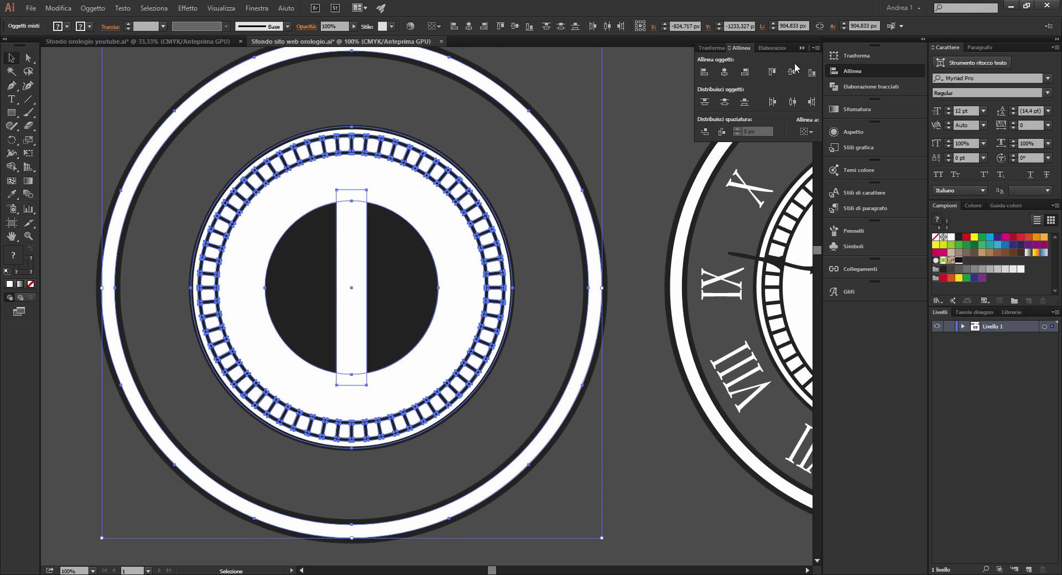
left_click(560, 195)
left_click(366, 201)
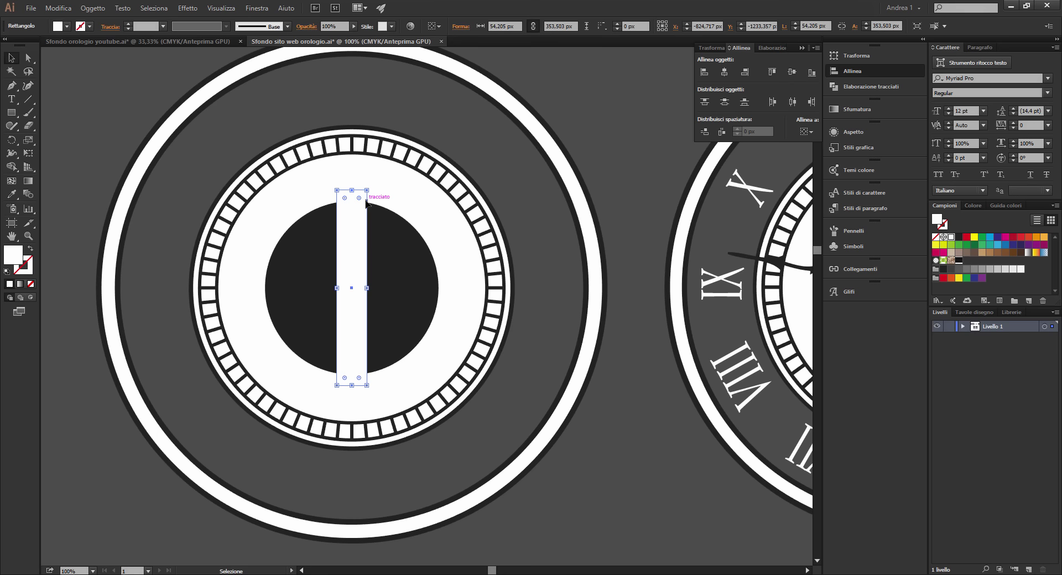
Step: Add a horizontal copy of the white bar to form a cross
key("Right")
key("Left")
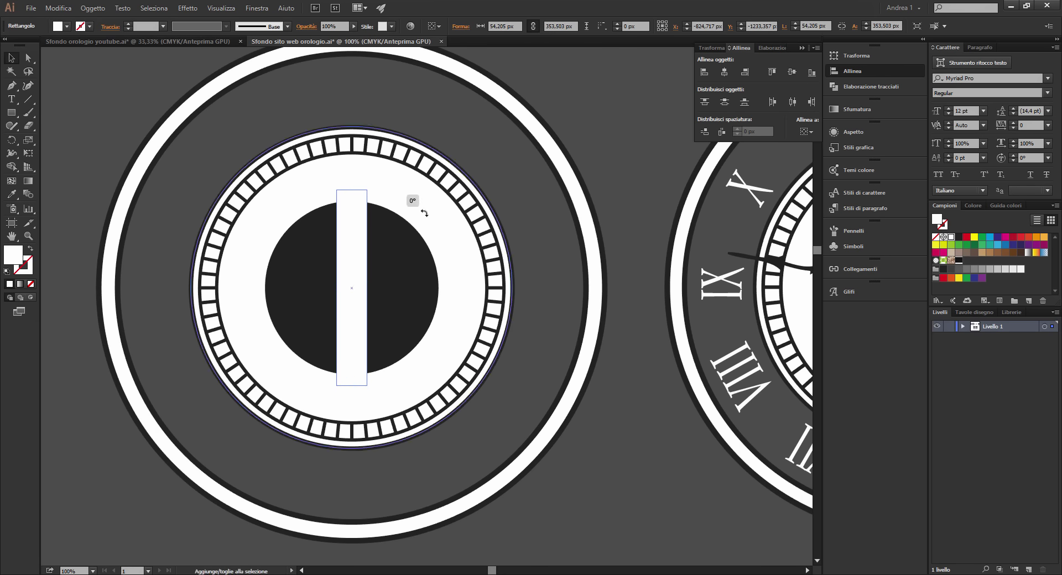
left_click_drag(370, 187, 475, 305)
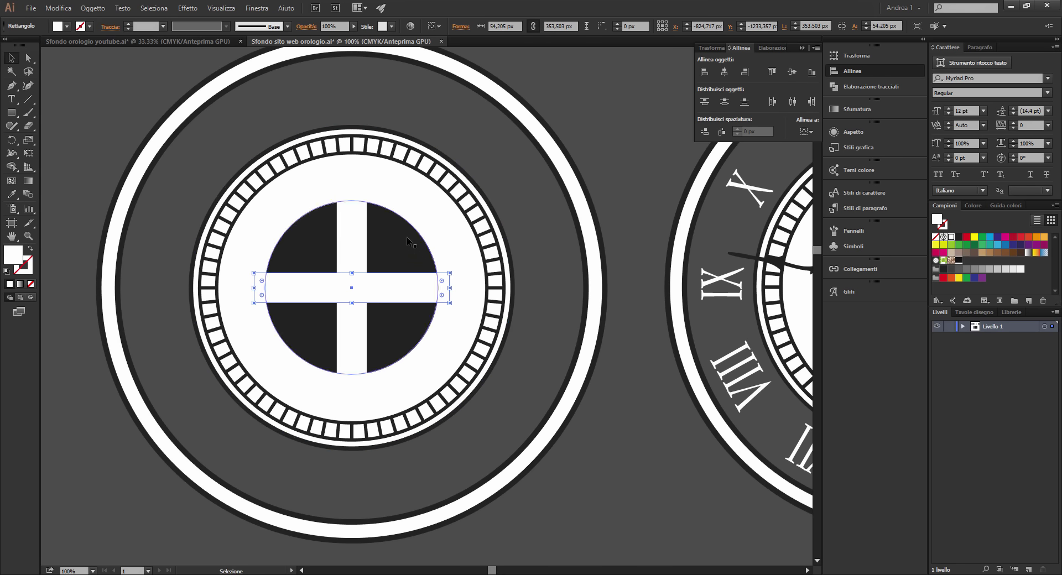
left_click(622, 409)
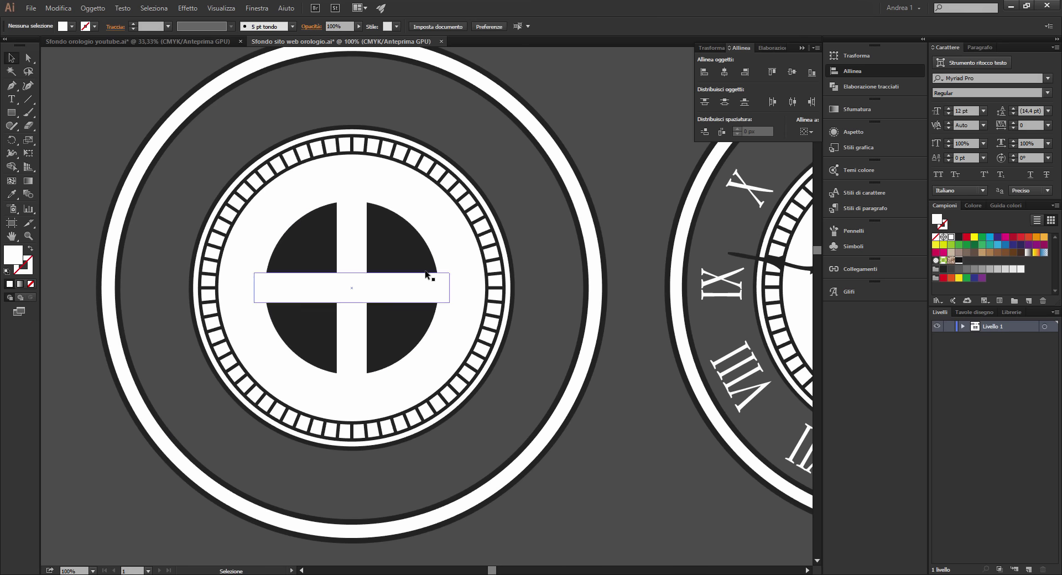
Step: Narrow the vertical bar to 45 px wide
mouse_move(592, 435)
left_mouse_down()
mouse_move(498, 427)
mouse_move(532, 418)
left_mouse_up()
left_click(300, 213)
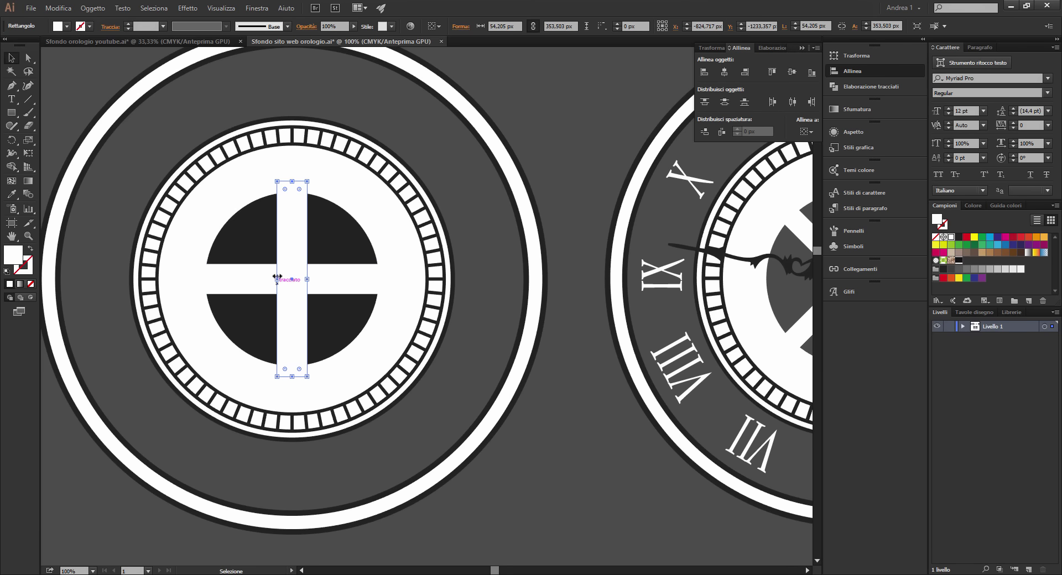
left_click(797, 29)
left_click(796, 29)
type("49")
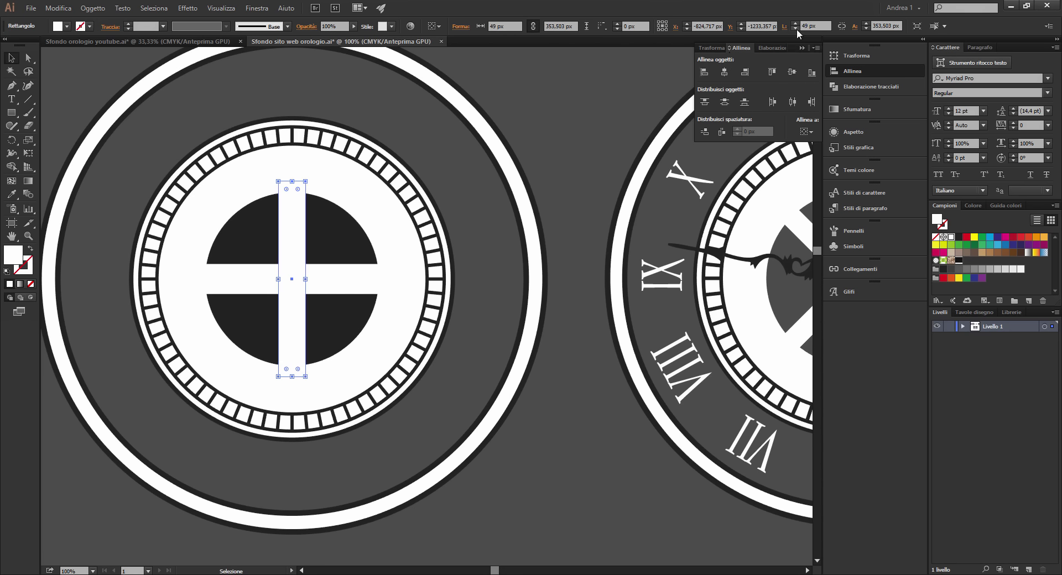
left_click(797, 28)
left_click(797, 29)
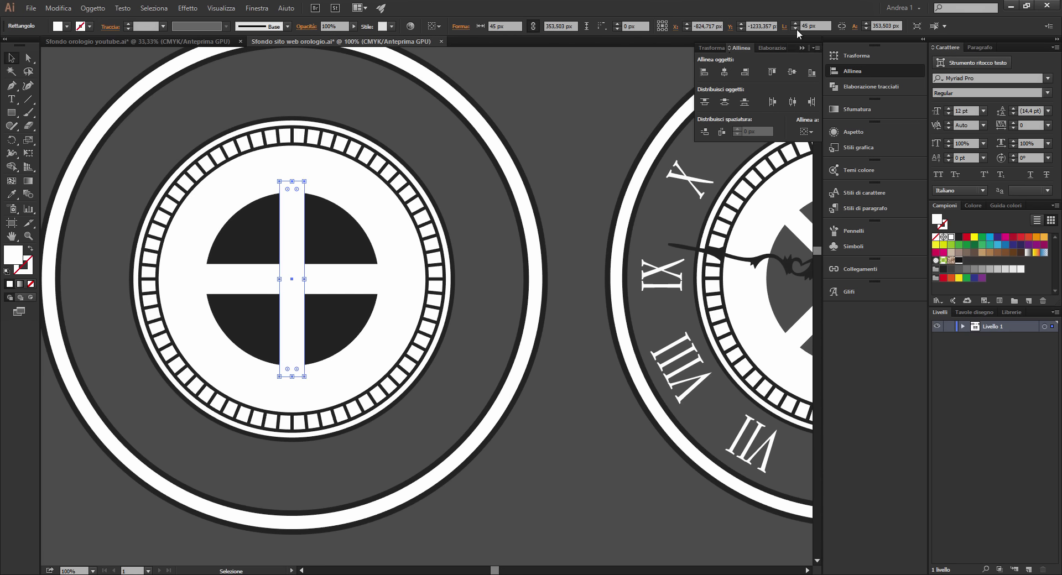
Step: Set the horizontal bar's height to 45 px
left_click(348, 276)
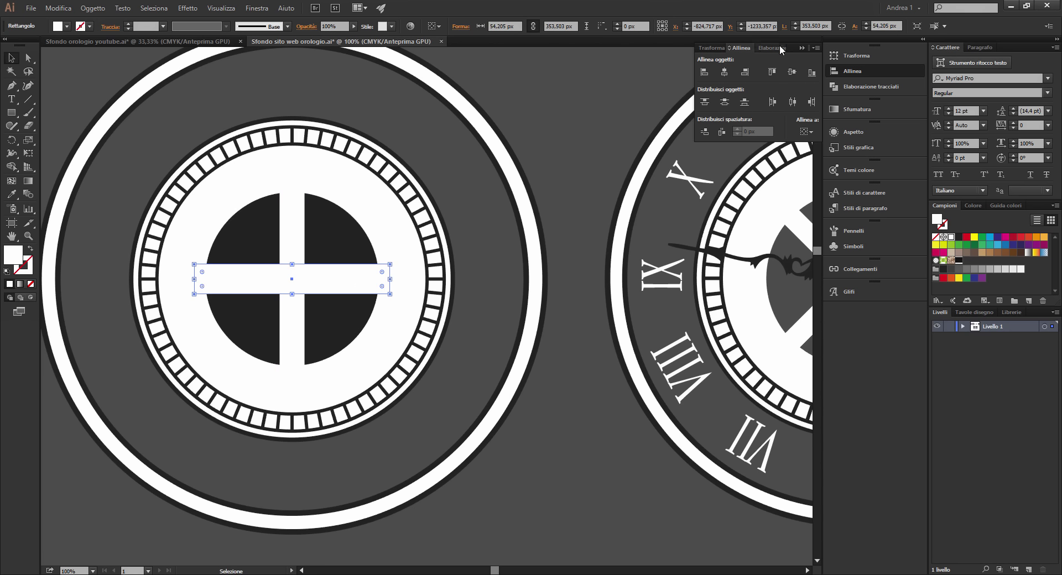
left_click(866, 28)
left_click(866, 29)
left_click(867, 29)
left_click(867, 29)
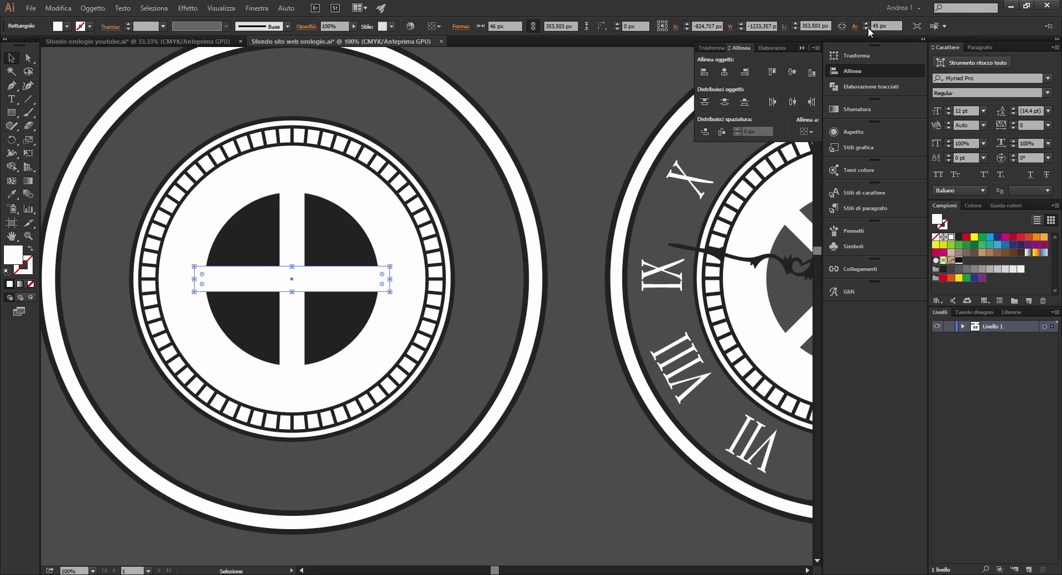
left_click(527, 448)
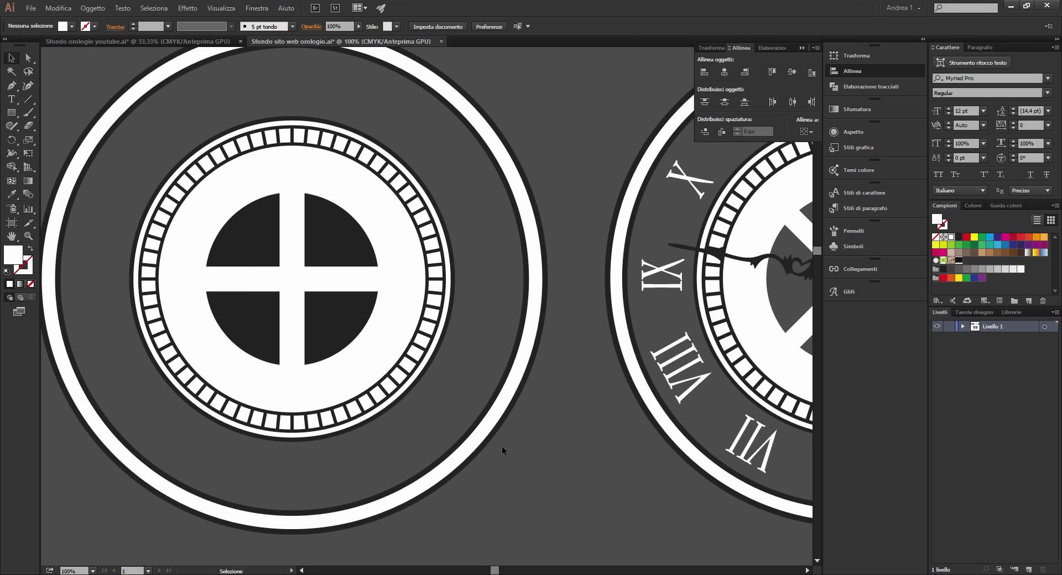
Step: Divide the dark circle and both cross bars with Pathfinder Divide
left_click(340, 237)
left_click(291, 243, "shift")
left_click(329, 281, "shift")
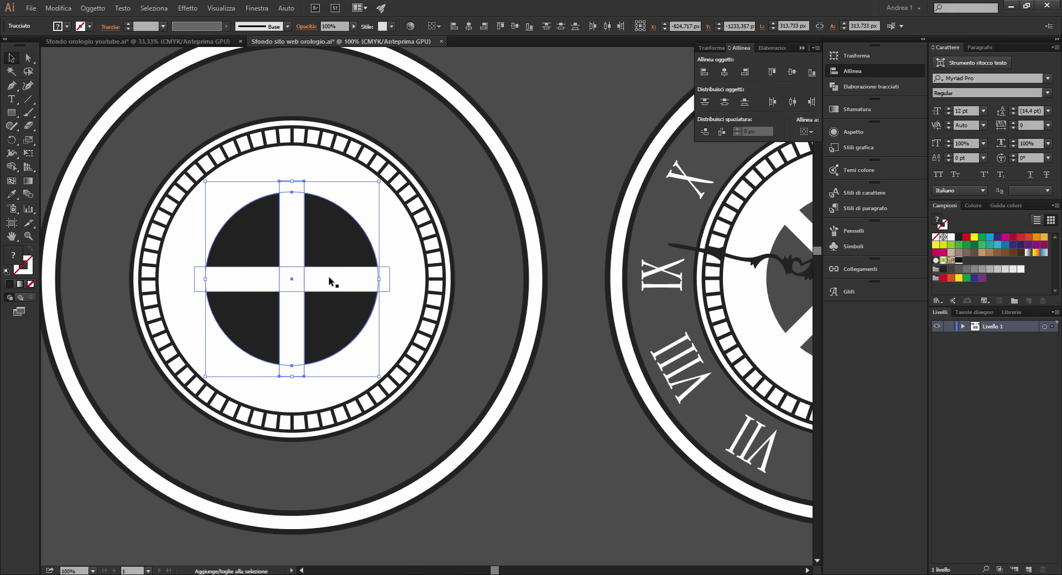
left_click(332, 282, "shift")
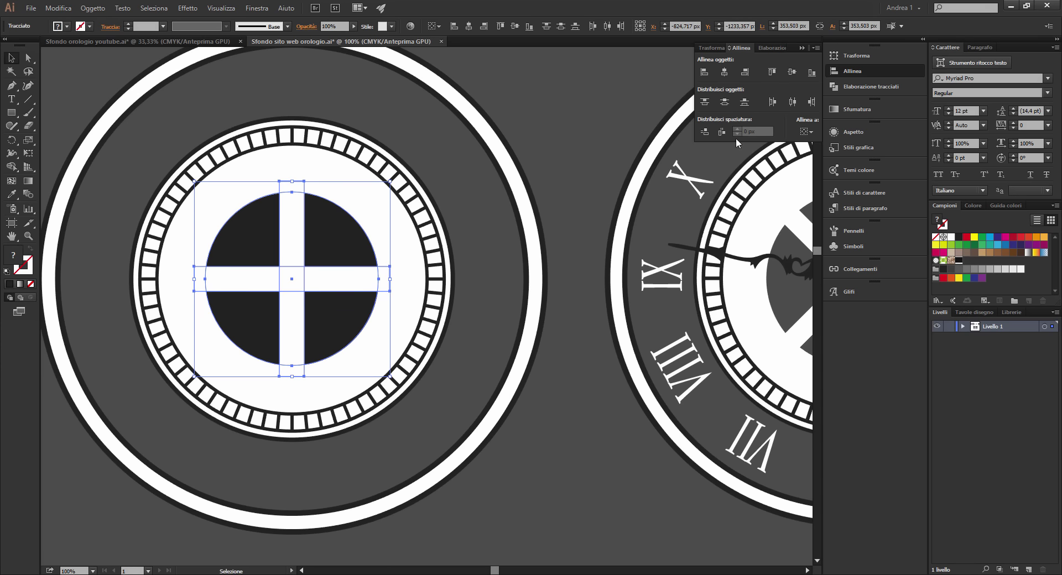
left_click(772, 47)
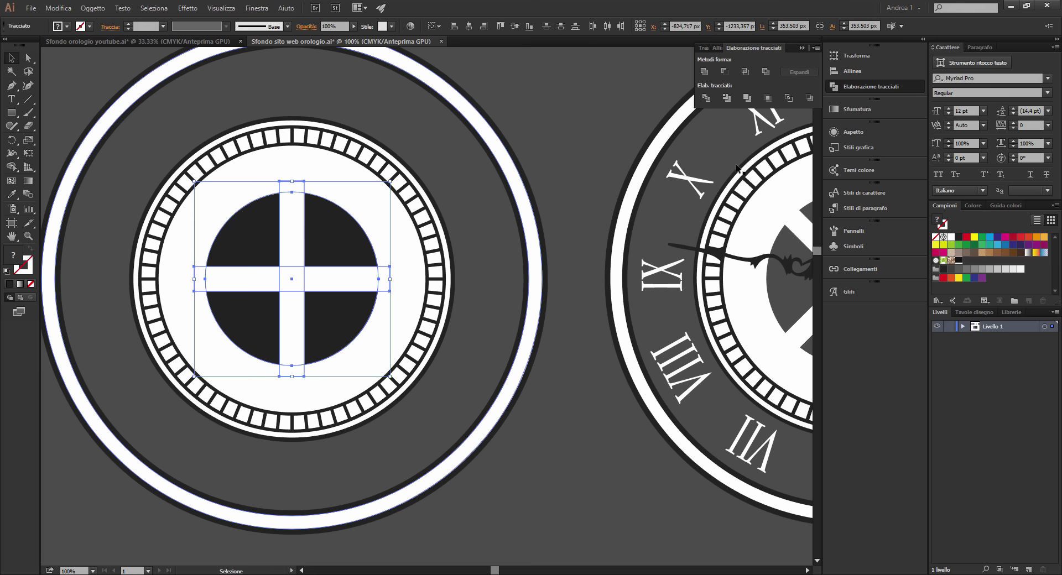
left_click(709, 100)
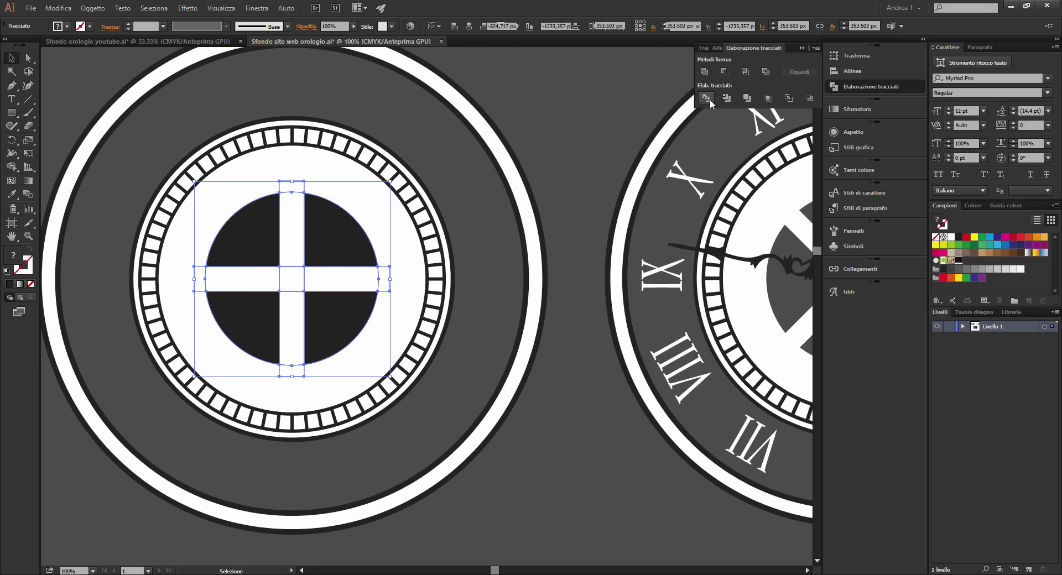
Step: Delete all five white bar pieces inside the divided group, leaving the dark wedges
double_click(299, 223)
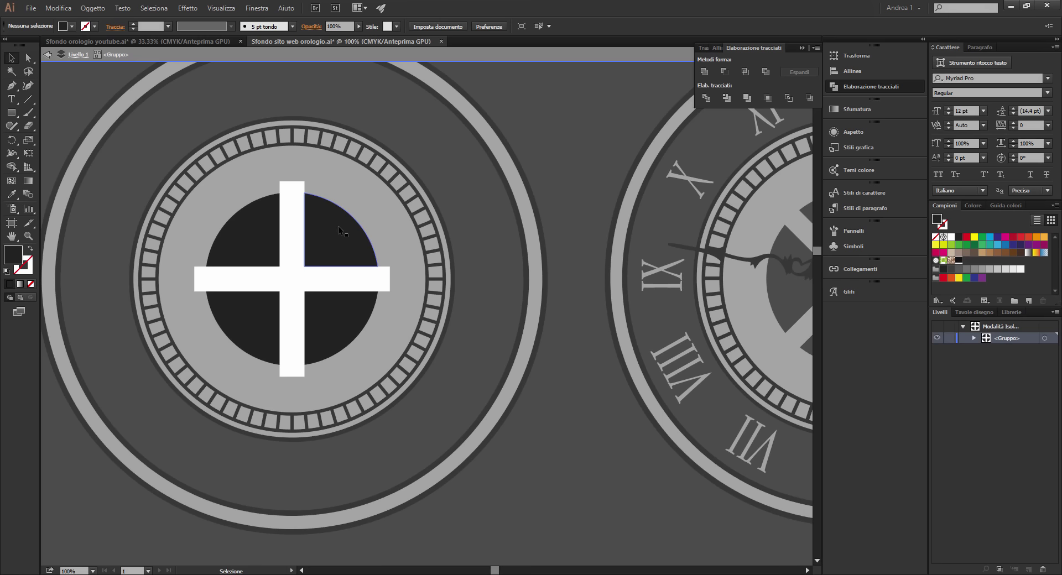
left_click(302, 186)
key("Delete")
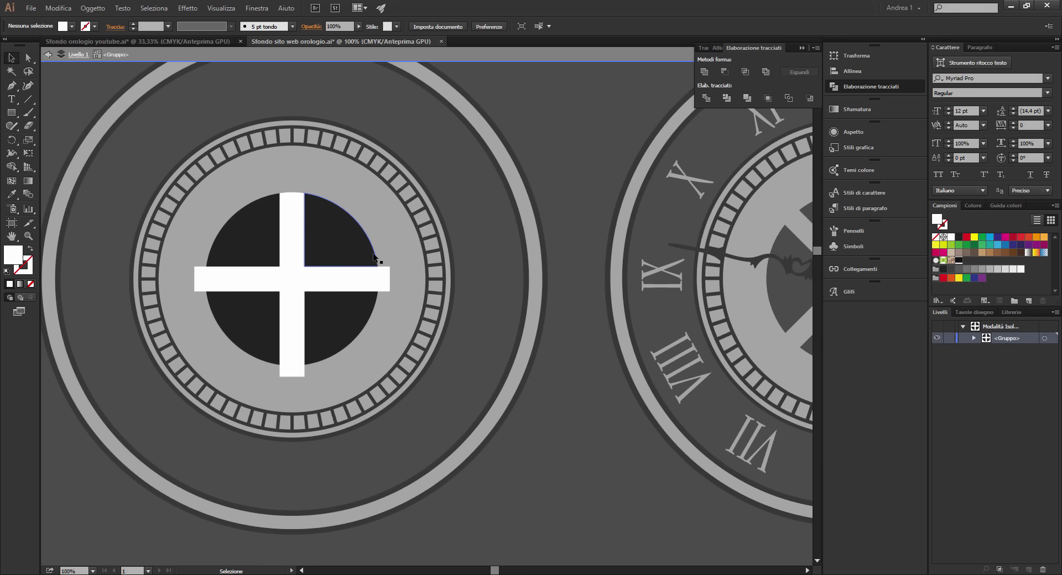
left_click(389, 279)
key("Delete")
left_click(293, 372)
key("Delete")
left_click(233, 280)
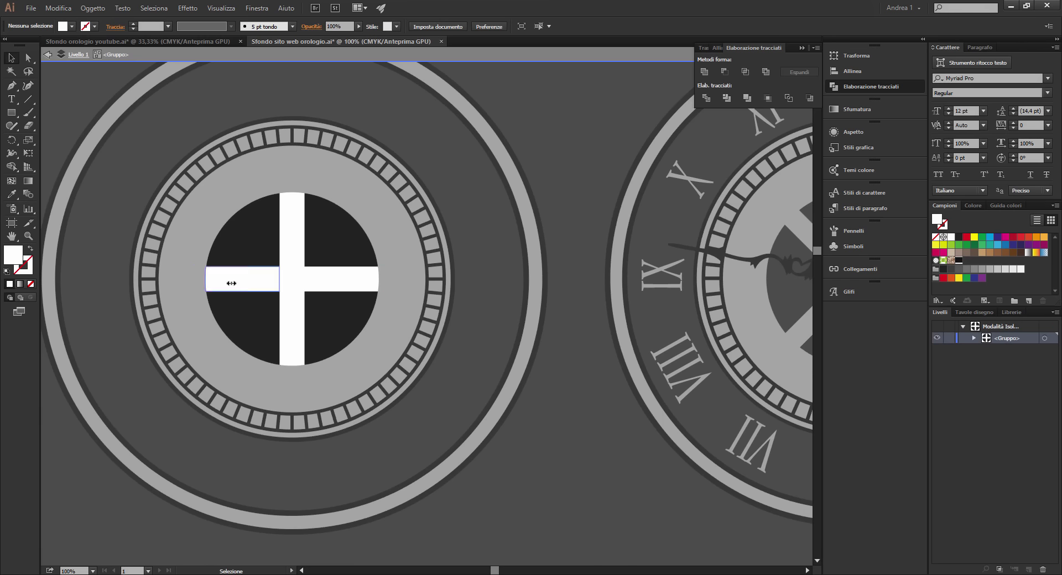
key("Delete")
left_click(305, 319)
key("Delete")
double_click(581, 408)
left_click(265, 310)
Step: Rotate the dial group 45° so its gaps form an X
left_click_drag(409, 409, 553, 426)
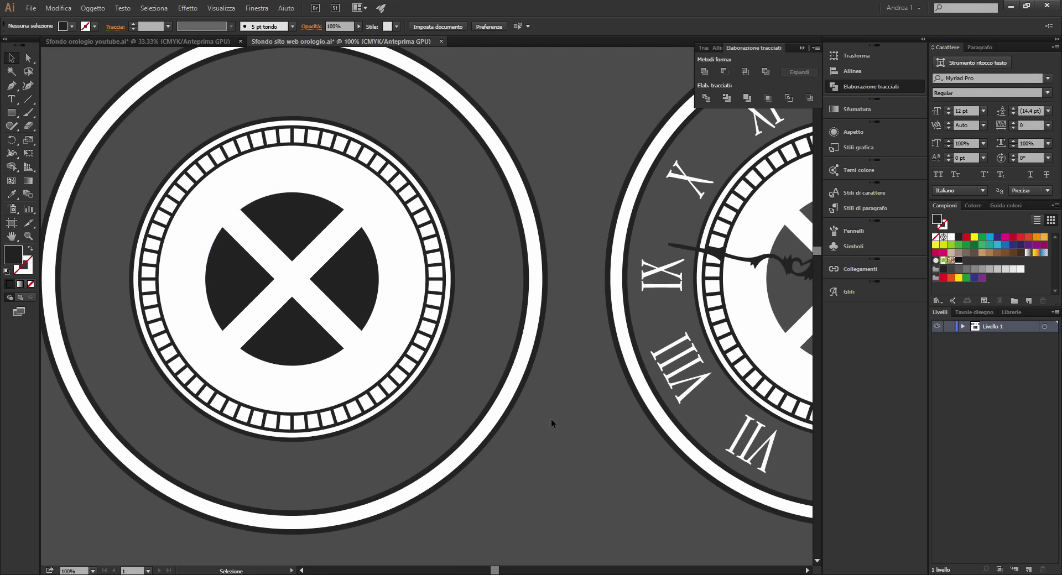
scroll(344, 253, "down", 1)
left_click(347, 257)
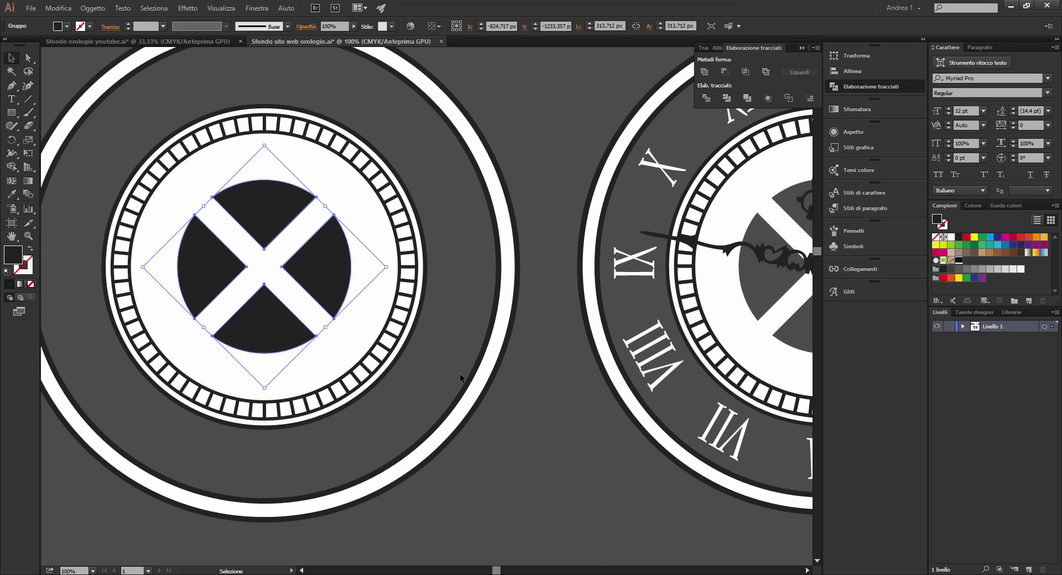
key("ctrl+minus")
Step: Alt-drag a copy of the X dial to the left of the first clock
left_click_drag(372, 315, 168, 315)
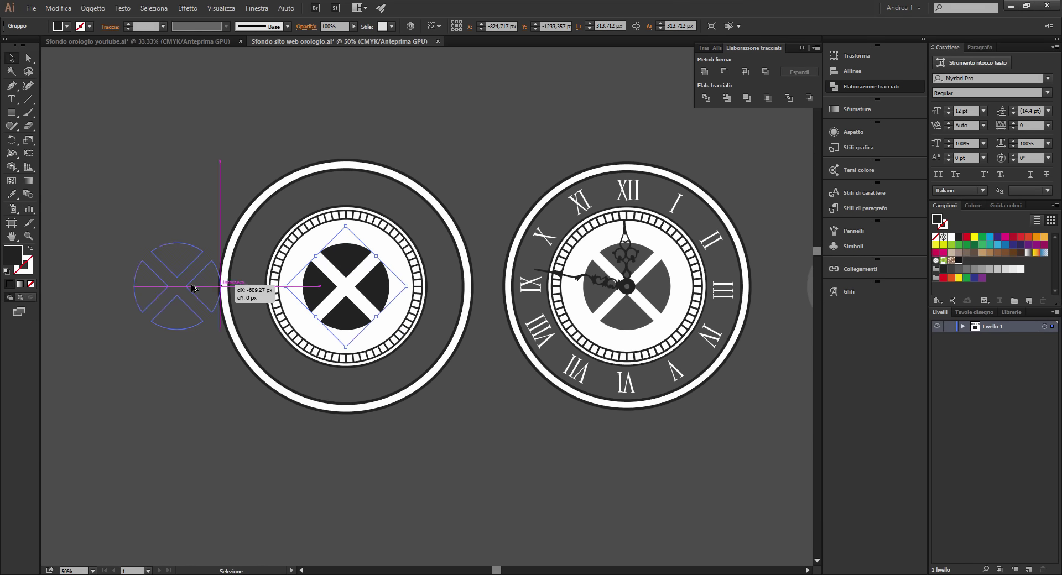
left_click(257, 444)
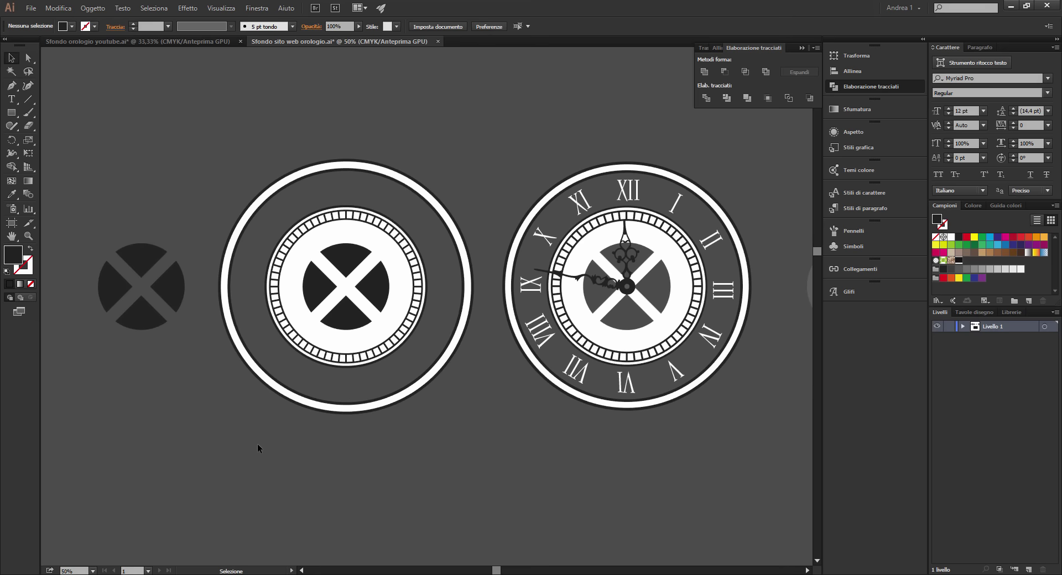
left_click_drag(689, 449, 618, 428)
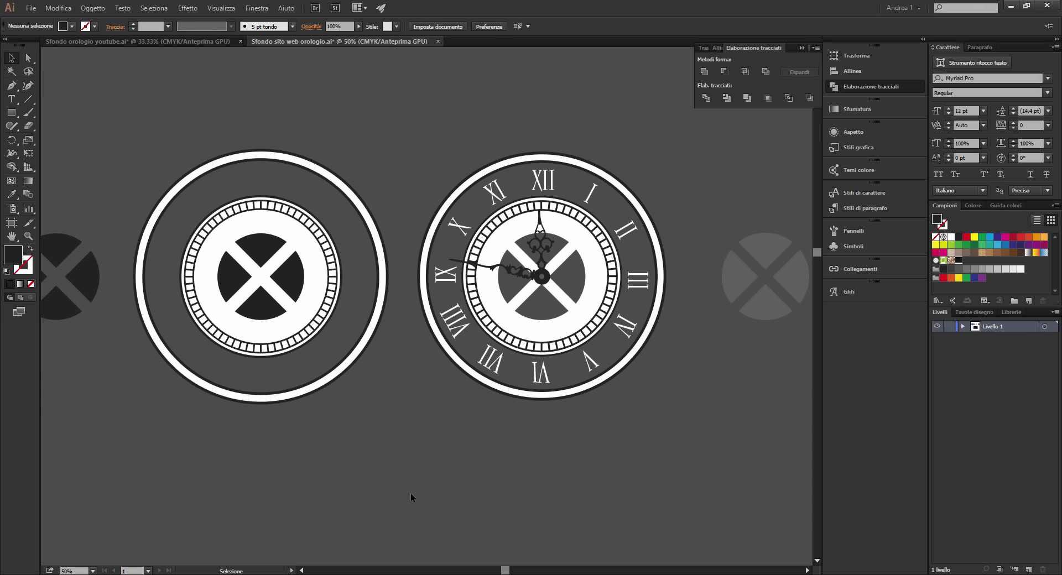
left_click_drag(372, 464, 419, 467)
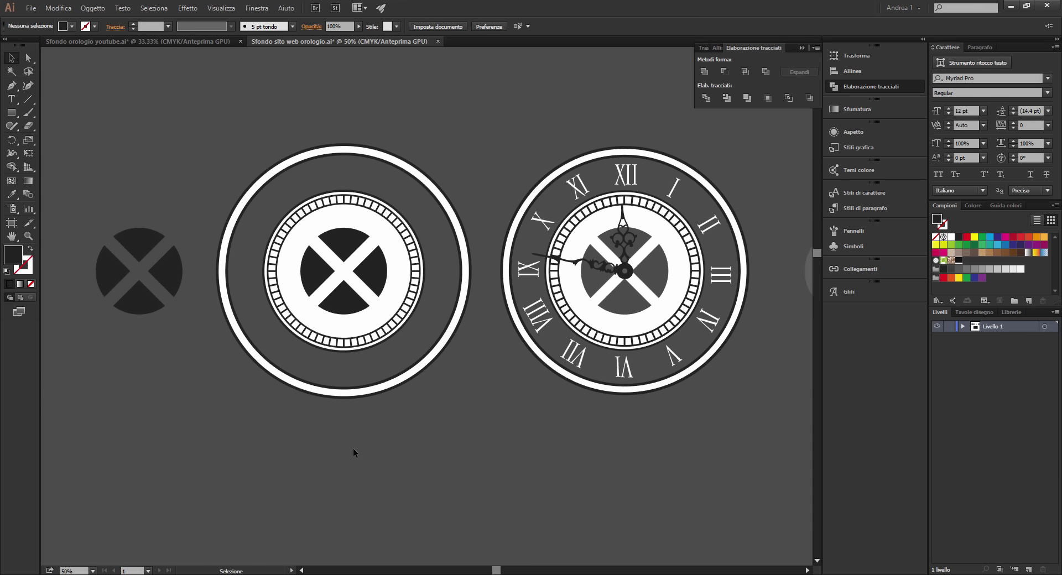
key("ctrl+plus")
key("ctrl+plus")
left_click(319, 145)
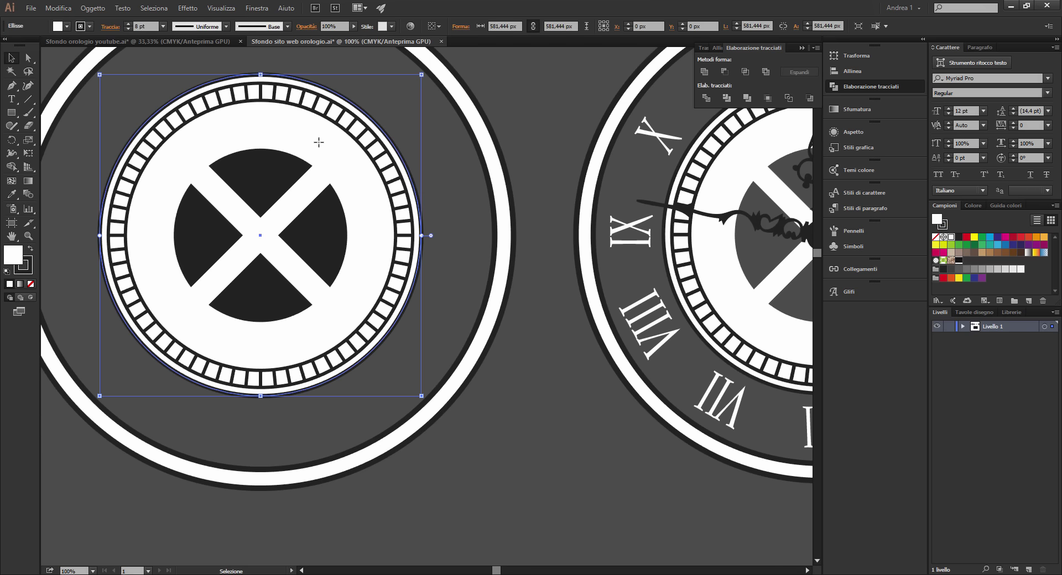
Step: Expand the inner white disc's fill and stroke
left_click(102, 13)
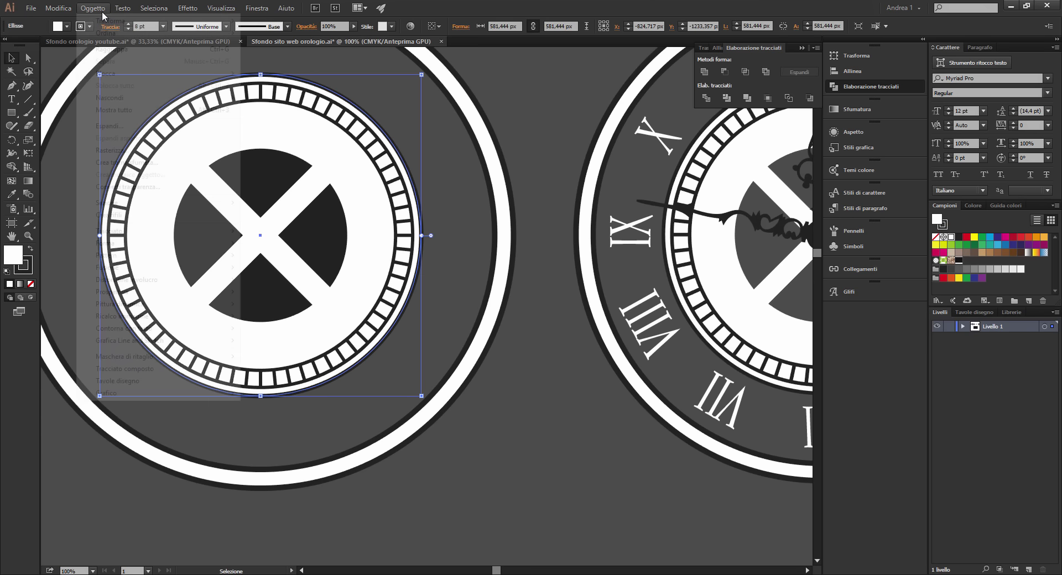
left_click(194, 131)
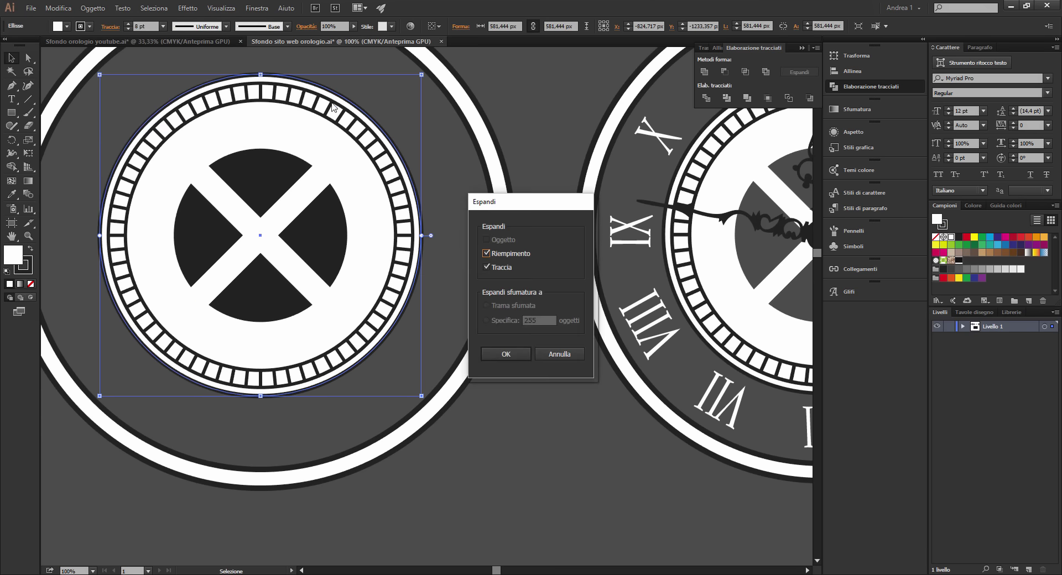
left_click(515, 354)
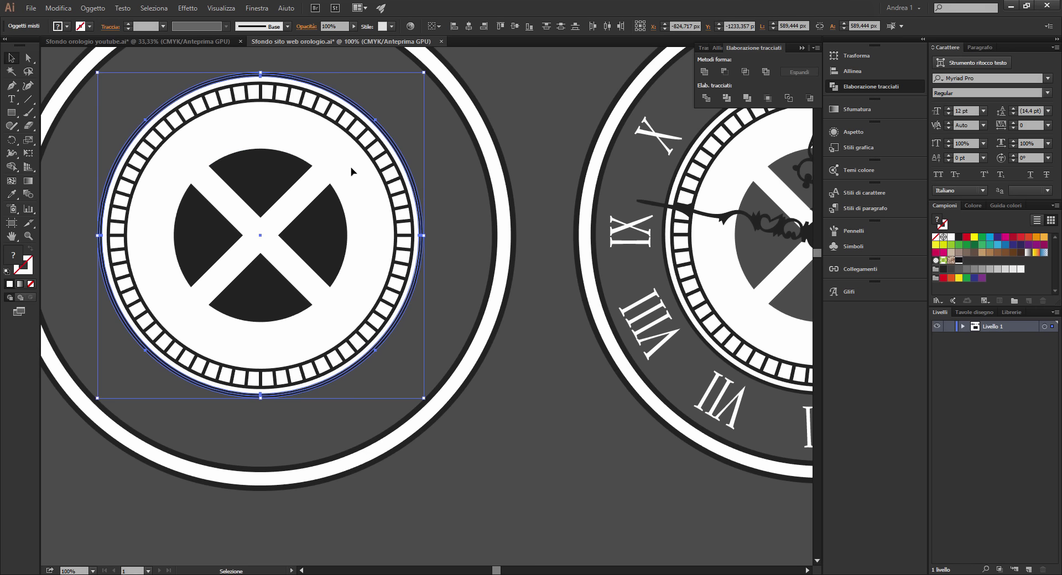
left_click(533, 119)
Step: Subtract the X wedges from the white disc with Minus Front and send it to back
left_click(308, 150)
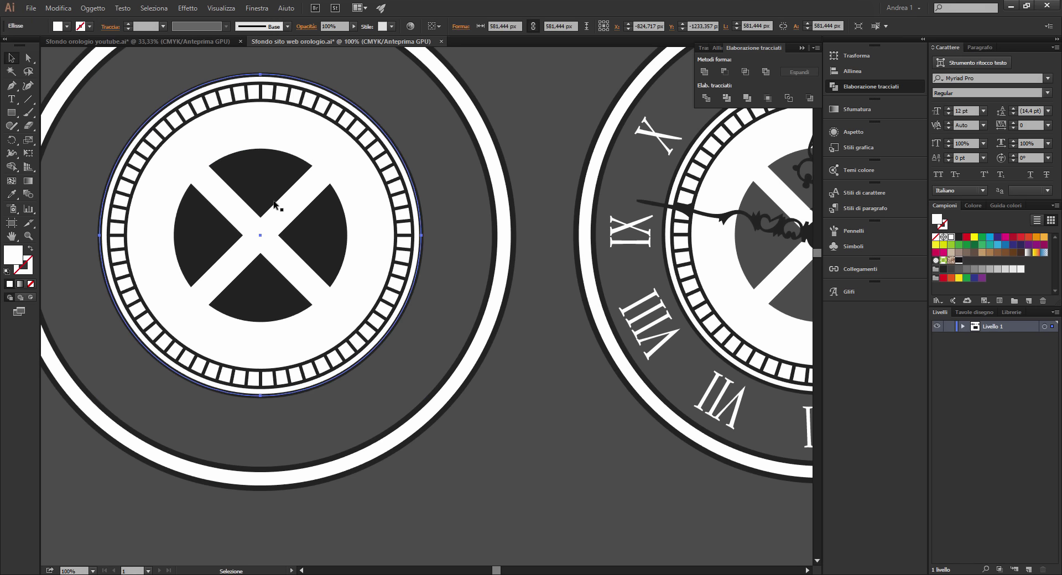
left_click(244, 176, "shift")
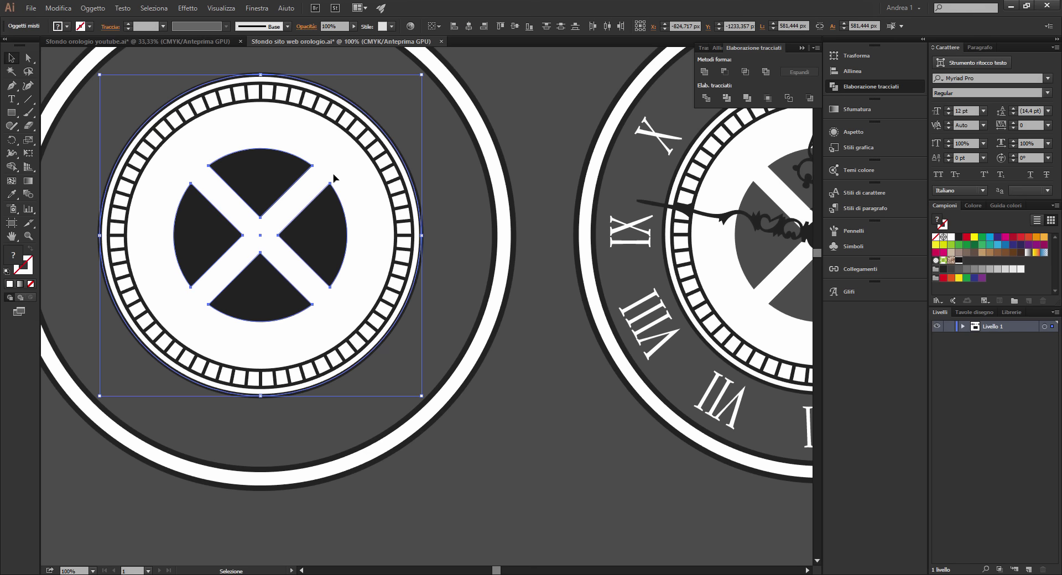
left_click(727, 75)
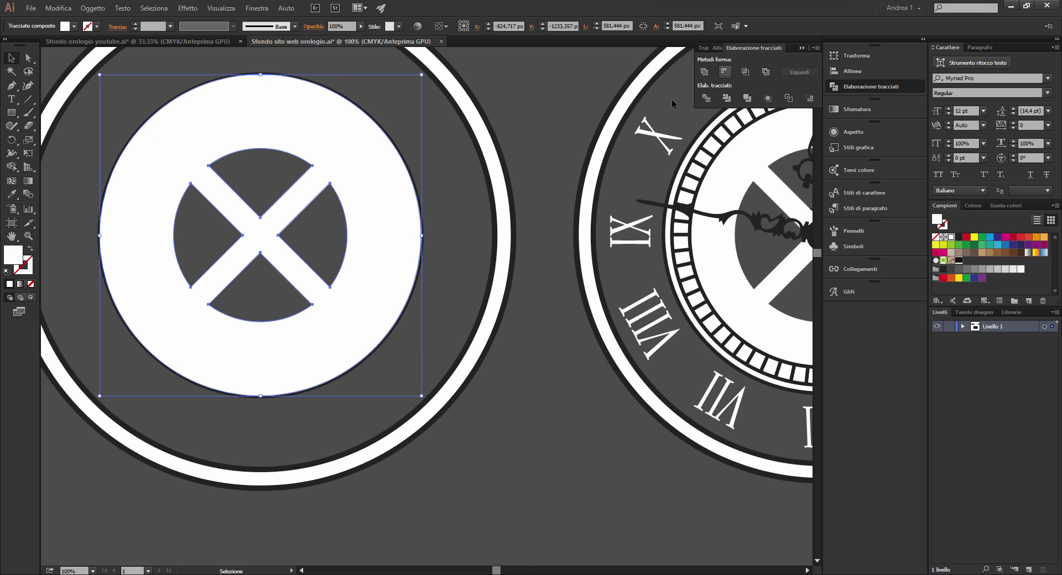
left_click(552, 148)
right_click(296, 129)
mouse_move(377, 220)
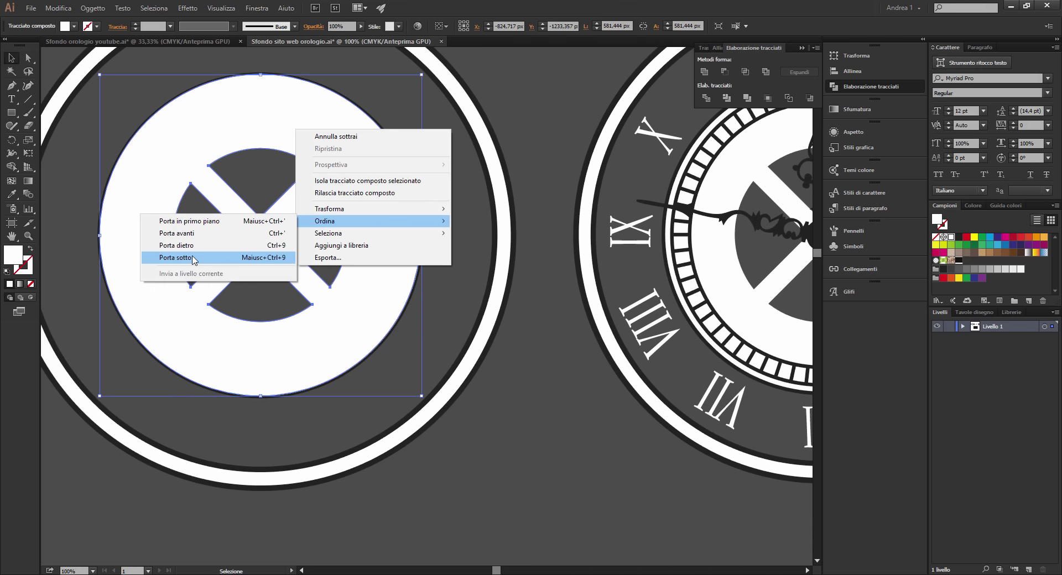
left_click(194, 258)
Step: Copy both hands from the Roman-numeral clock onto the left dial
left_click(460, 254)
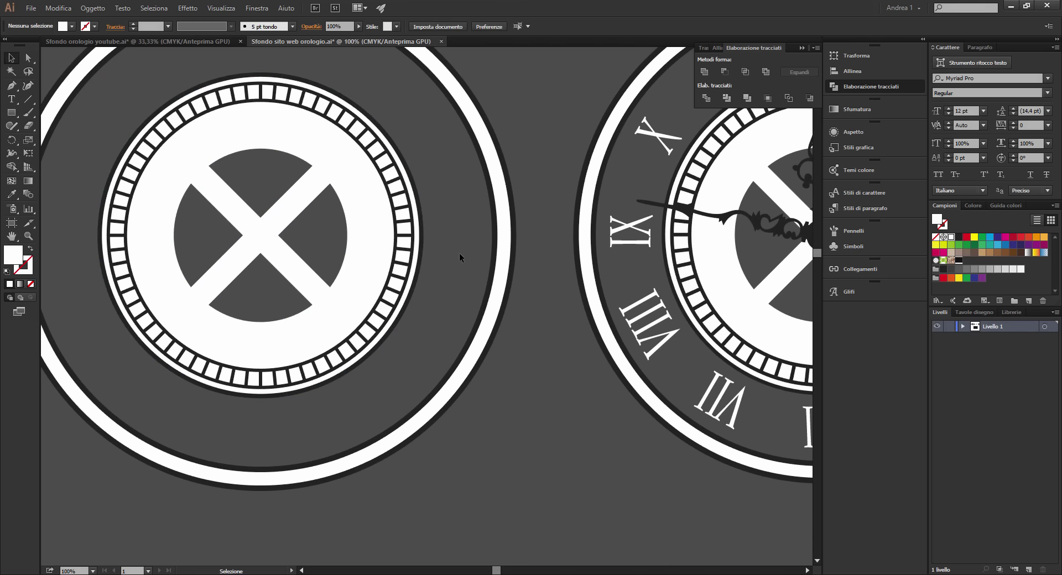
key("ctrl+minus")
key("ctrl+minus")
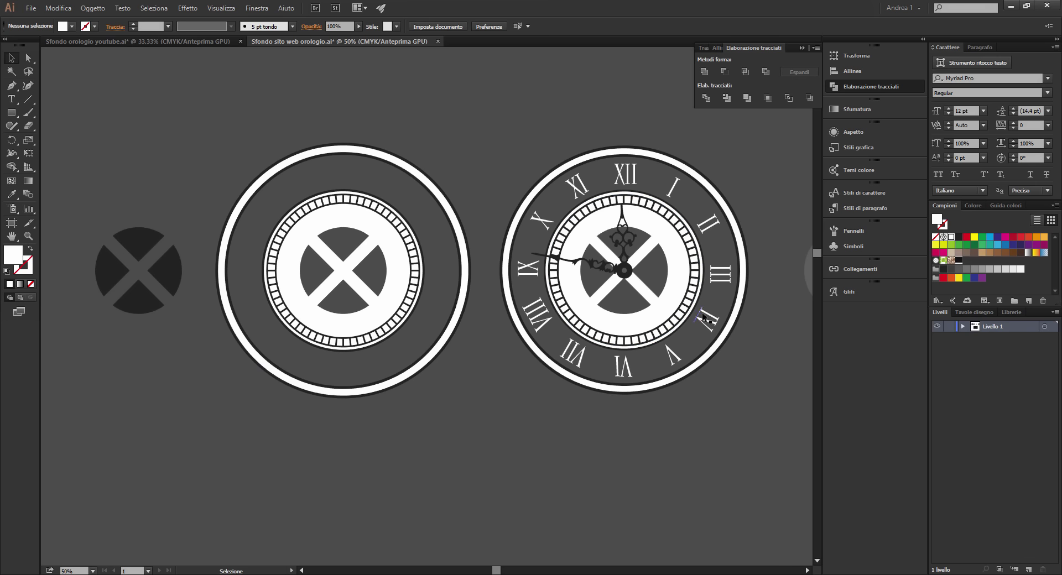
left_click(628, 253)
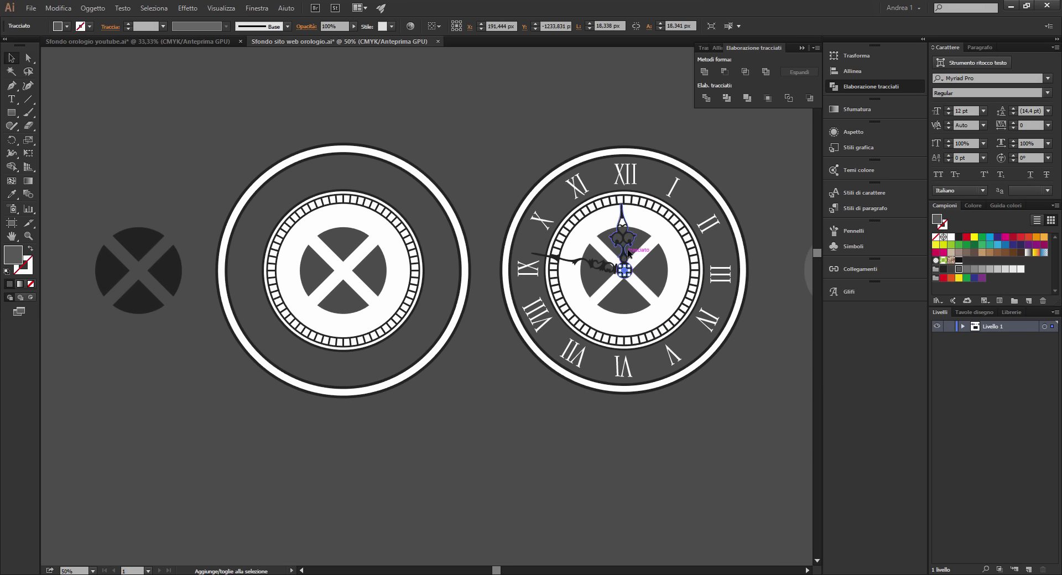
left_click_drag(628, 254, 626, 248)
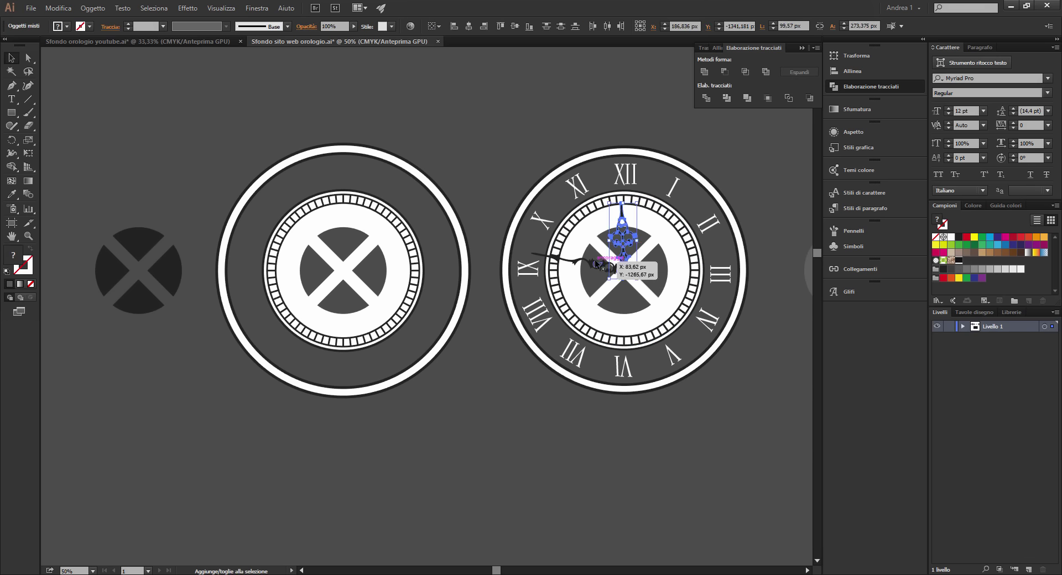
left_click(624, 270, "shift")
left_click_drag(624, 270, 346, 271)
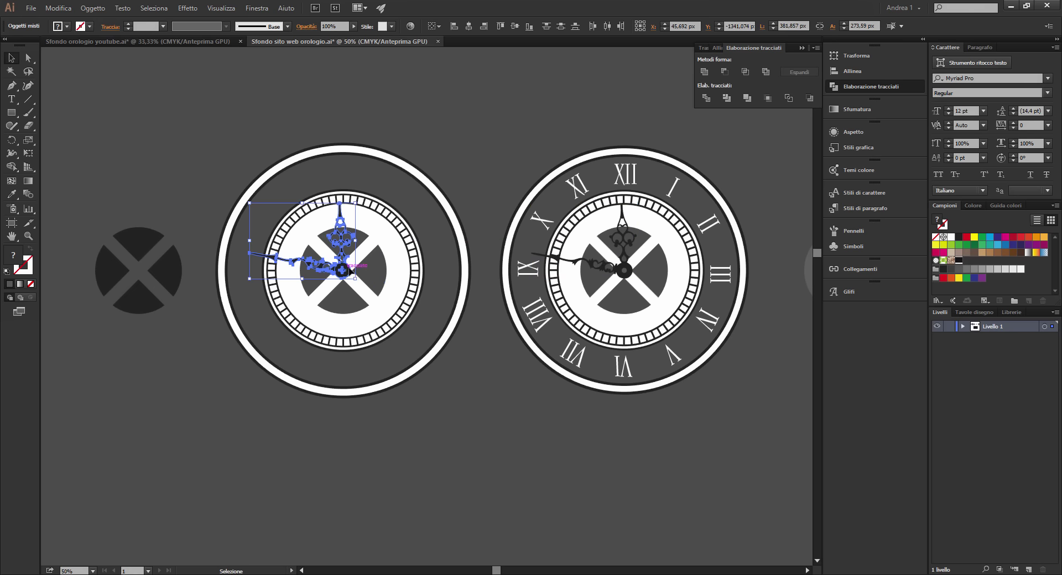
left_click(450, 268)
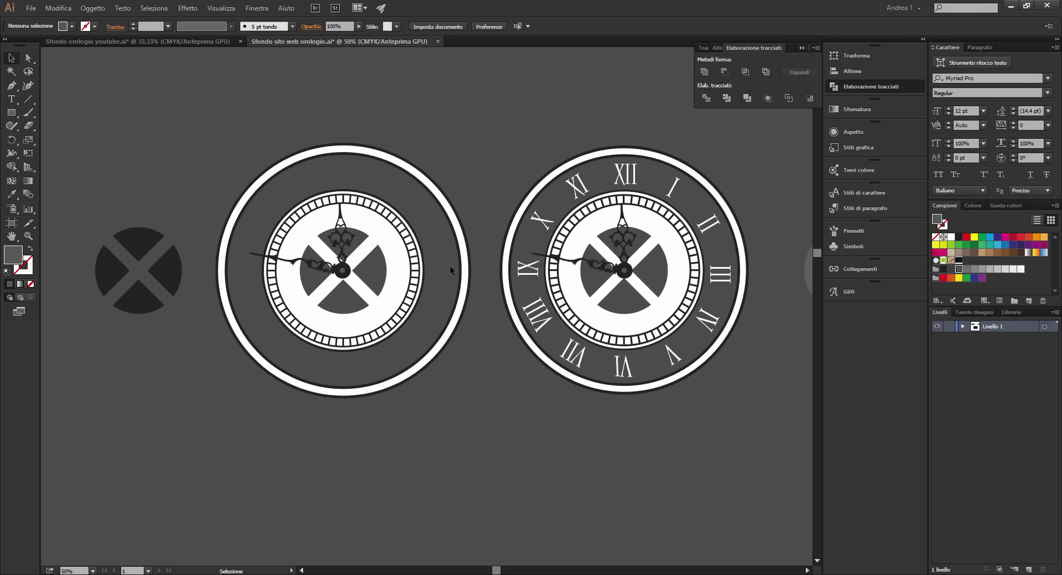
Step: Zoom in to inspect the copied hands, then zoom out to 66.67% showing both clocks
key("ctrl+1")
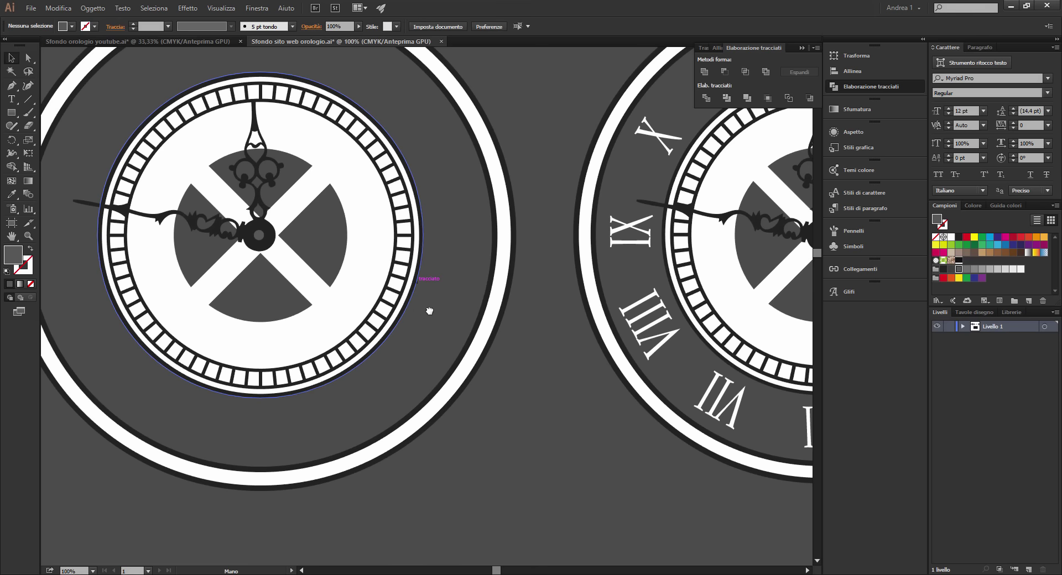
left_click_drag(420, 309, 502, 320)
key("ctrl+plus")
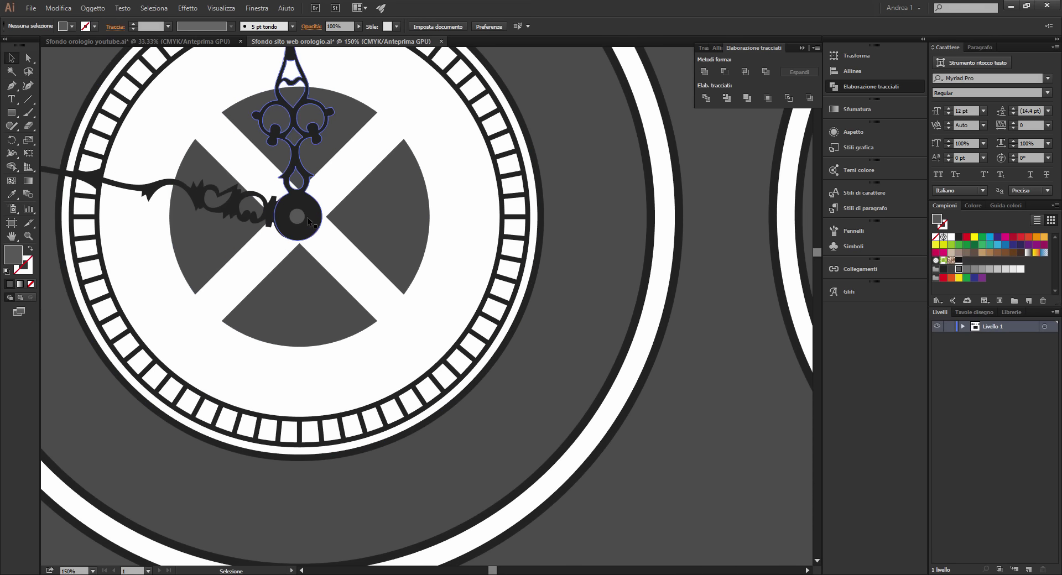
key("ctrl+minus")
key("ctrl+minus")
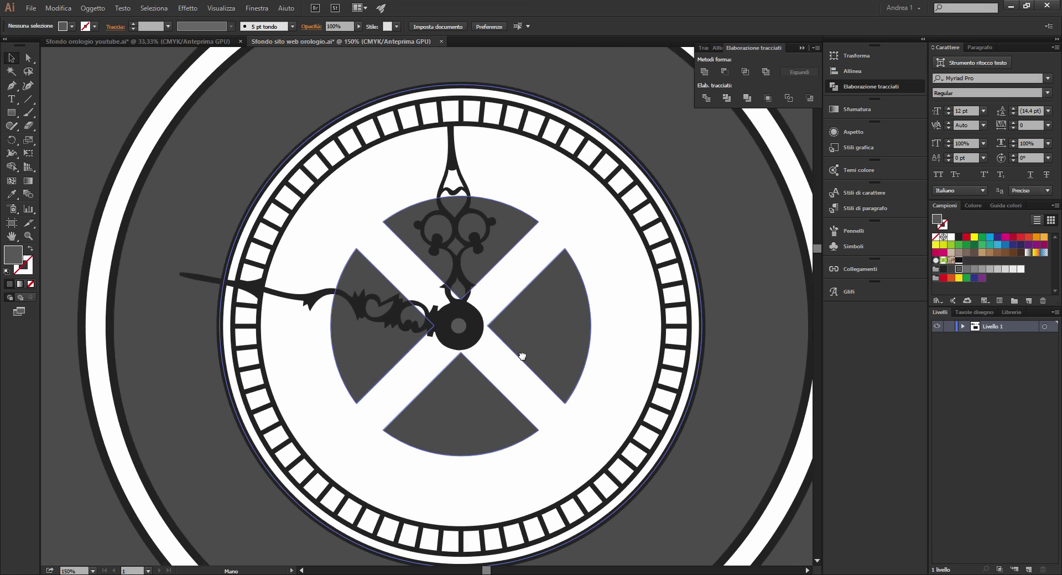
scroll(382, 266, "up", 1)
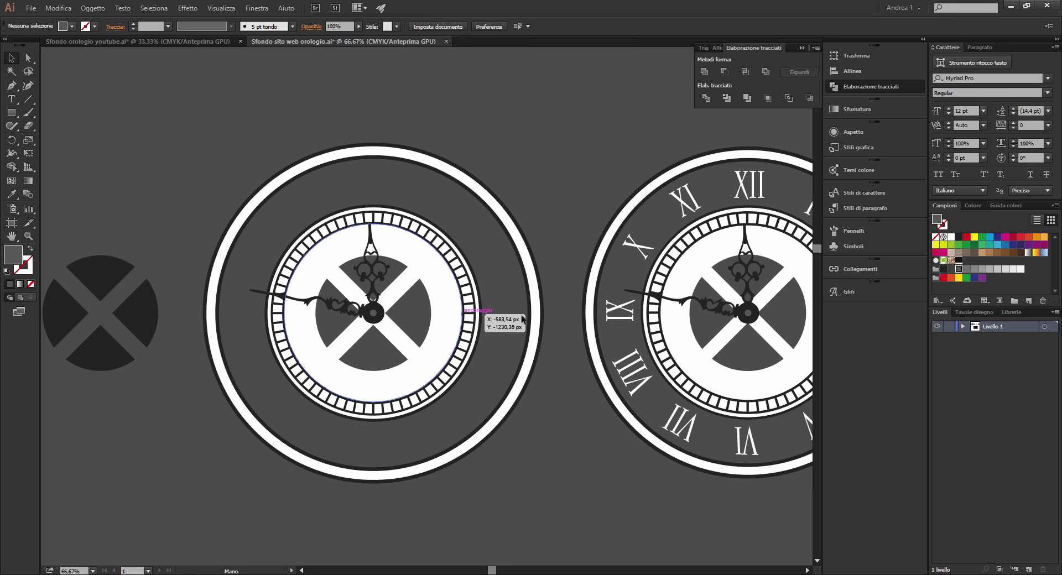
left_click(749, 186)
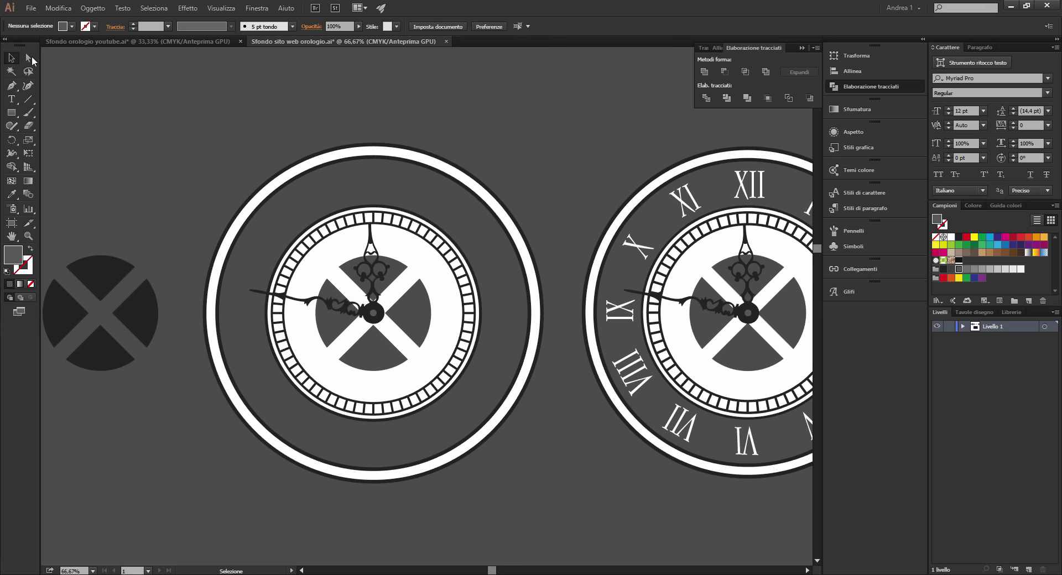
Step: Inspect the area above the left clock and select the right clock's XII numeral
scroll(374, 229, "up", 3)
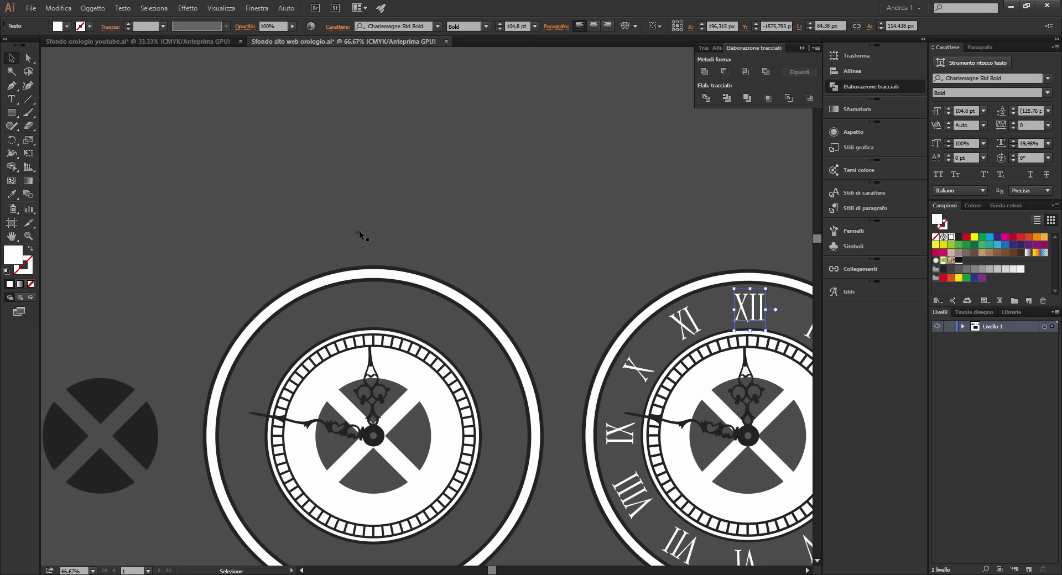
key("ctrl+plus")
key("ctrl+plus")
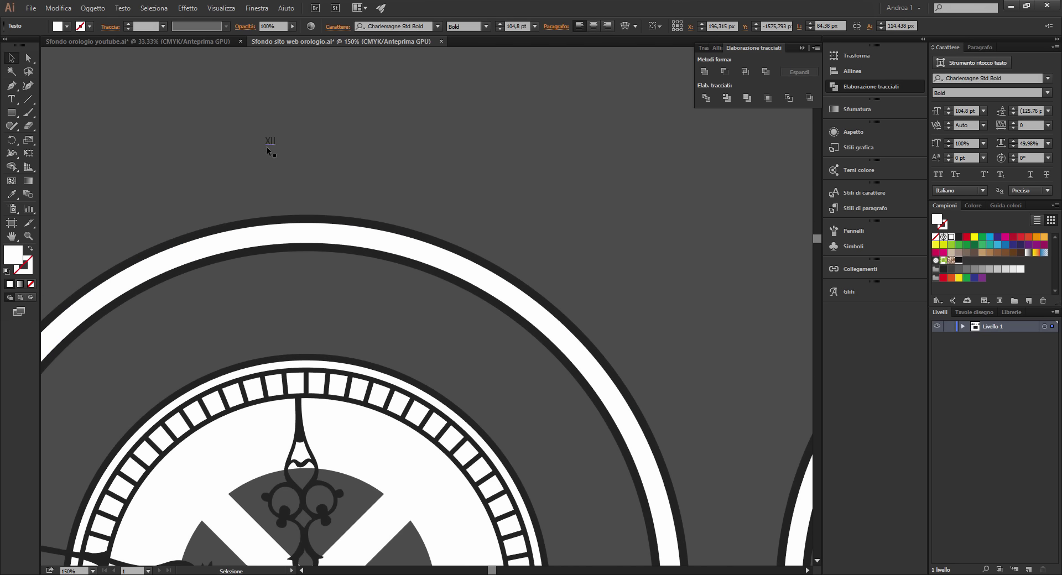
left_click(268, 147)
key("ctrl+minus")
key("ctrl+minus")
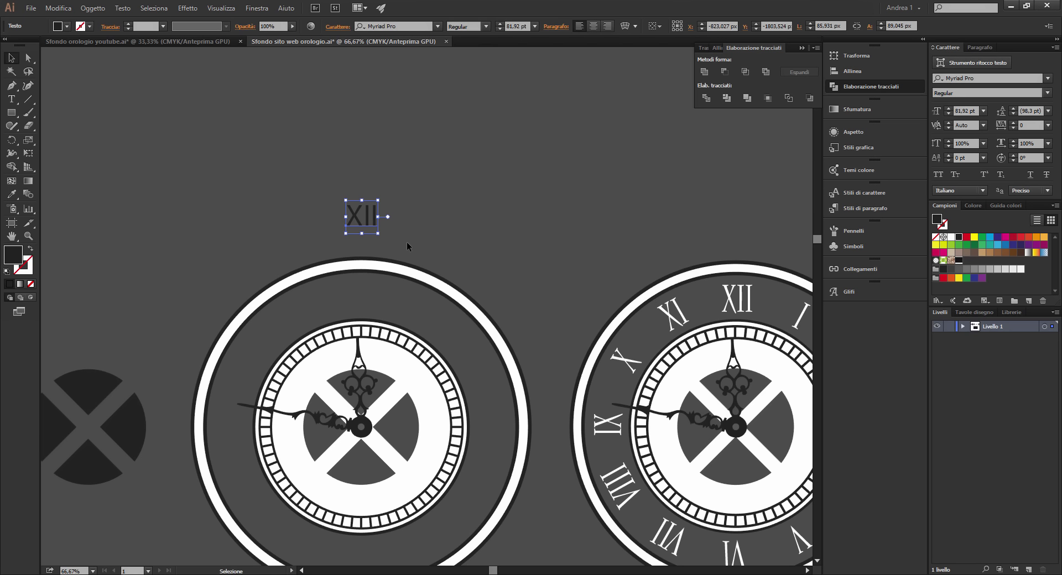
left_click(736, 299)
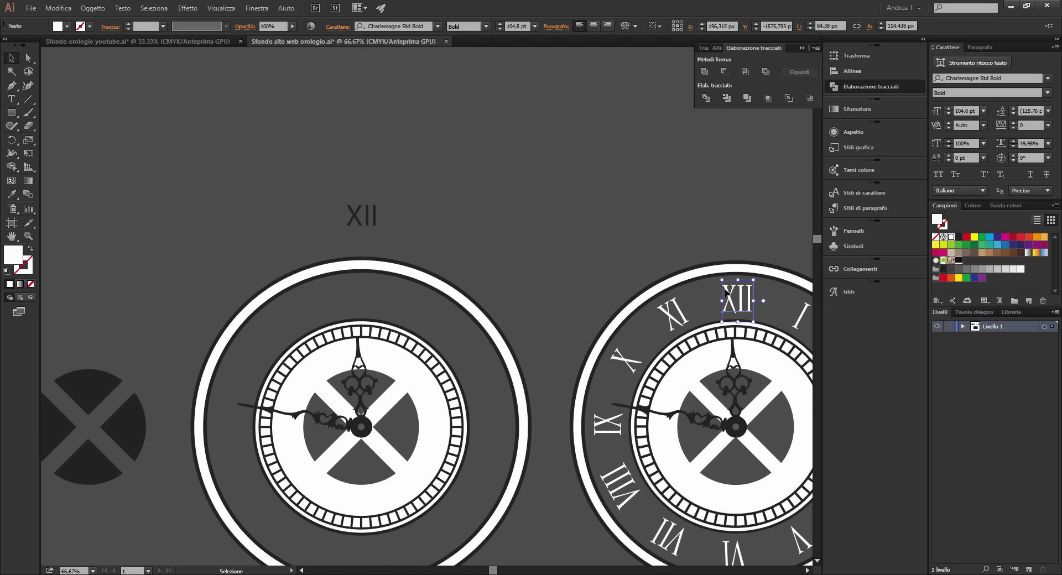
Step: Change the new XII numeral's font to Trajan Pro 3
left_click(370, 221)
left_click(408, 24)
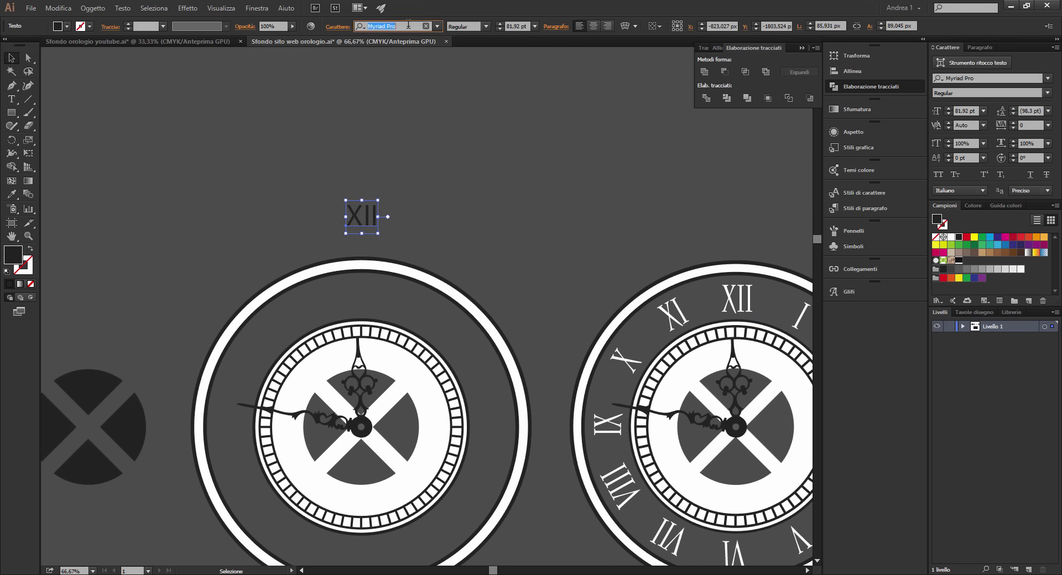
type("traya")
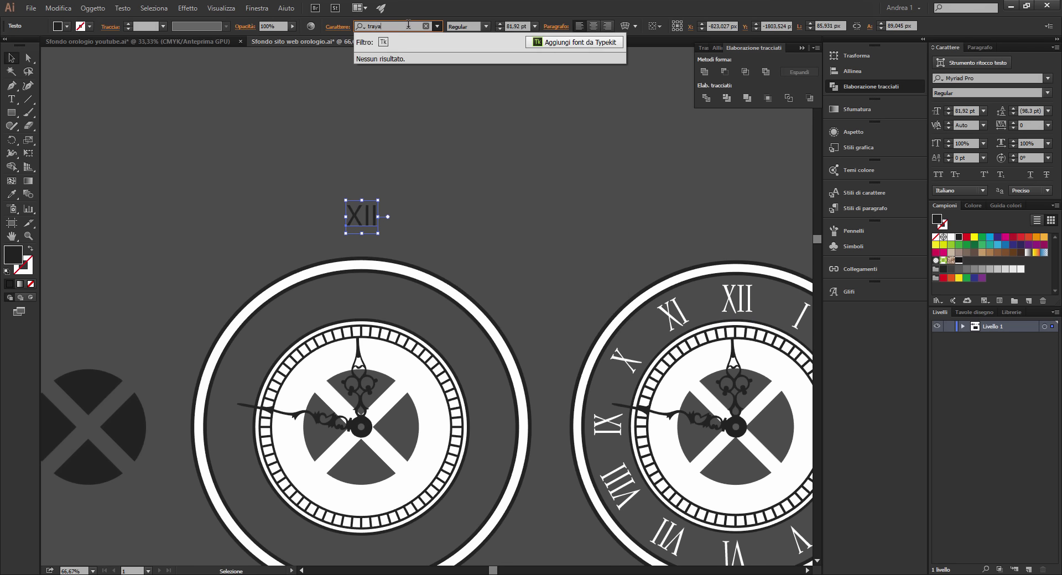
key("BackSpace")
key("BackSpace")
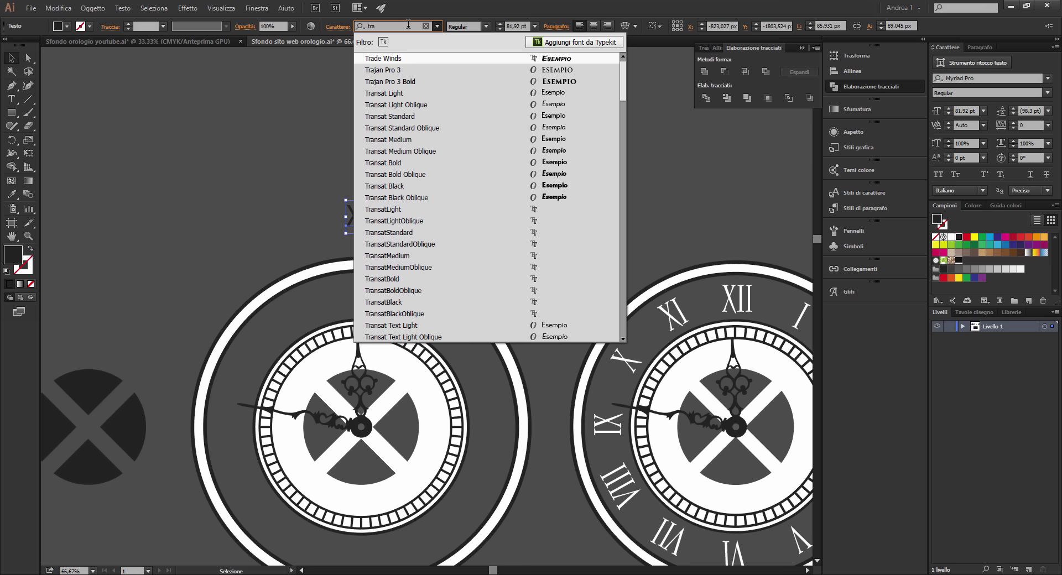
type("j")
left_click(431, 58)
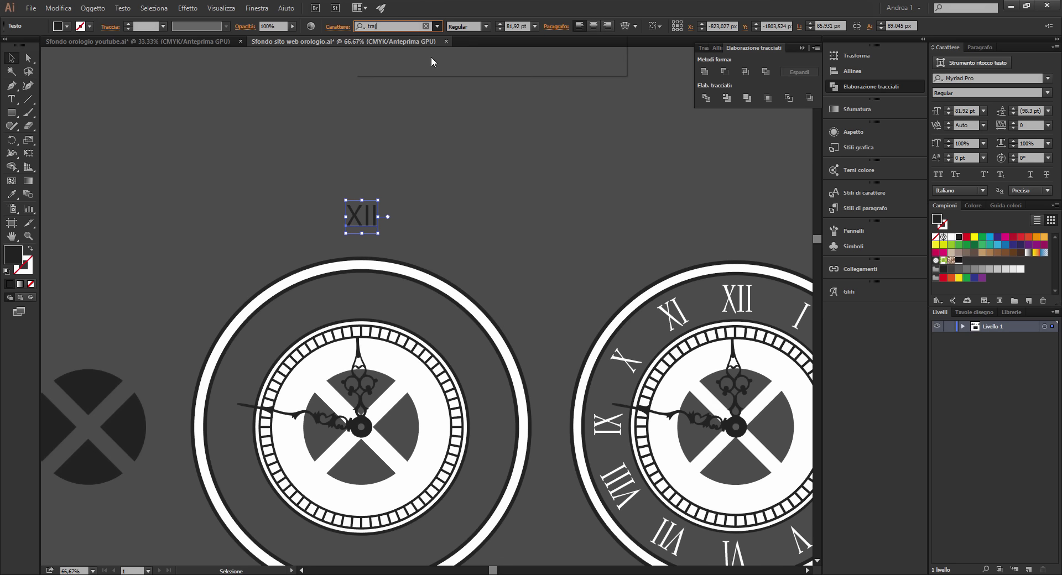
left_click(431, 152)
key("ctrl+1")
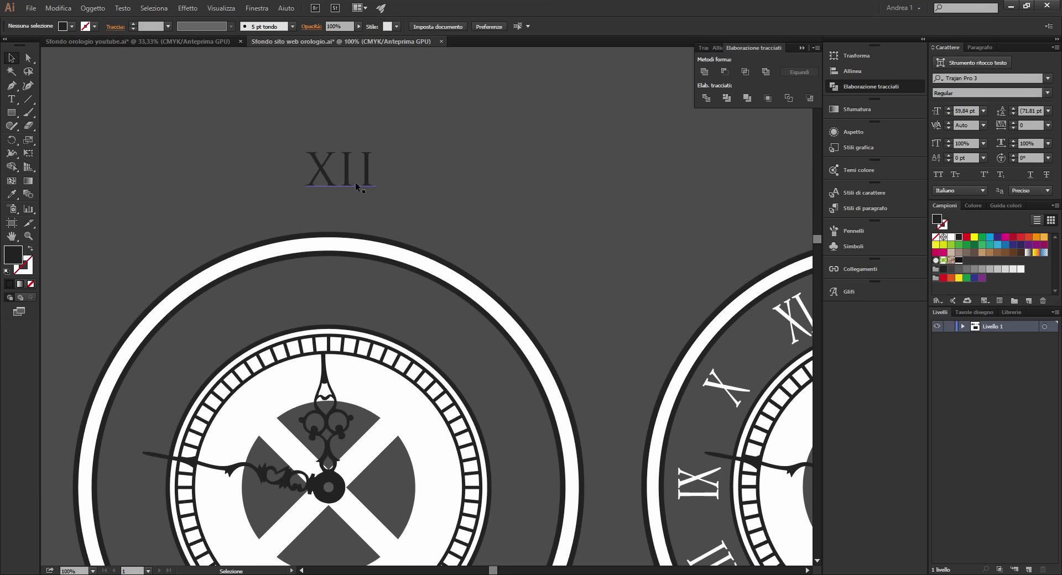
Step: Nudge the XII numeral slightly and fill it with white
left_click_drag(355, 181, 350, 176)
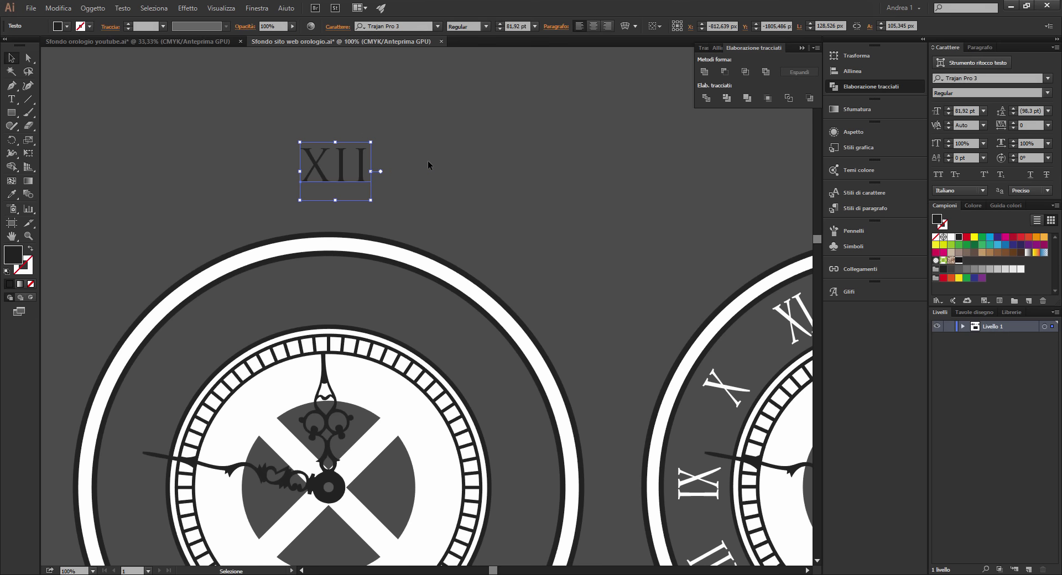
left_click(417, 177)
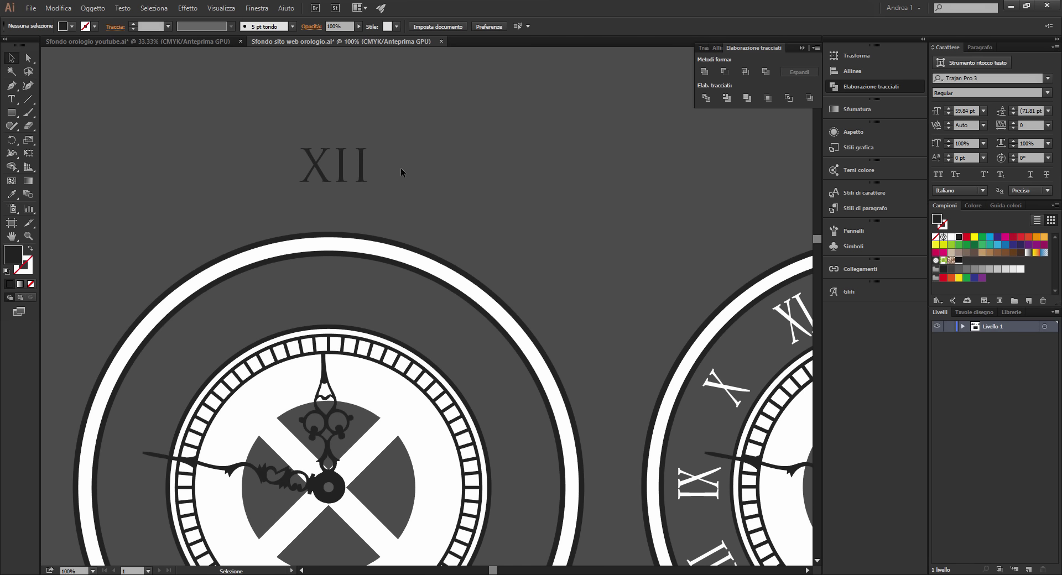
scroll(404, 166, "down", 2)
key("ctrl+minus")
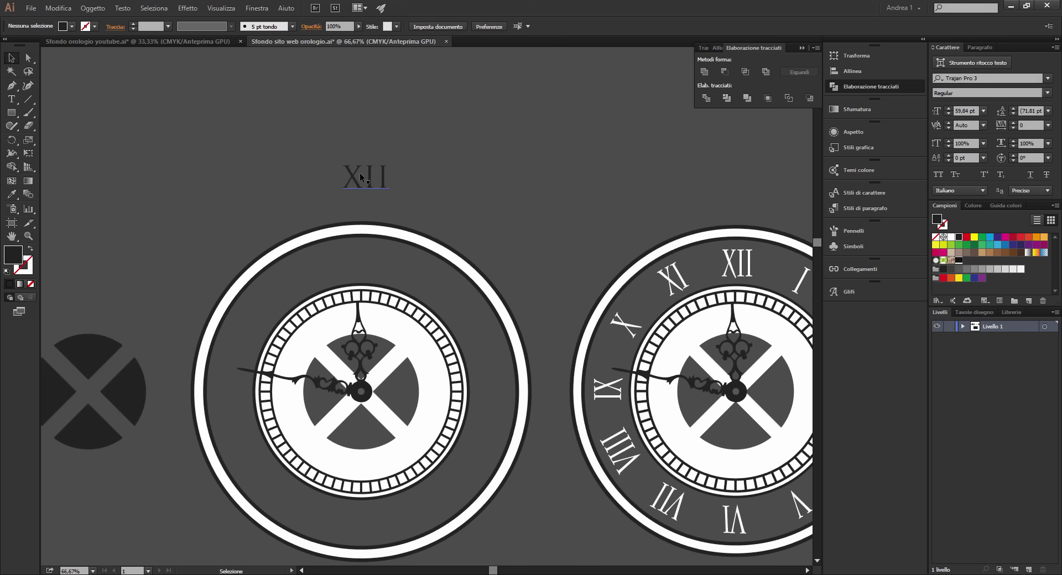
left_click(363, 177)
left_click(67, 26)
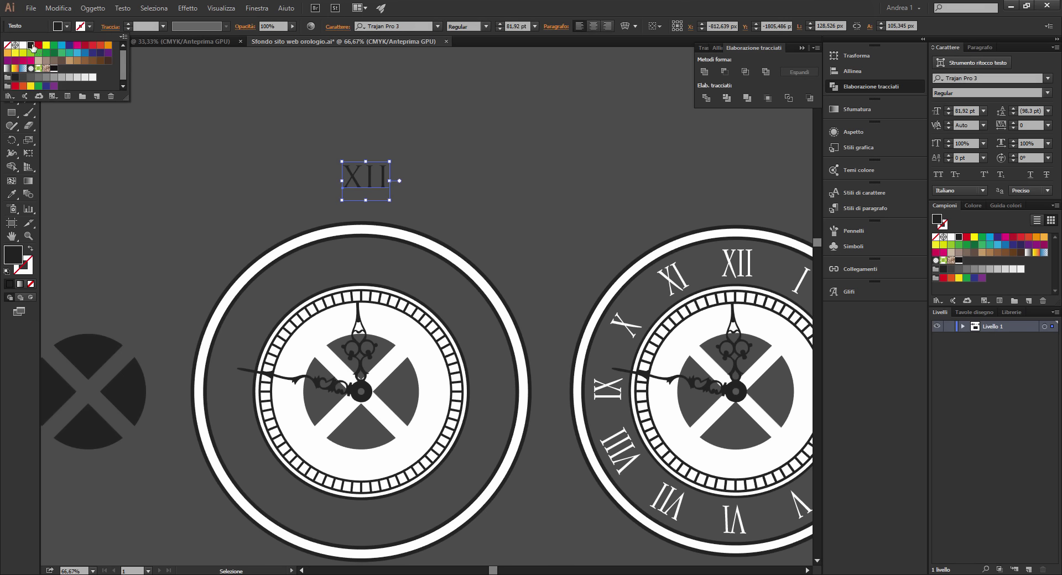
left_click(25, 48)
left_click(459, 150)
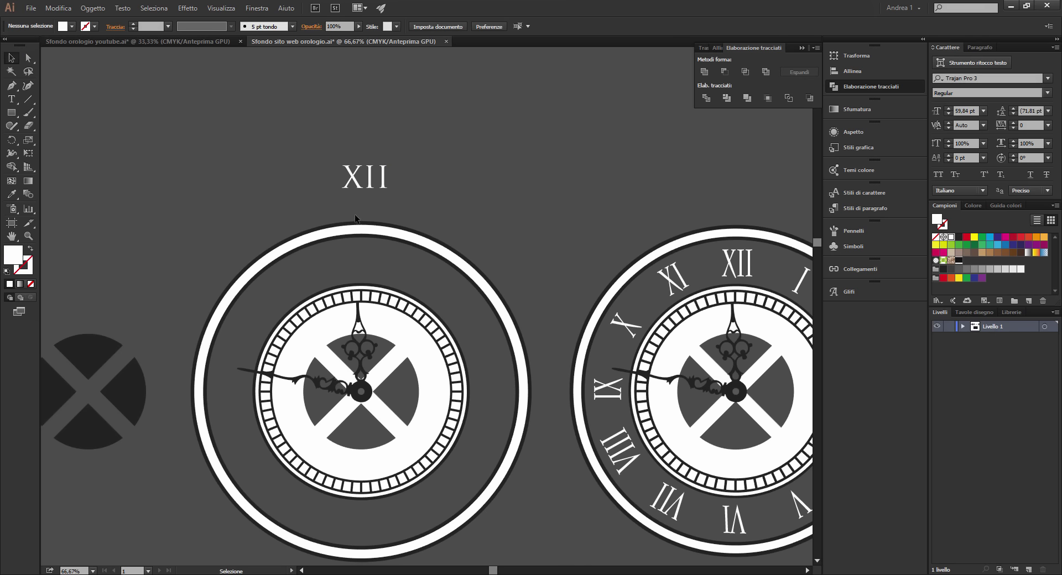
Step: Move the white XII to twelve o'clock on the left clock's outer ring
left_click_drag(370, 183, 364, 266)
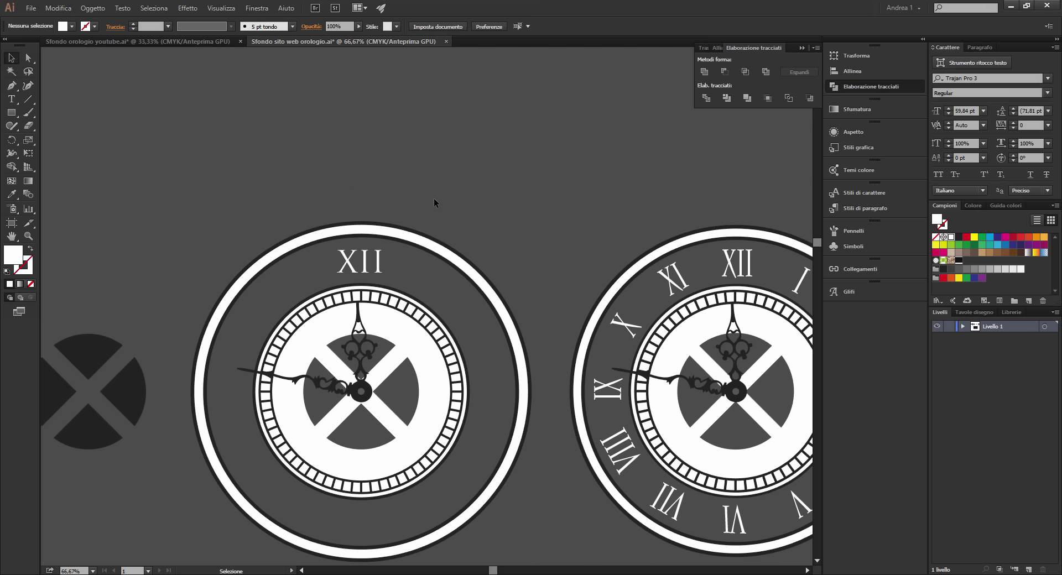
scroll(453, 208, "down", 4)
scroll(439, 109, "right", 2)
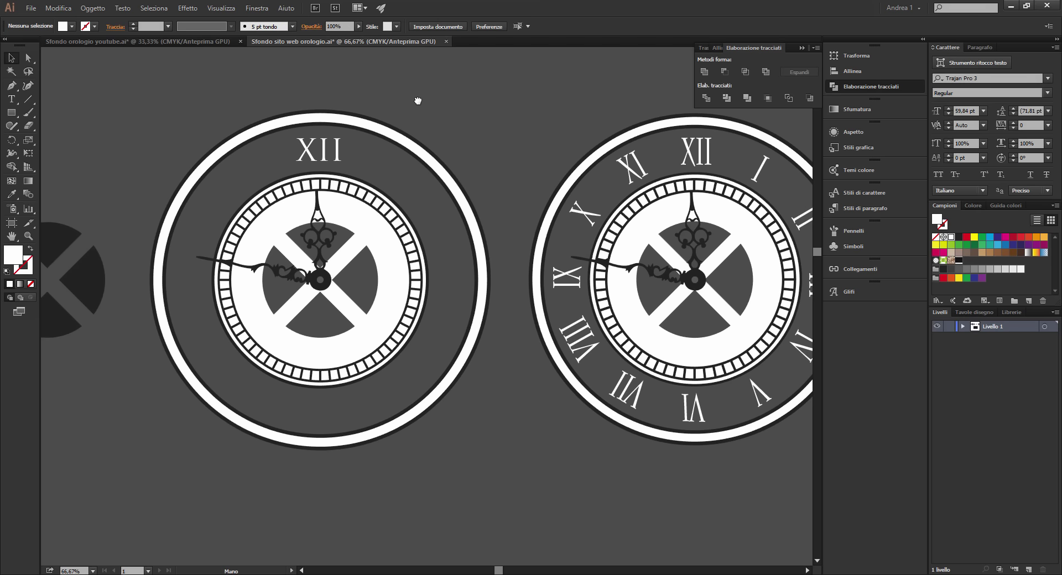
Step: Copy the XII numeral below the clock face, flip it, and retype it as VI
left_click(320, 151)
left_click_drag(328, 155, 320, 427)
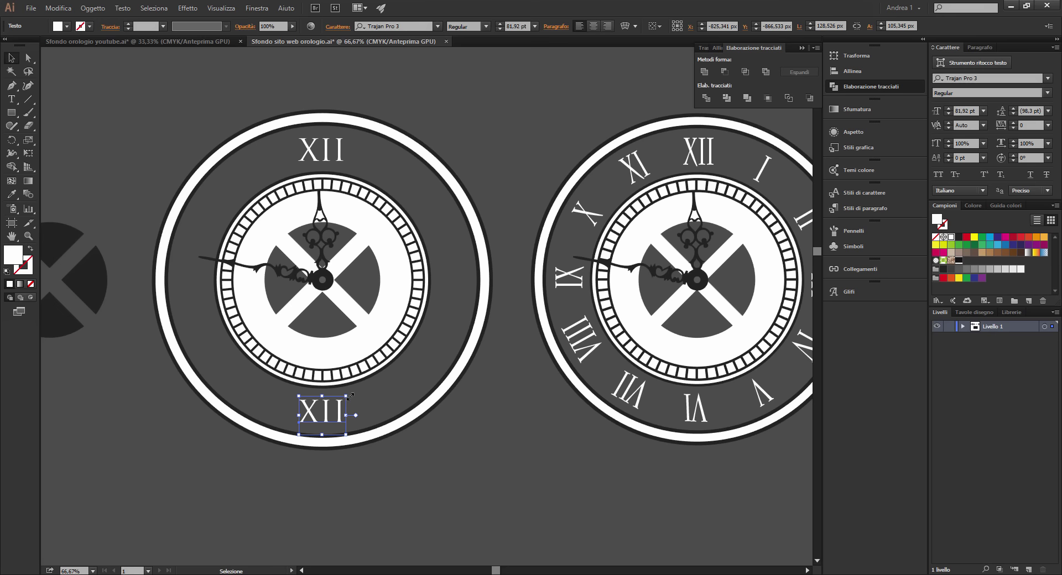
left_click_drag(350, 397, 323, 426)
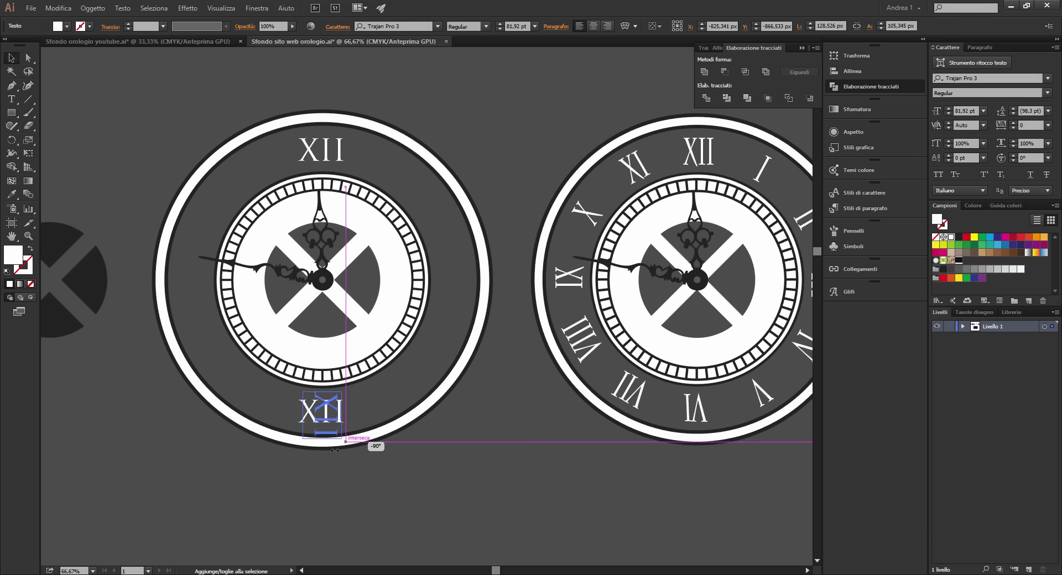
double_click(327, 423)
left_click(307, 408)
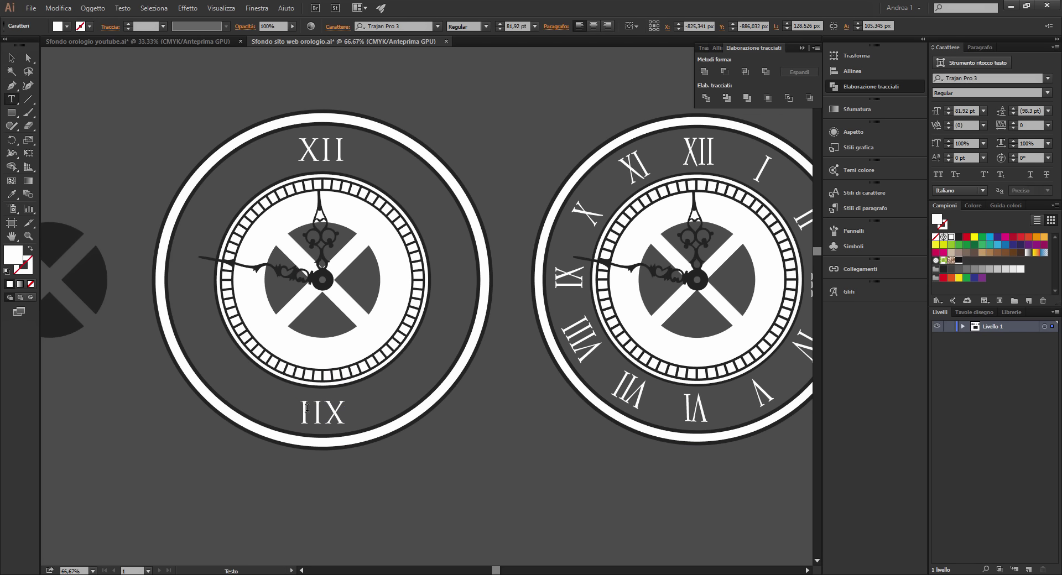
double_click(307, 408)
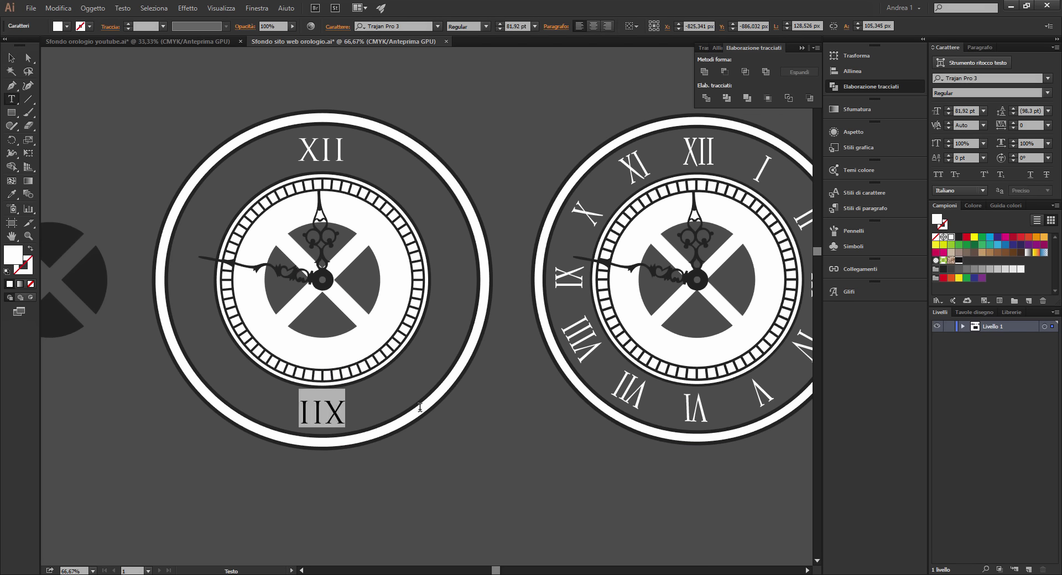
type("VI")
left_click(18, 59)
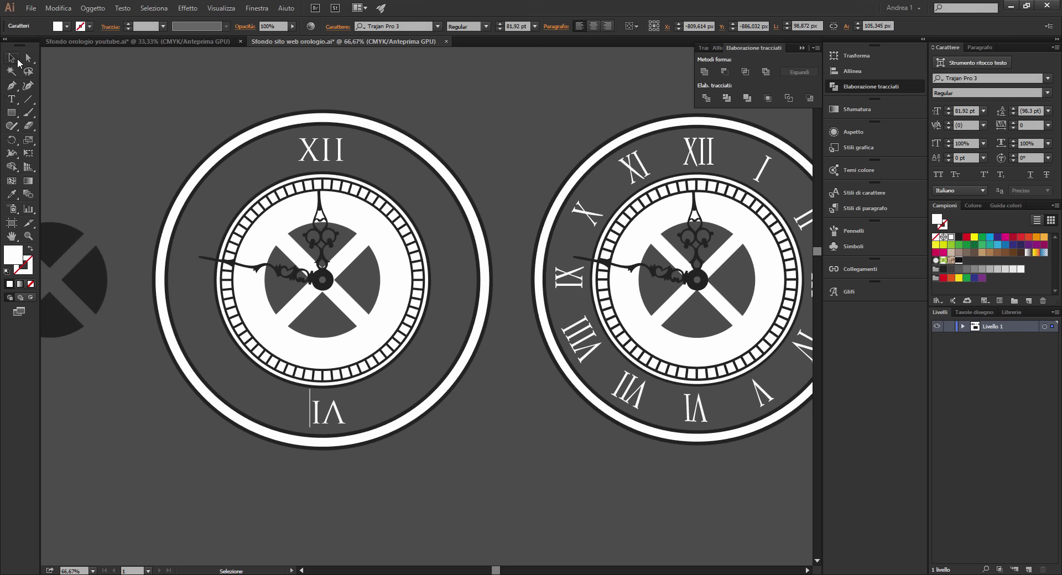
Step: Centre the XII and VI text and align both numerals horizontally on the clock
left_click(318, 260)
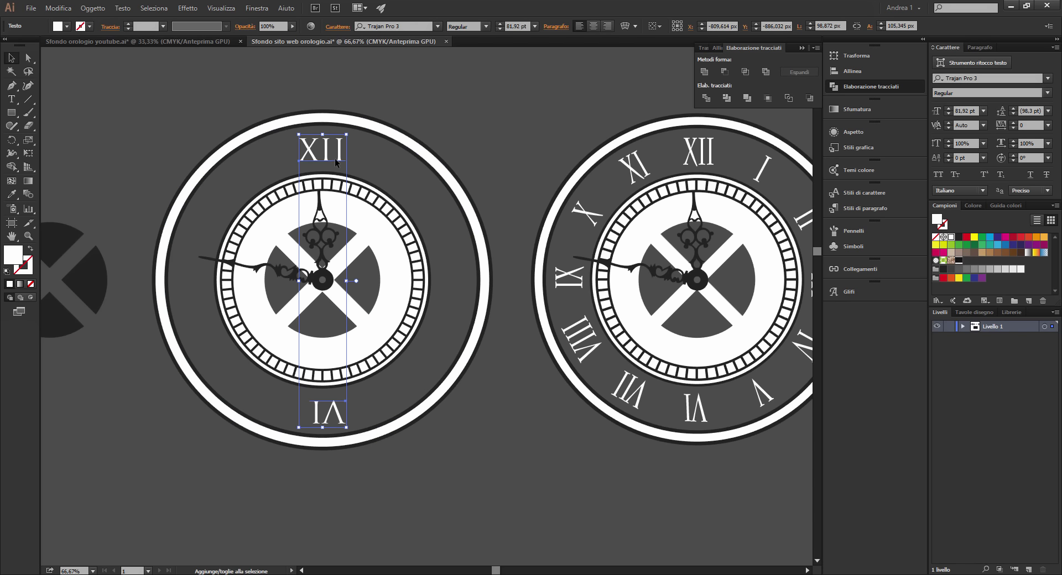
left_click(603, 25)
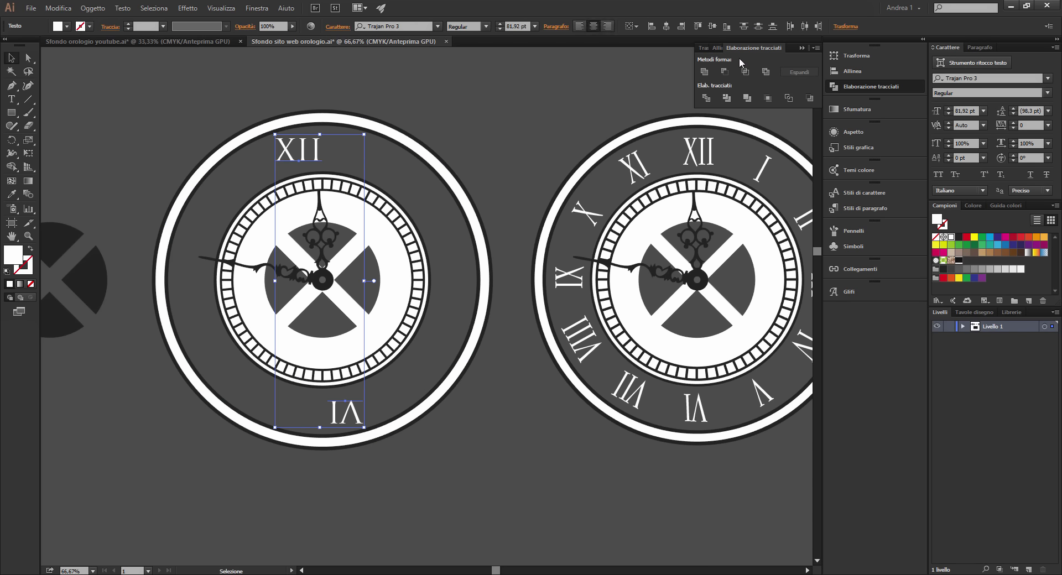
left_click(858, 73)
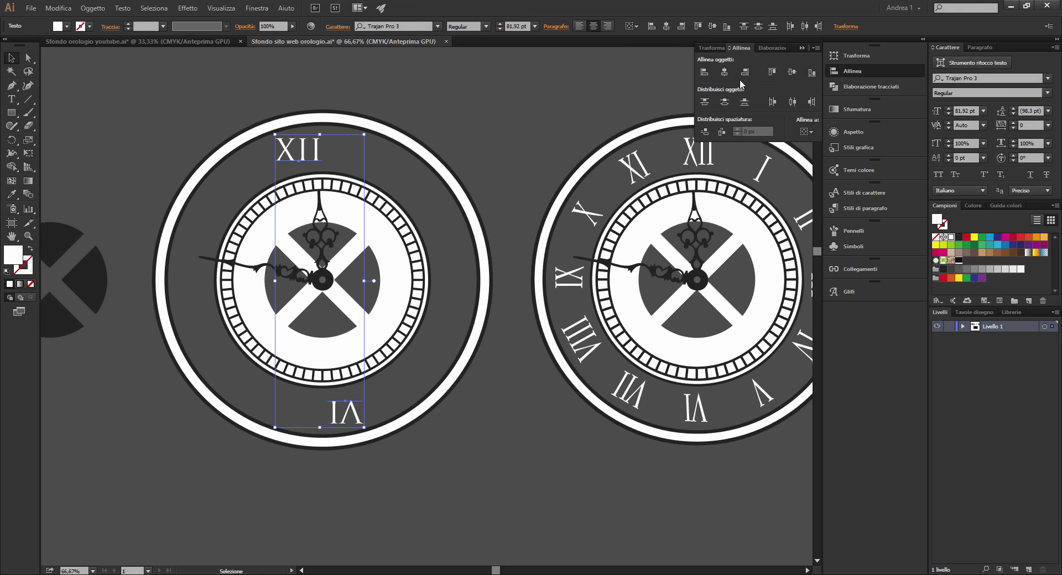
left_click(724, 73)
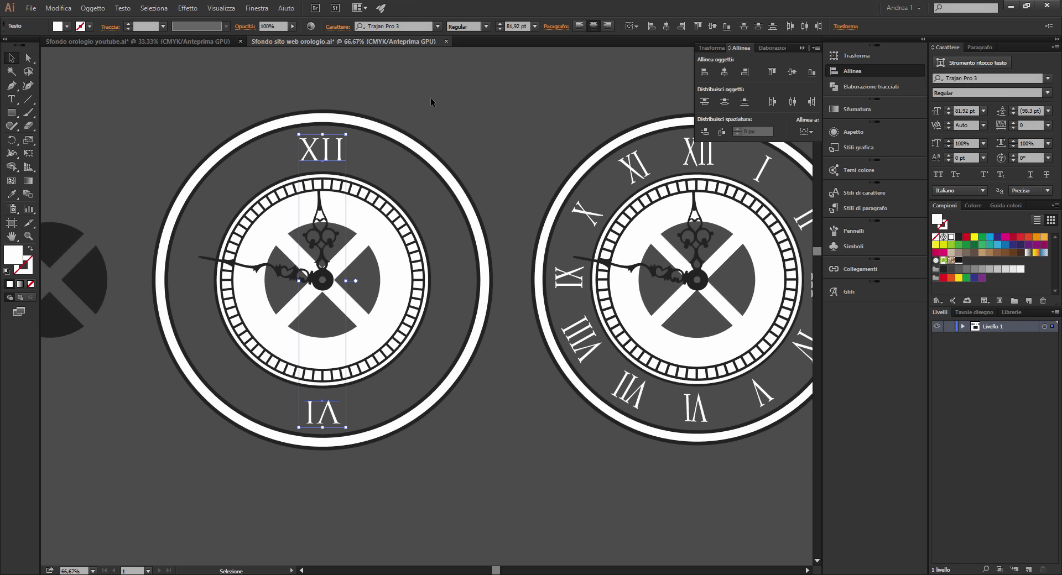
left_click(360, 399)
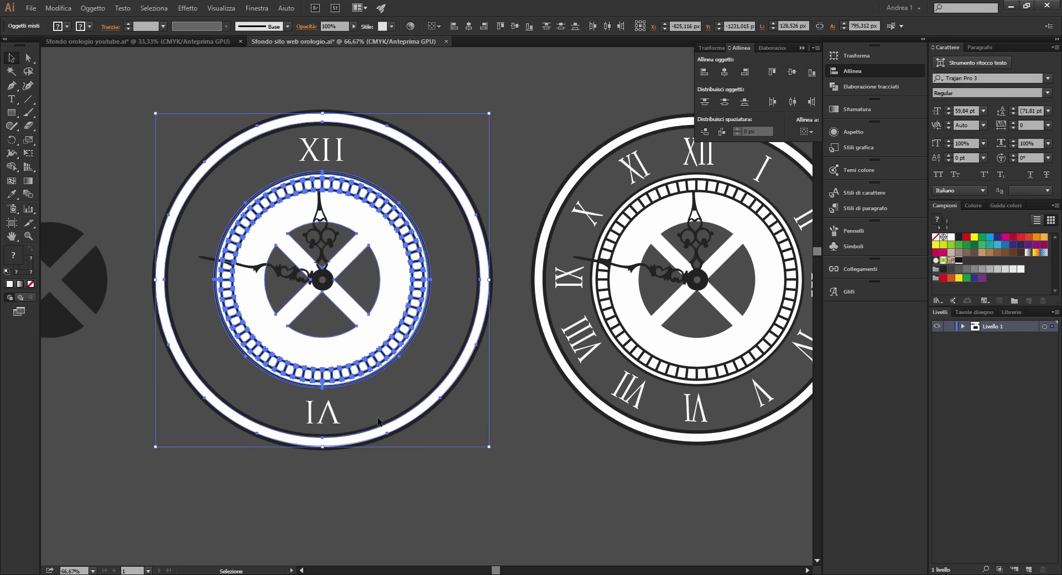
left_click(320, 418, "shift")
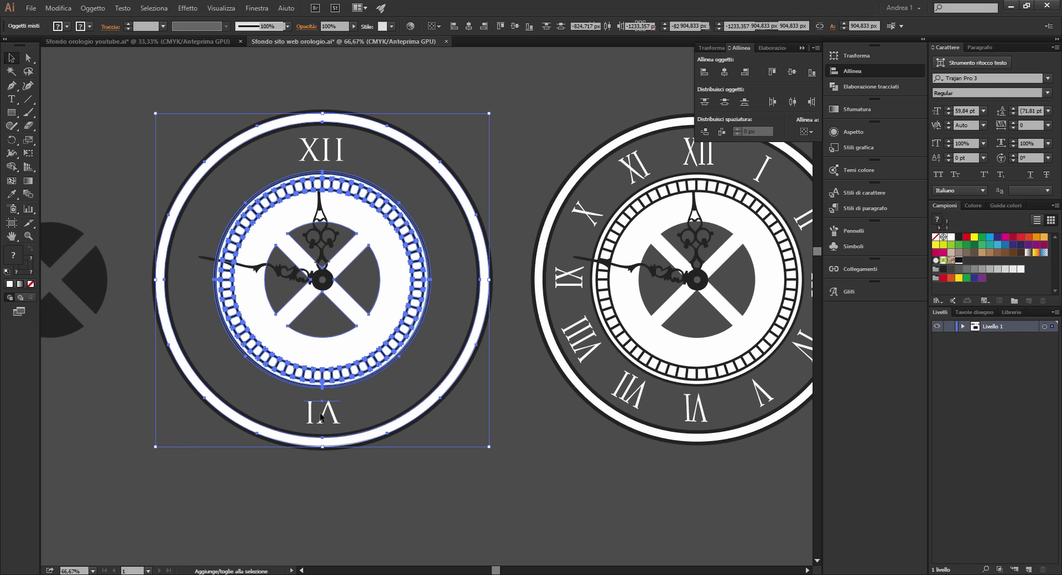
left_click(724, 72)
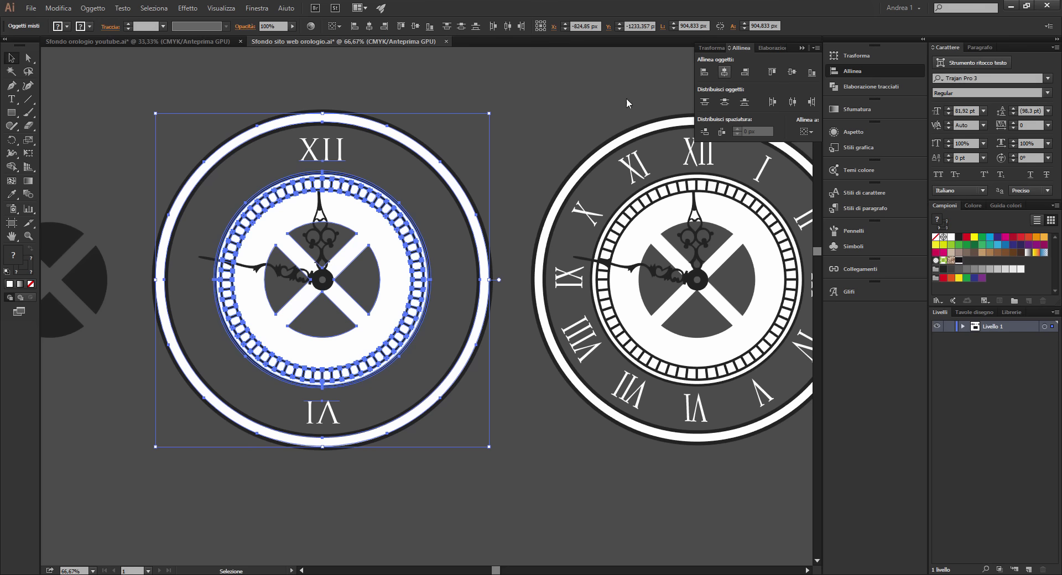
left_click(506, 152)
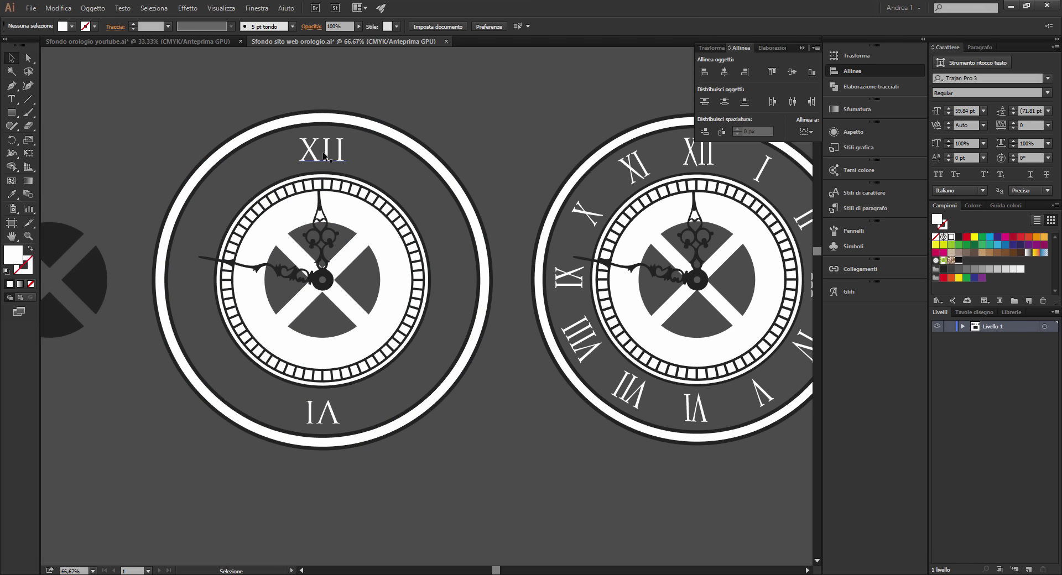
Step: Select the XII numeral together with the upside-down VI below it
left_click(323, 412)
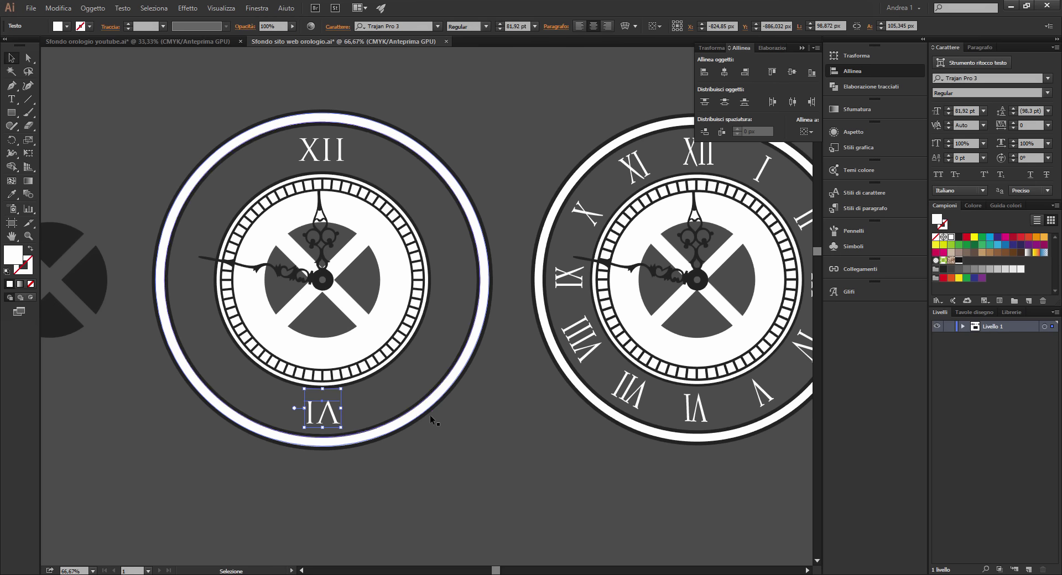
left_click(450, 463)
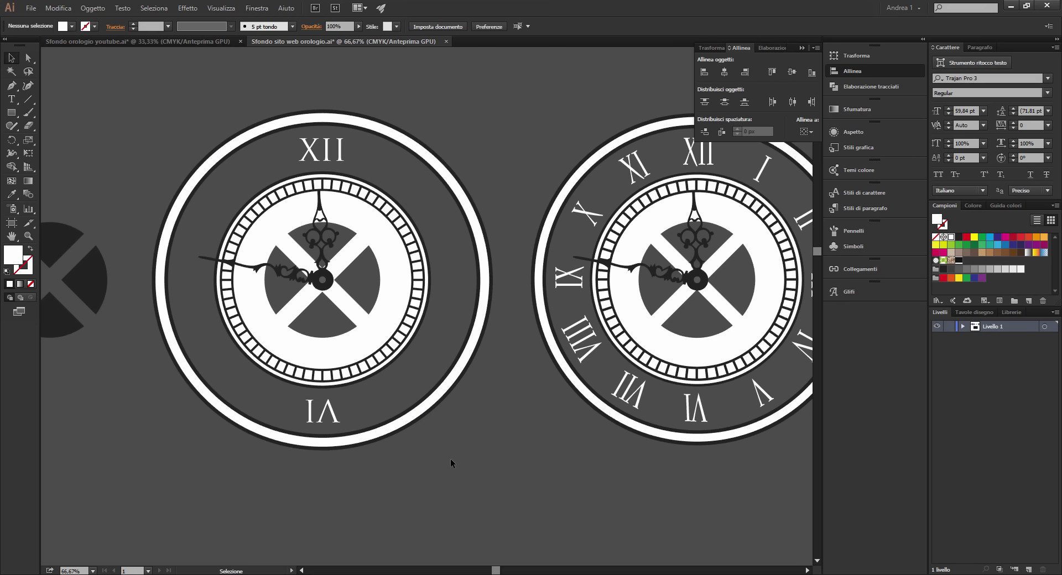
left_click(339, 151)
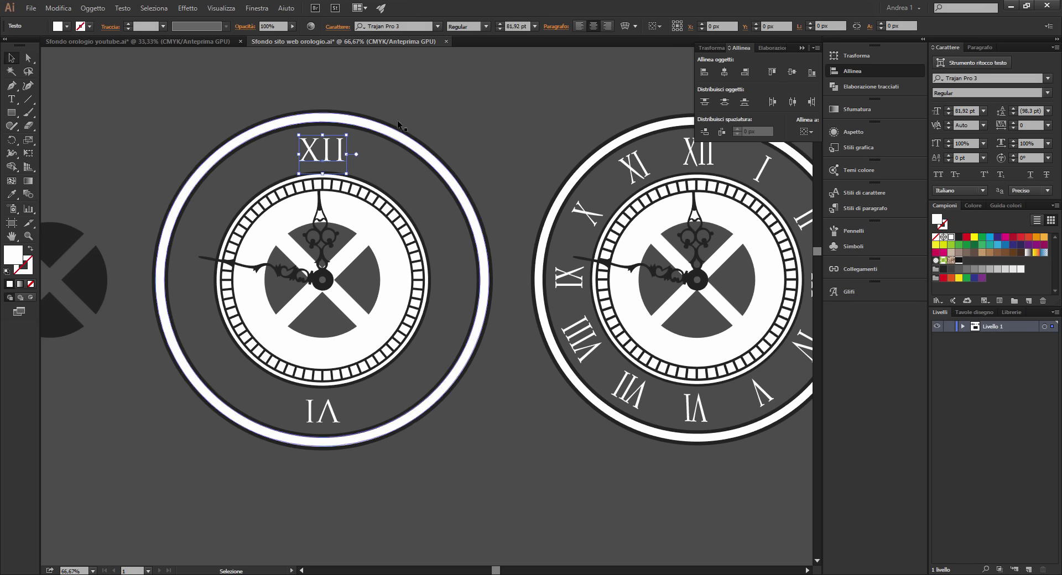
left_click(321, 407, "shift")
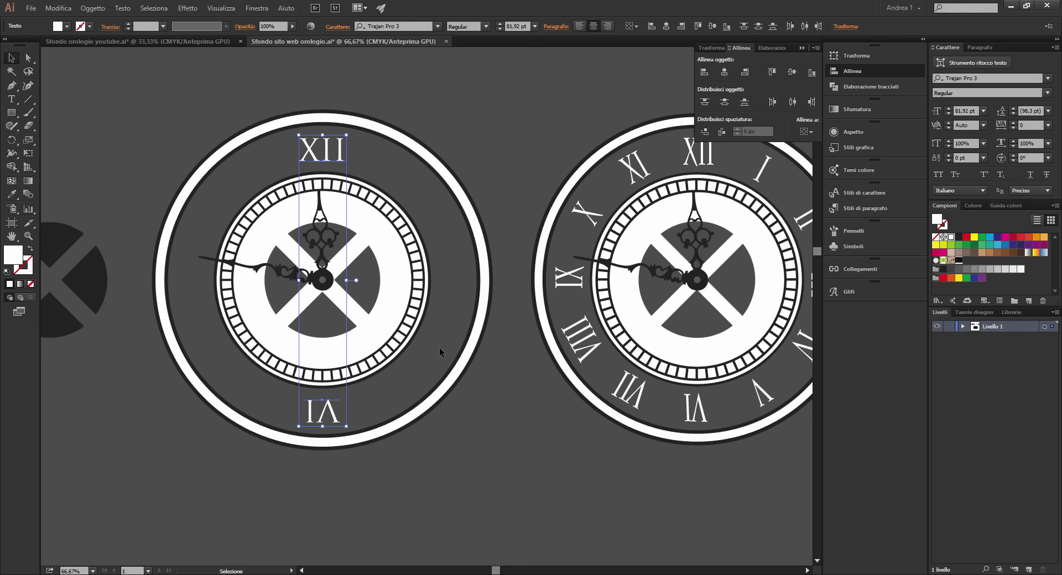
key("ctrl+z")
key("ctrl+shift+z")
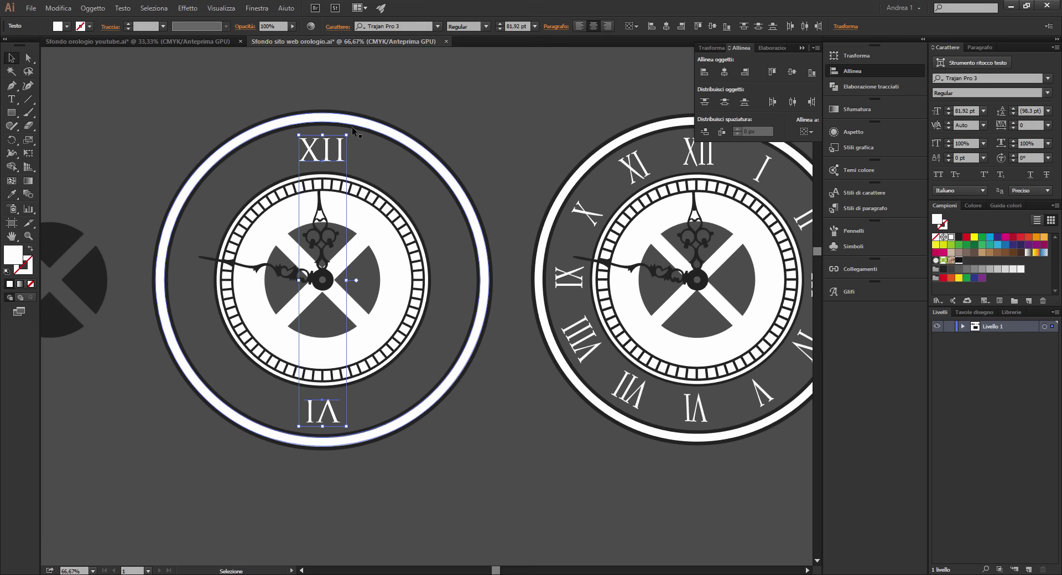
Step: Rotate-copy the XII and VI numerals by -90° to the 3 and 9 o'clock positions
left_click_drag(351, 129, 472, 314)
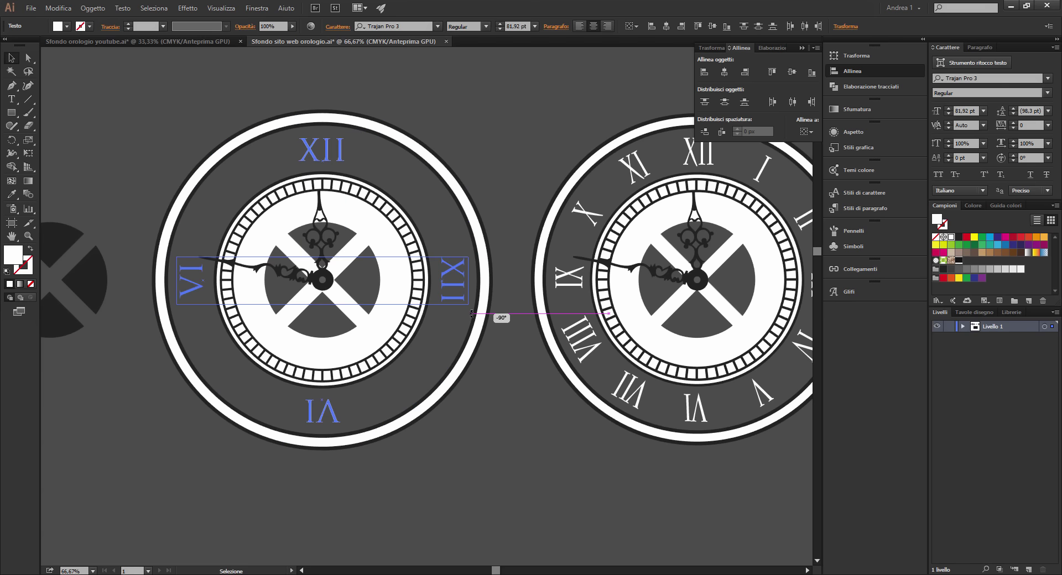
left_click_drag(472, 314, 472, 313)
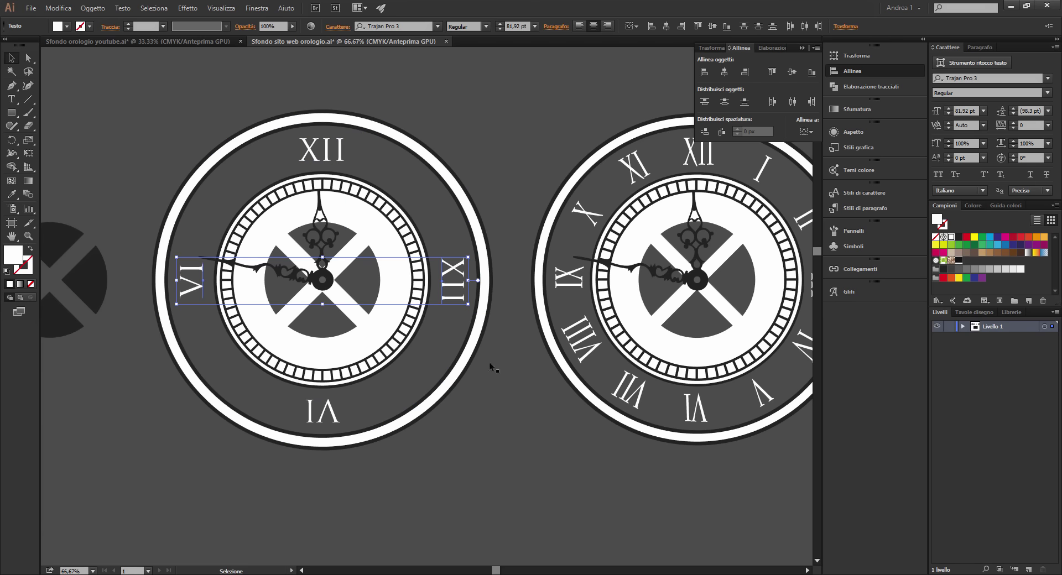
left_click(509, 405)
left_click_drag(506, 419, 450, 433)
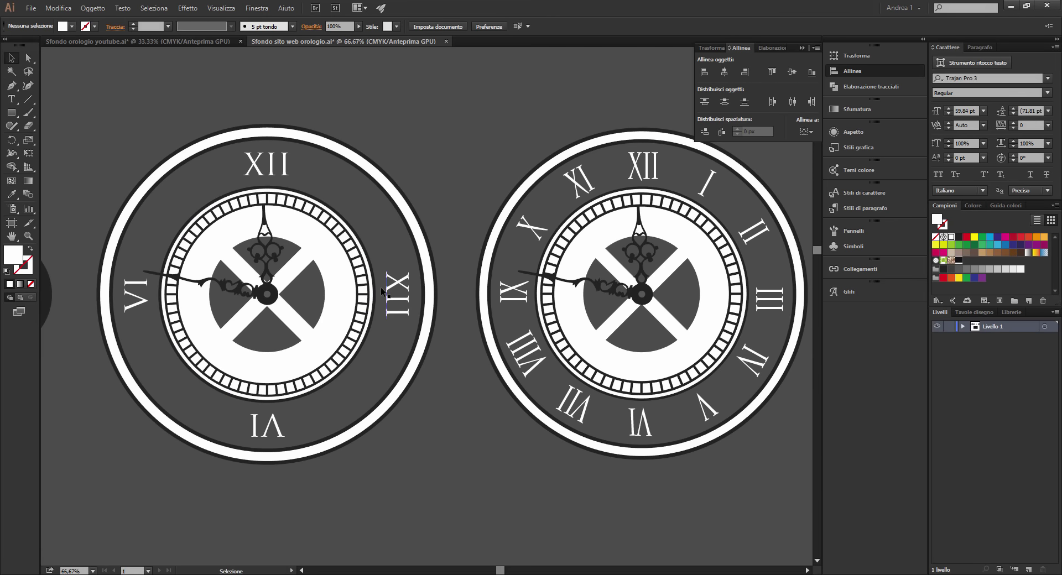
Step: Retype the sideways copies as III and IX
double_click(382, 292)
left_click_drag(395, 271, 395, 323)
type("I")
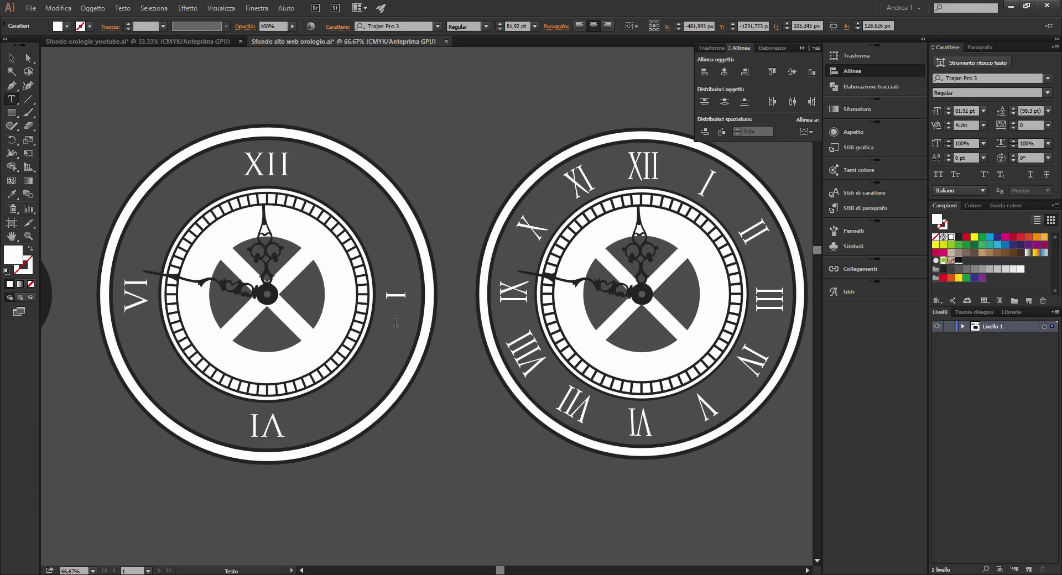
type("II")
double_click(136, 281)
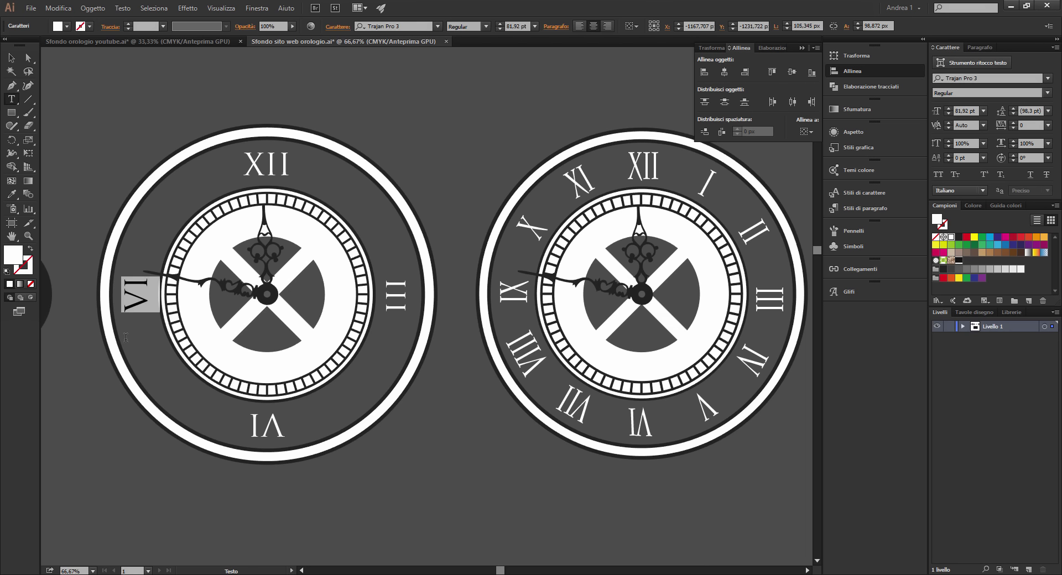
type("IX")
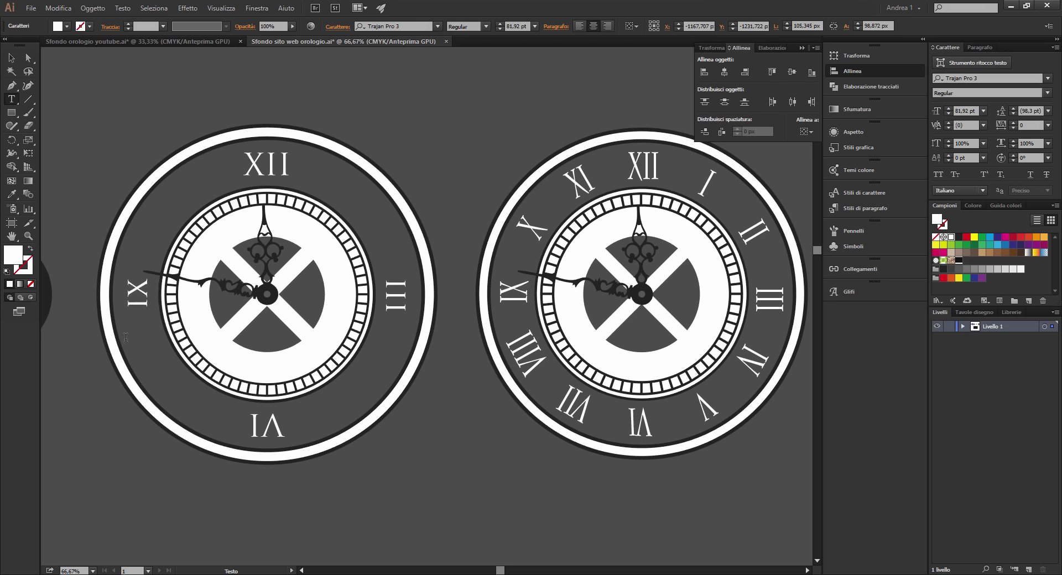
left_click(10, 59)
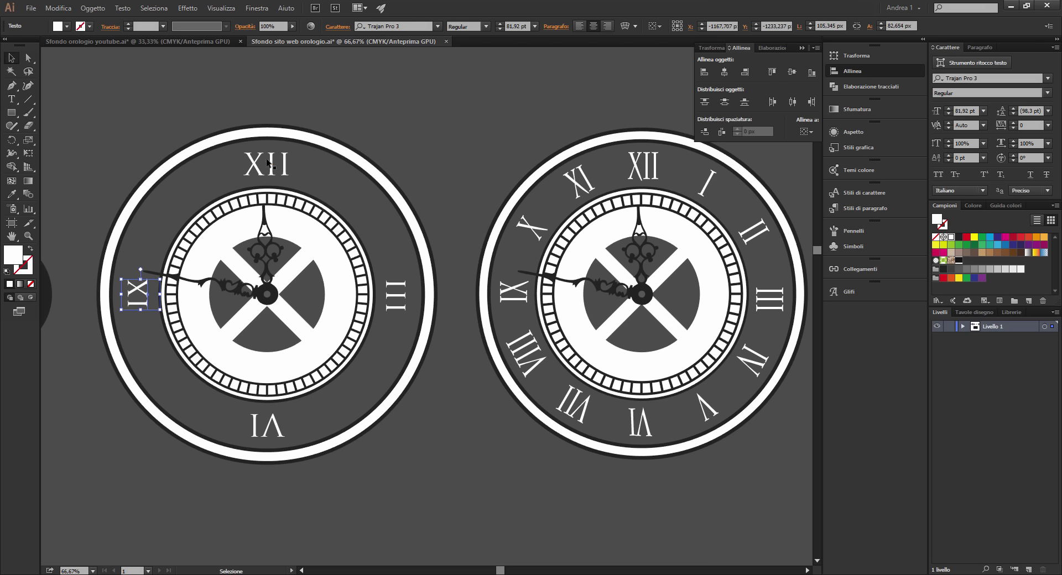
left_click(283, 176)
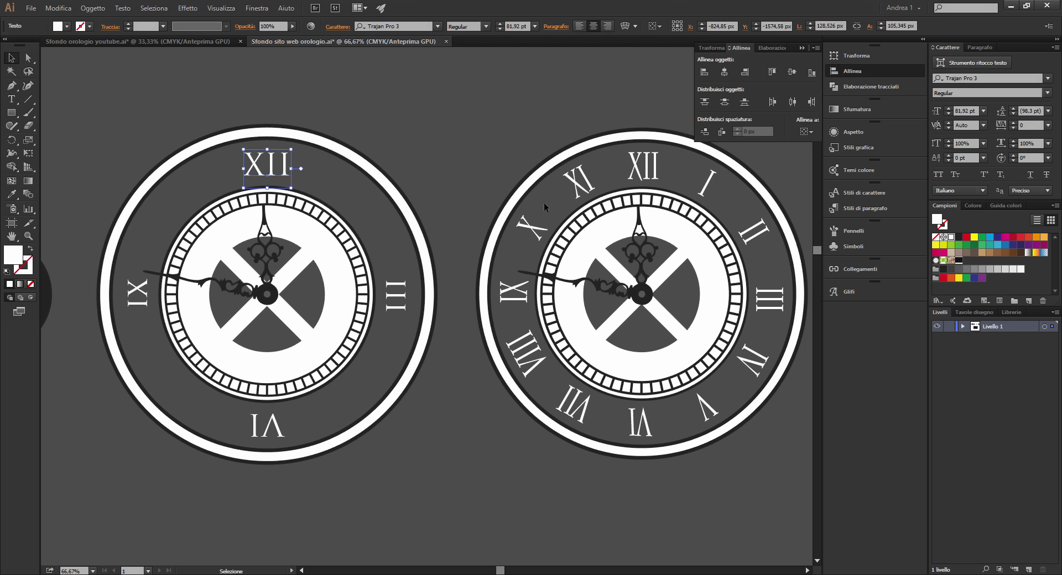
Step: Rotate a copy of the four cardinal numerals about 31° clockwise
left_click(396, 296)
left_click(265, 427, "shift")
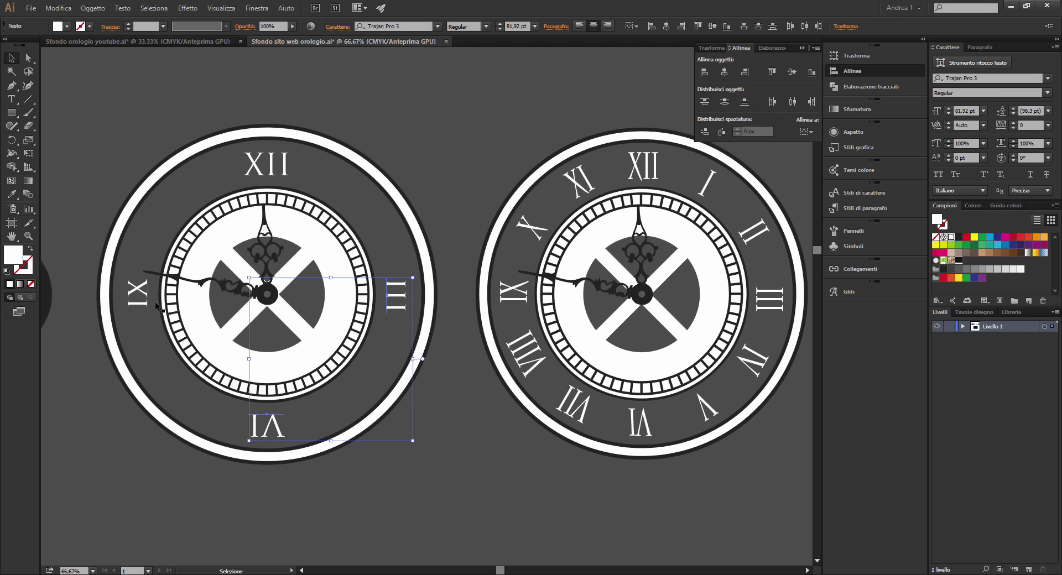
left_click(138, 293)
left_click(266, 165, "shift")
left_click(396, 293, "shift")
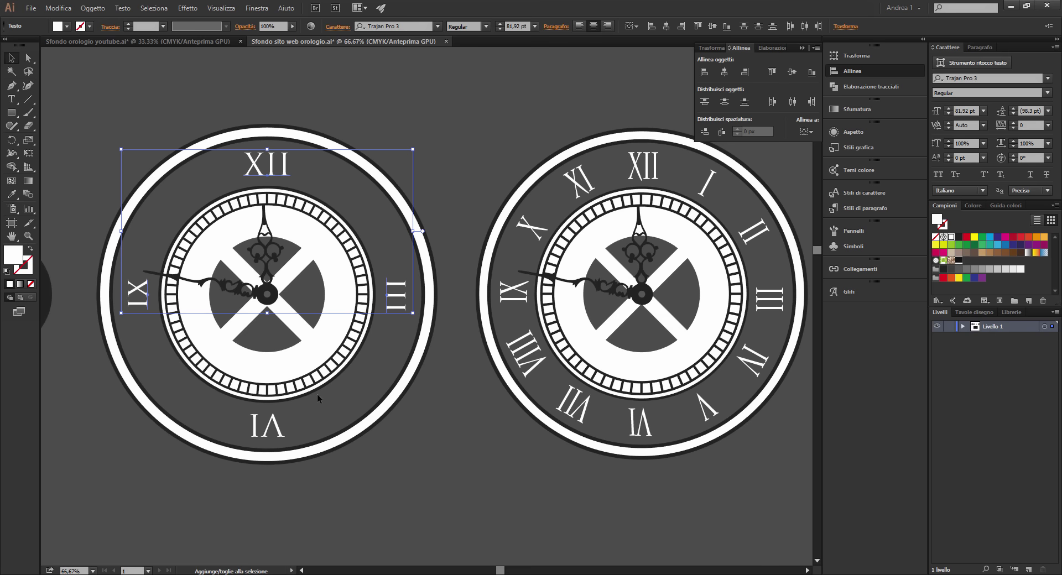
left_click(267, 426, "shift")
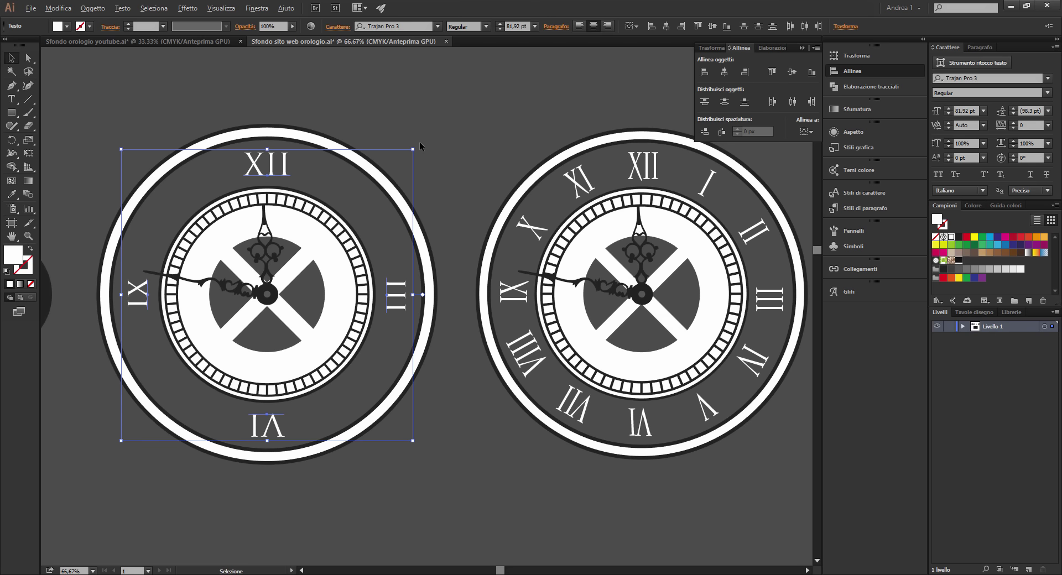
key("alt")
key("a")
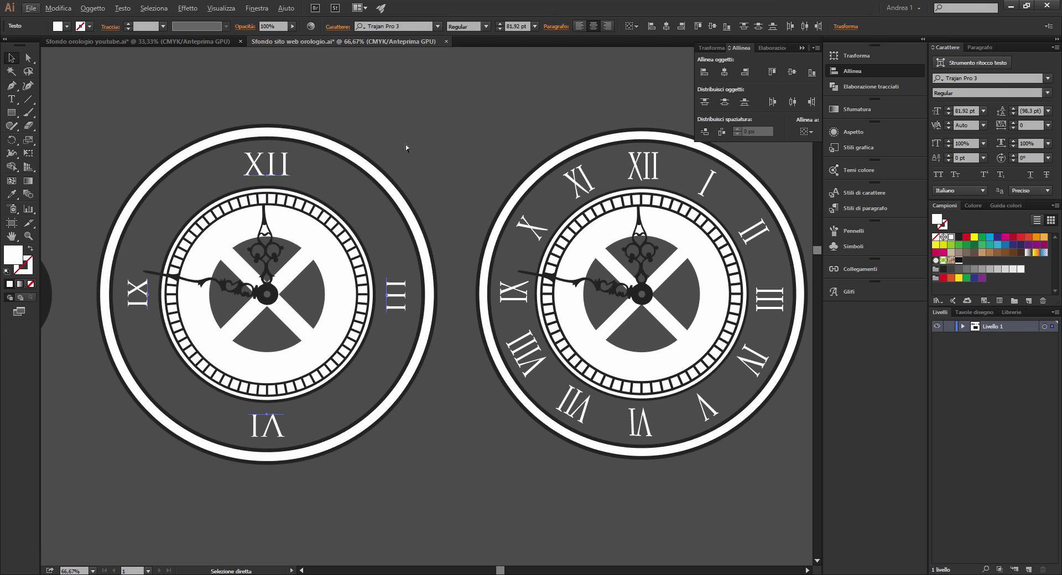
key("v")
key("a")
key("v")
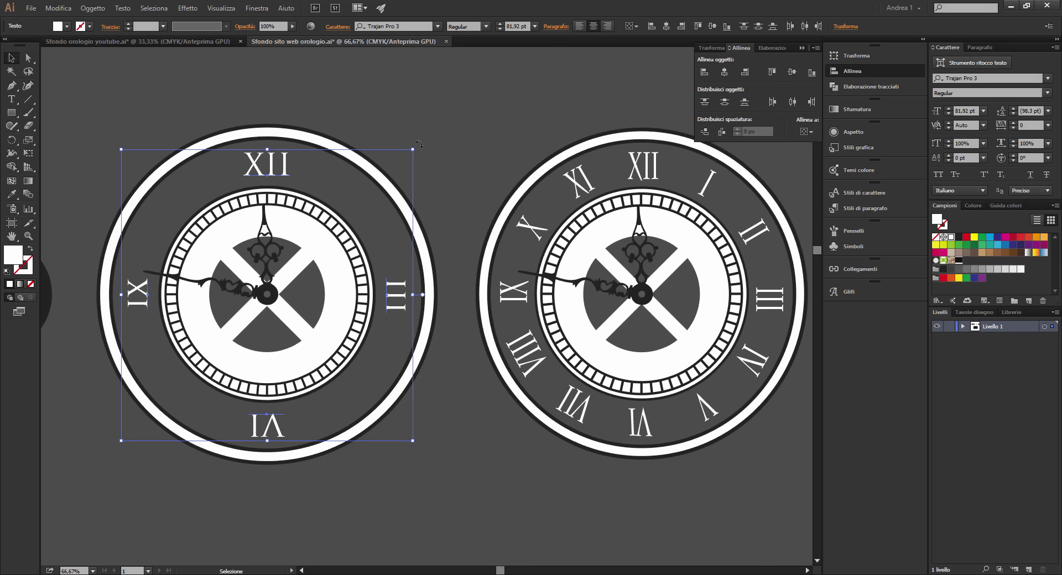
left_click_drag(426, 144, 468, 247)
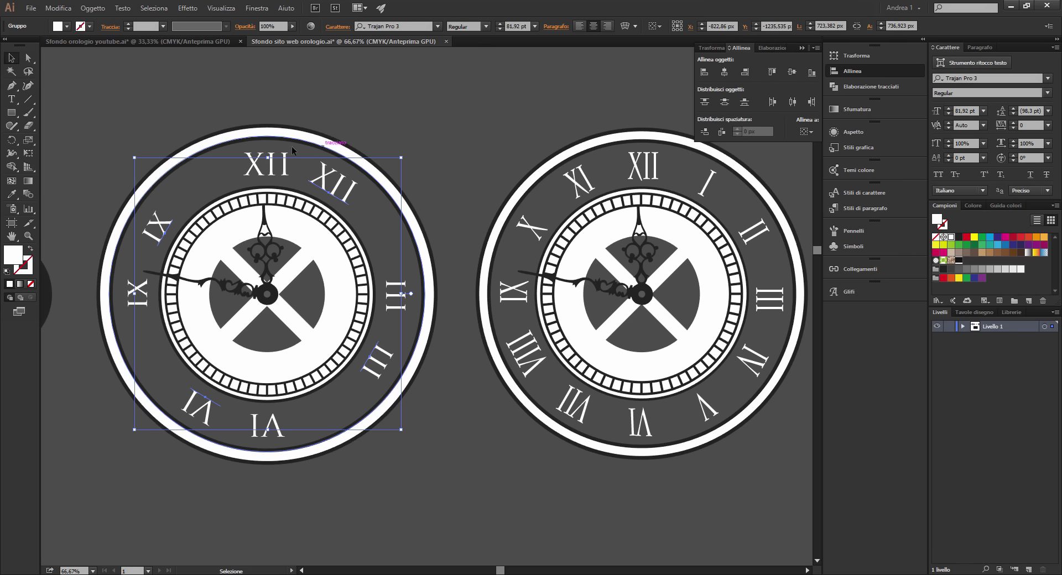
Step: Group the original four numerals and rotate a copy about 31° counter-clockwise
left_click(266, 165)
left_click(395, 295, "shift")
left_click(264, 427, "shift")
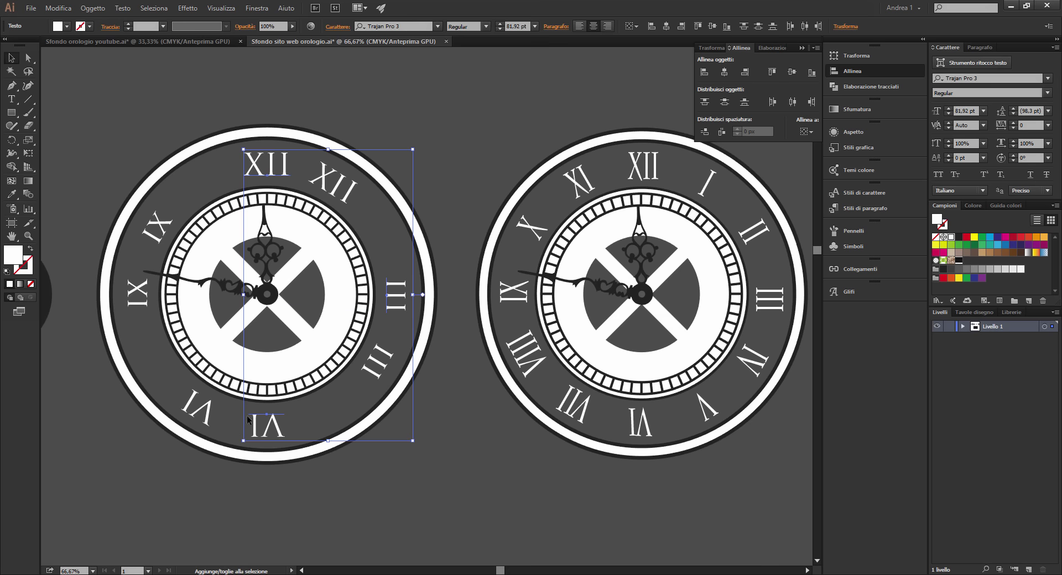
left_click(138, 293, "shift")
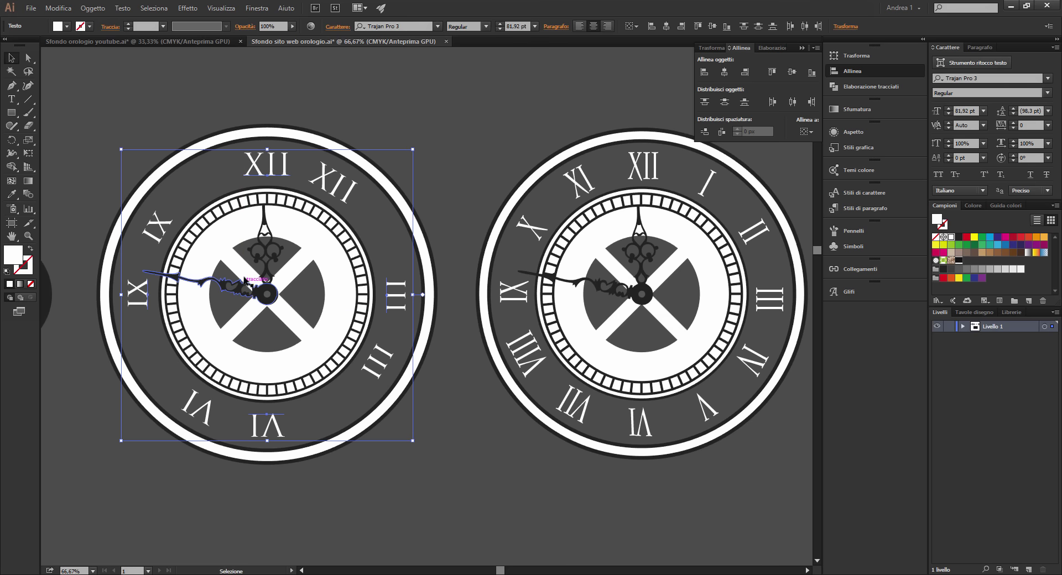
key("a")
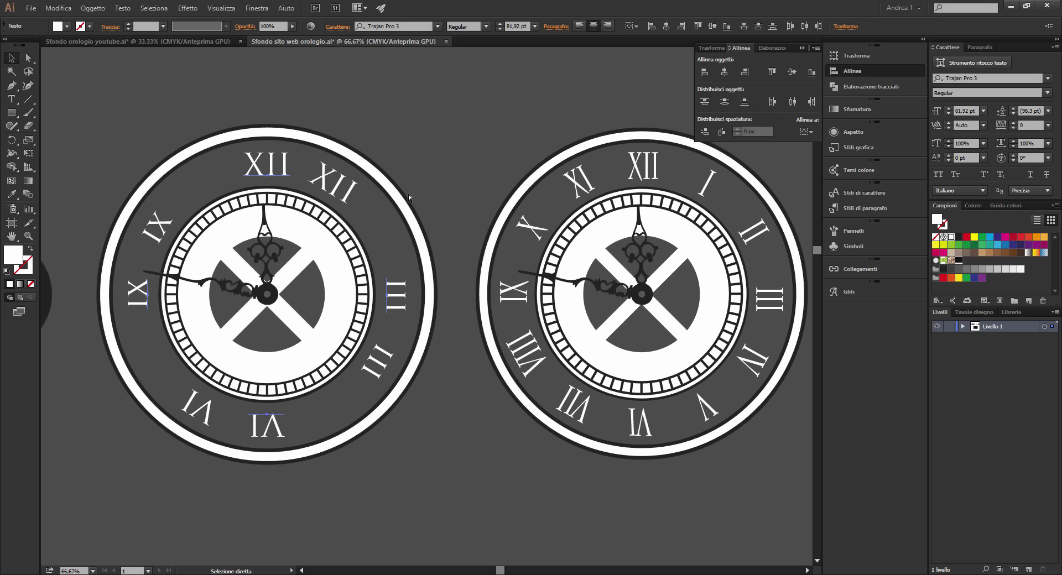
key("v")
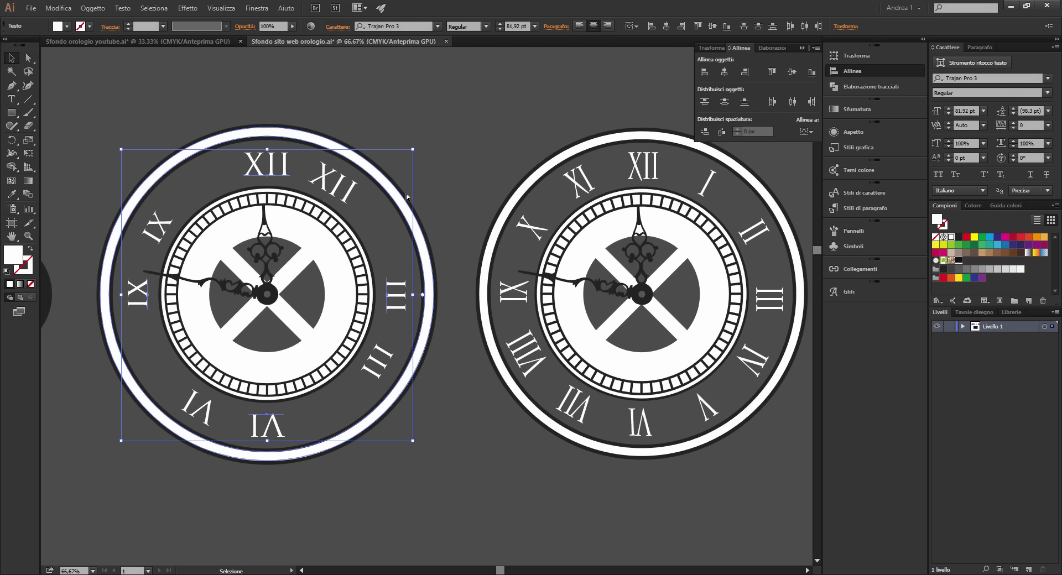
key("ctrl+g")
left_click_drag(421, 150, 315, 110)
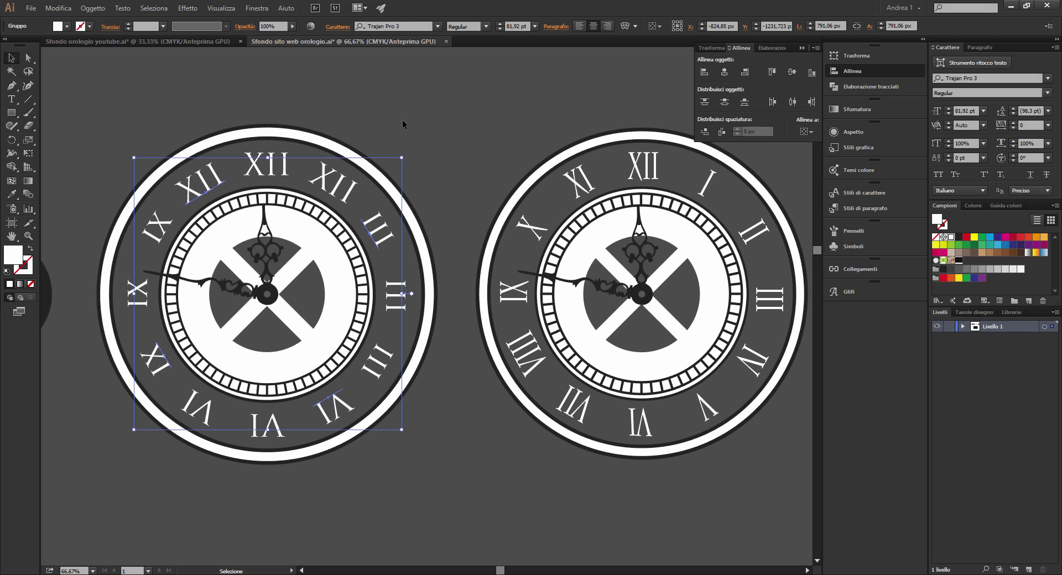
left_click(426, 135)
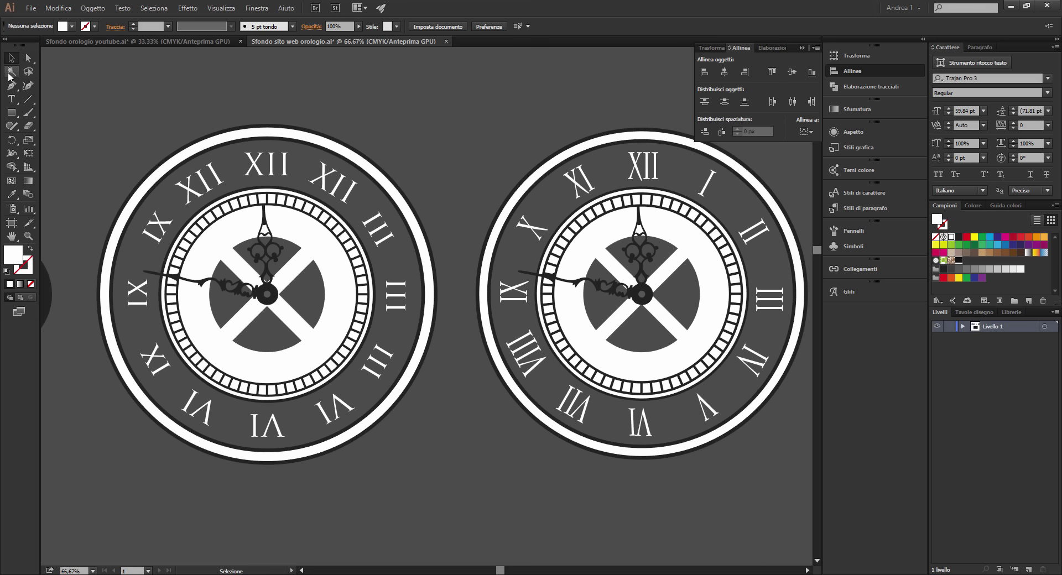
Step: Retype the 1, 2 and 4 o'clock numerals as I, II and IV
left_click(11, 98)
double_click(332, 183)
type("I")
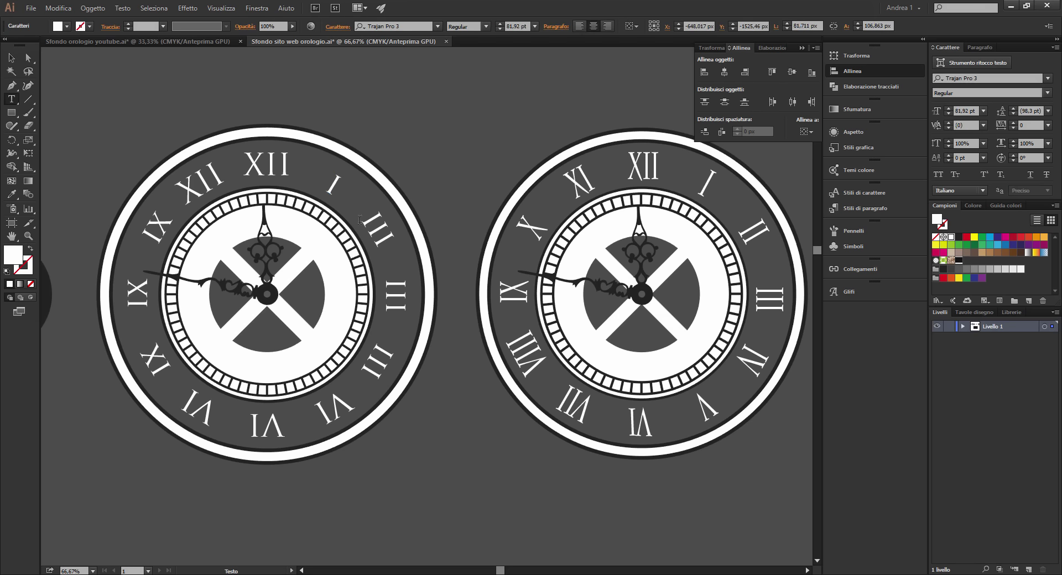
double_click(378, 229)
type("II")
double_click(378, 363)
type("IV")
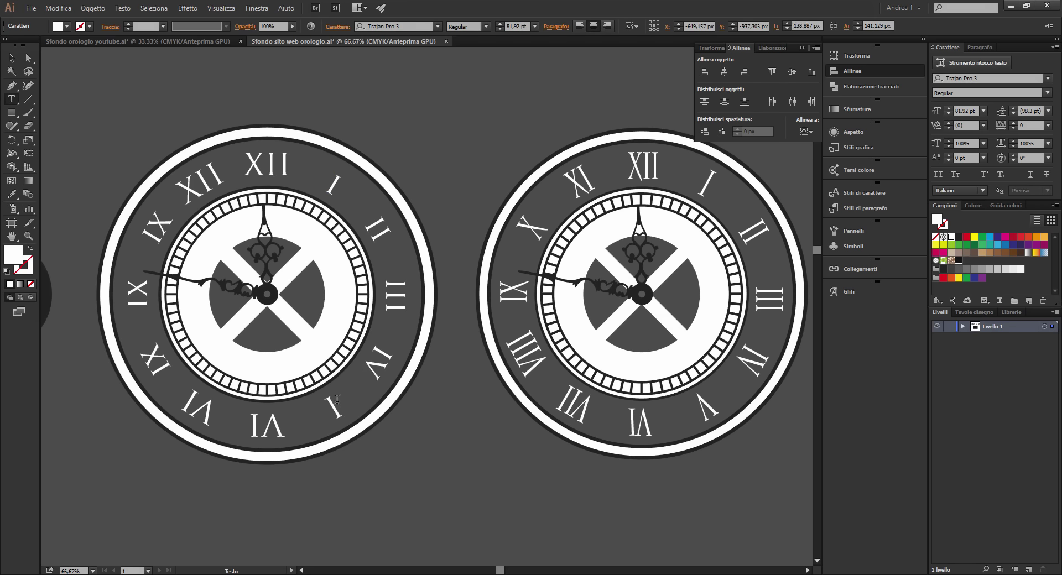
Step: Retype the remaining copies as VII, VIII, X and XI
left_click(180, 388)
type("I")
double_click(165, 367)
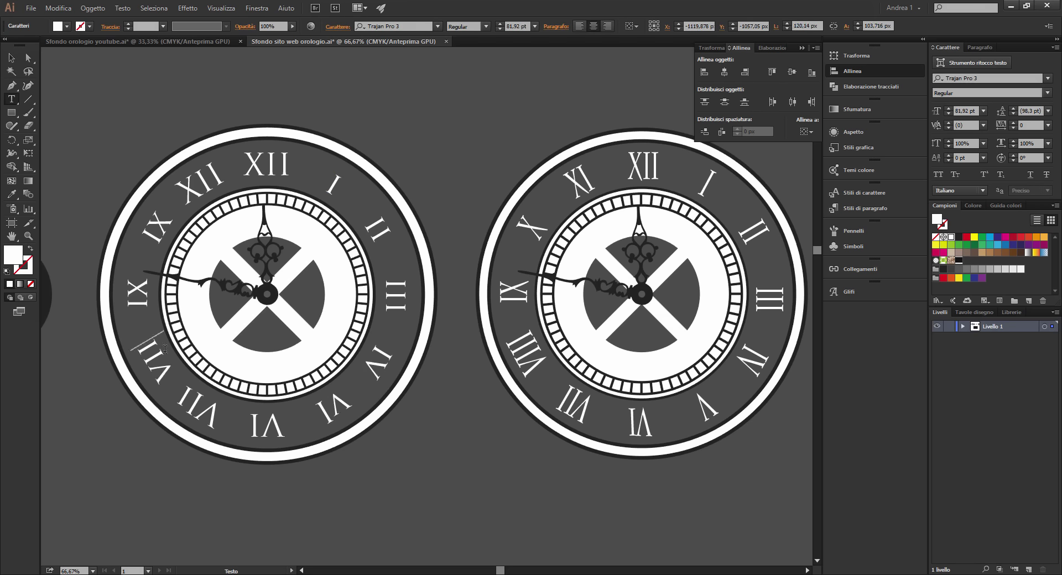
type("VIII")
double_click(157, 227)
type("X")
double_click(199, 182)
type("XI")
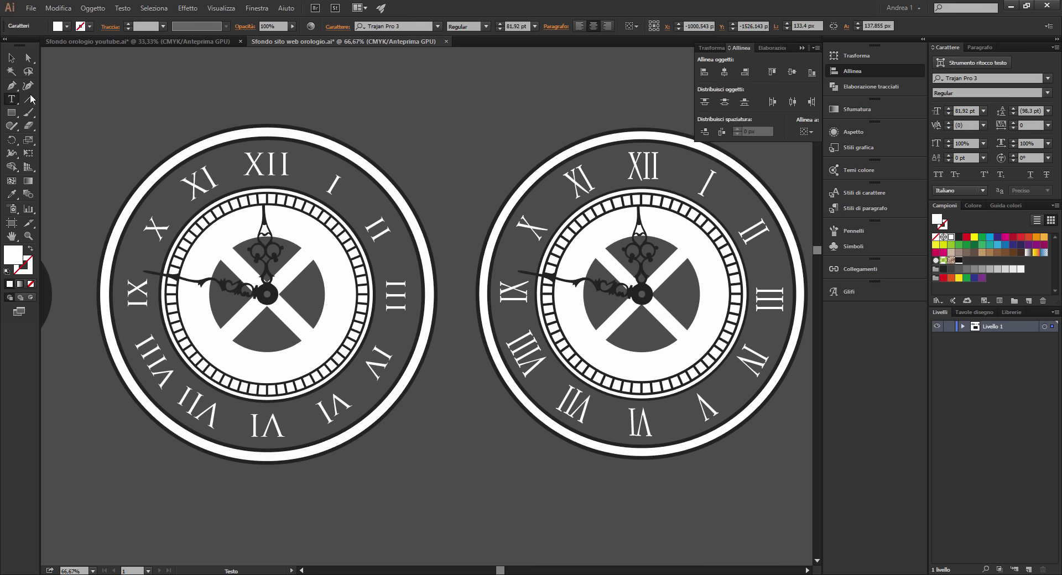
key("Escape")
left_click(368, 115)
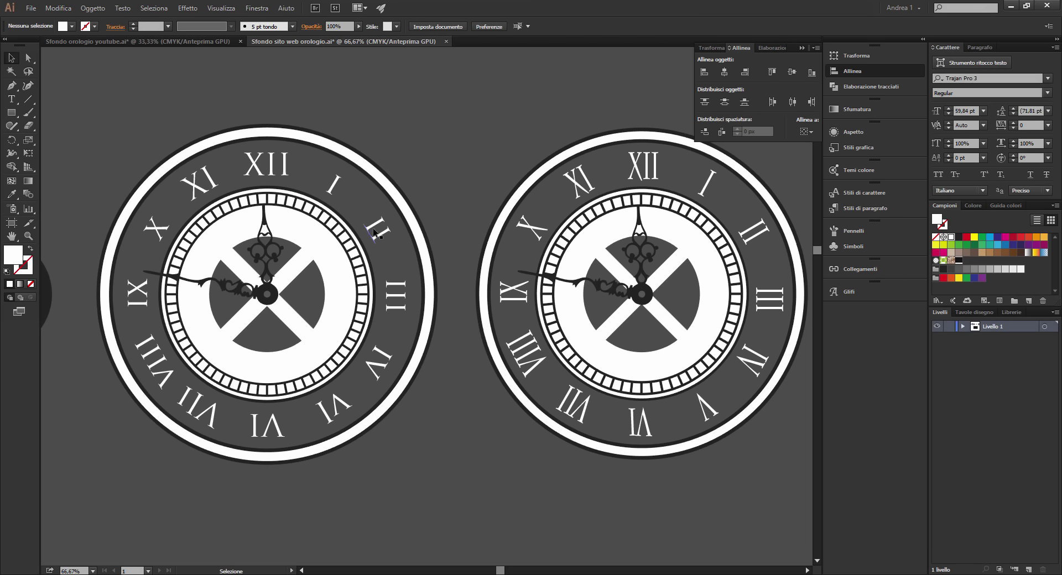
Step: Set the numerals to 74 pt and shrink the numeral ring slightly to fit the face
left_click_drag(357, 191, 136, 436)
left_click(264, 164, "shift")
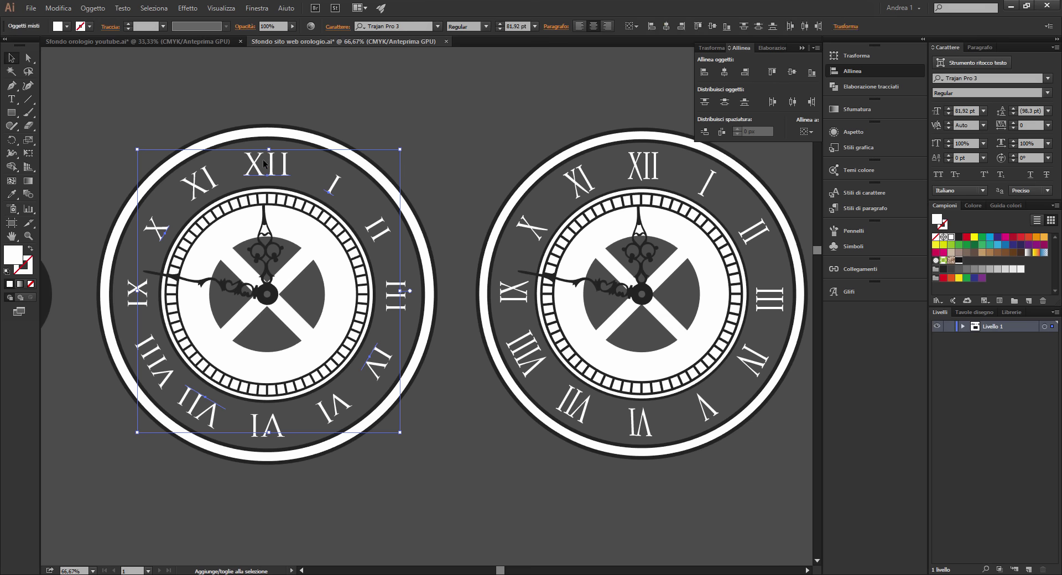
left_click(137, 292, "shift")
left_click(376, 229, "shift")
left_click(396, 295, "shift")
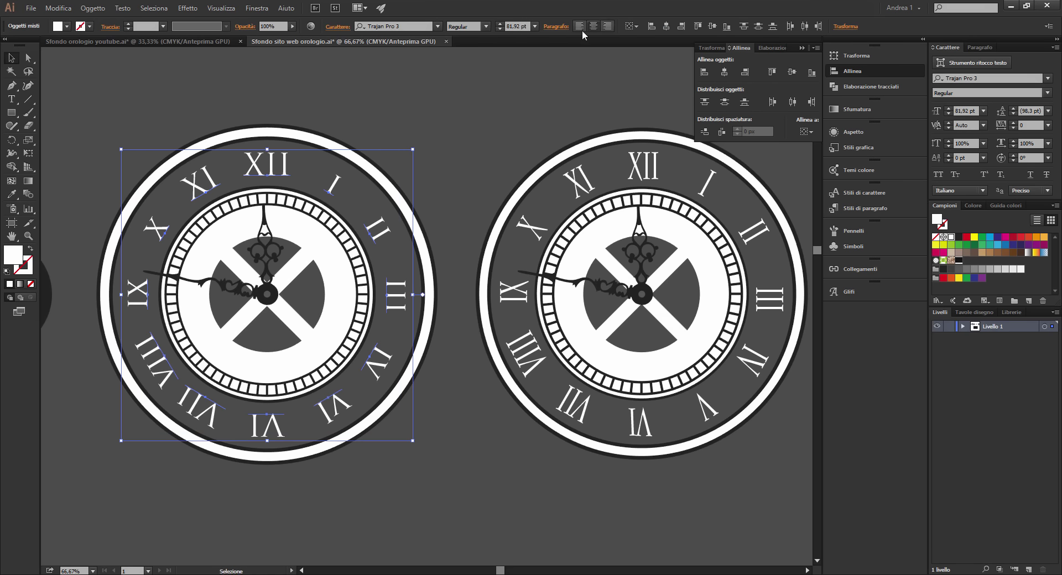
left_click(500, 28)
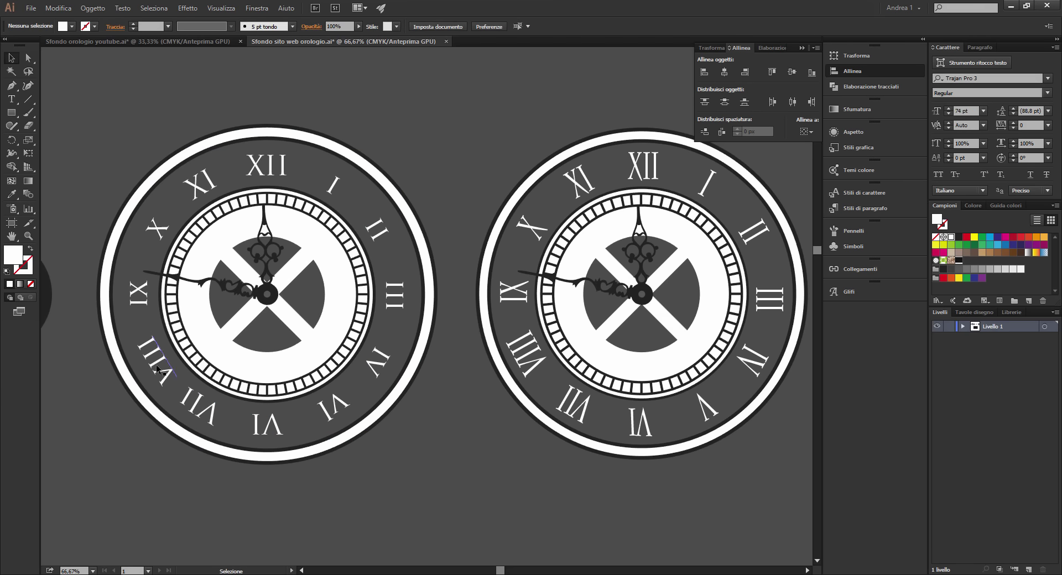
left_click(157, 370)
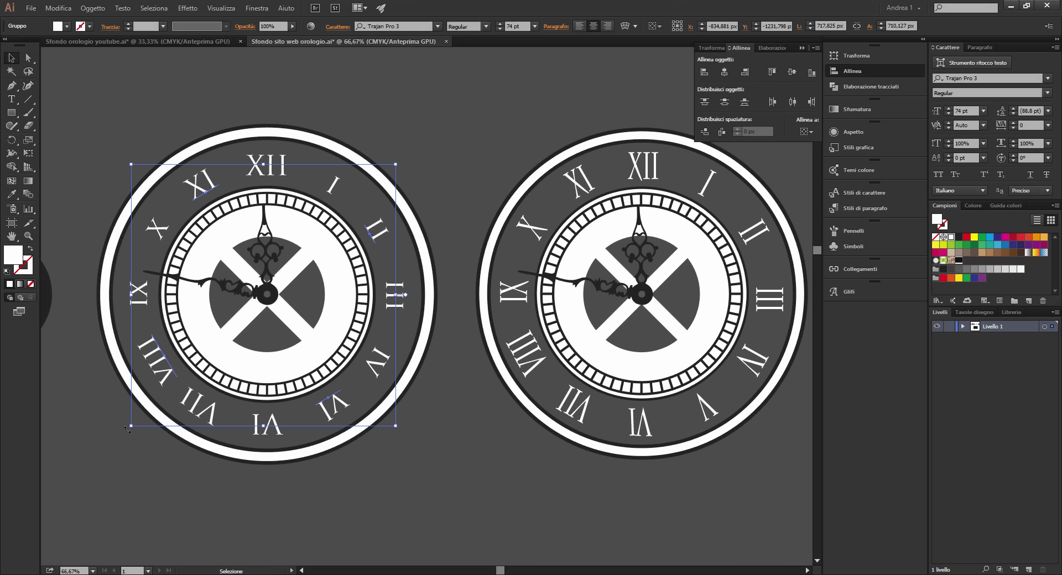
left_click_drag(127, 429, 124, 429)
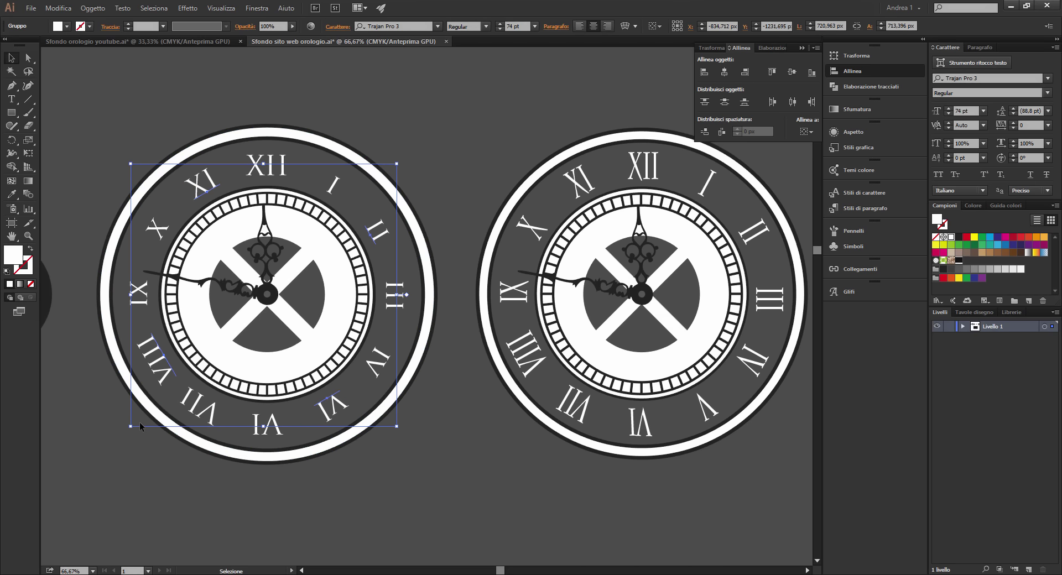
left_click_drag(194, 414, 404, 433)
Step: Move the left clock's centre, hour and minute hands to the front of the stacking order
left_click(434, 431)
key("ctrl+minus")
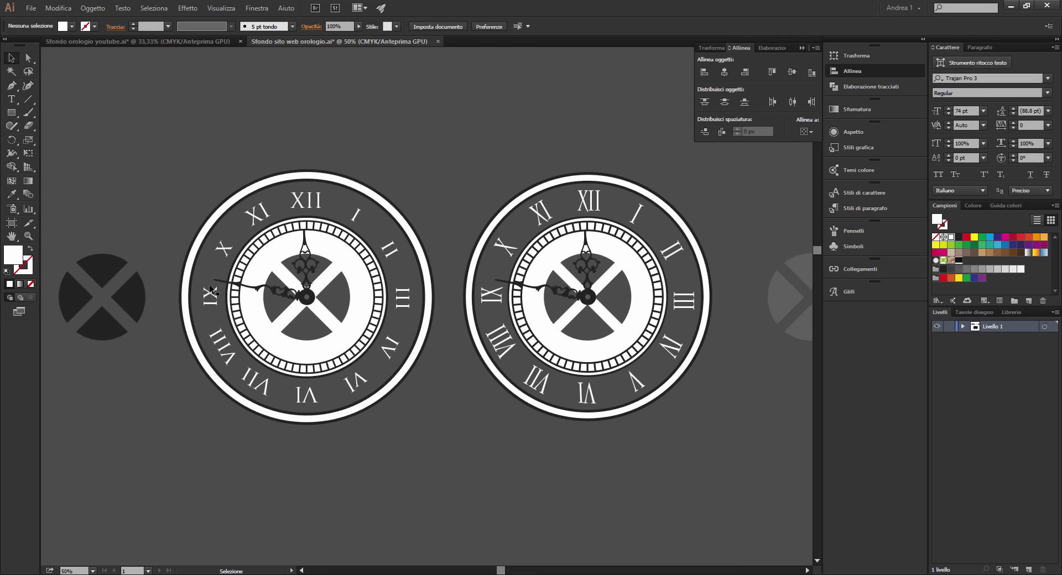
key("space")
left_click_drag(446, 425, 374, 414)
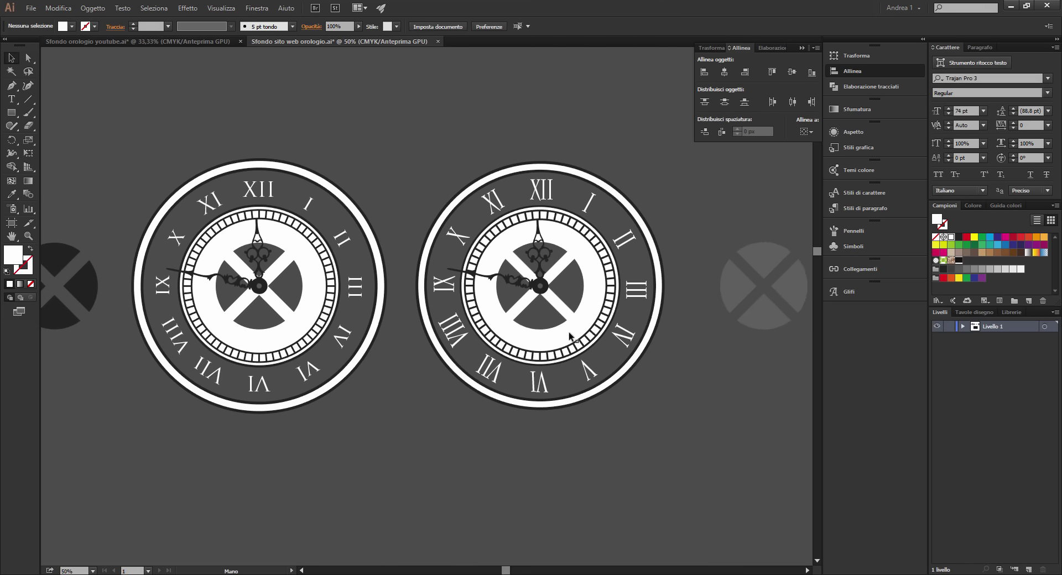
key("ctrl+plus")
left_click(127, 292)
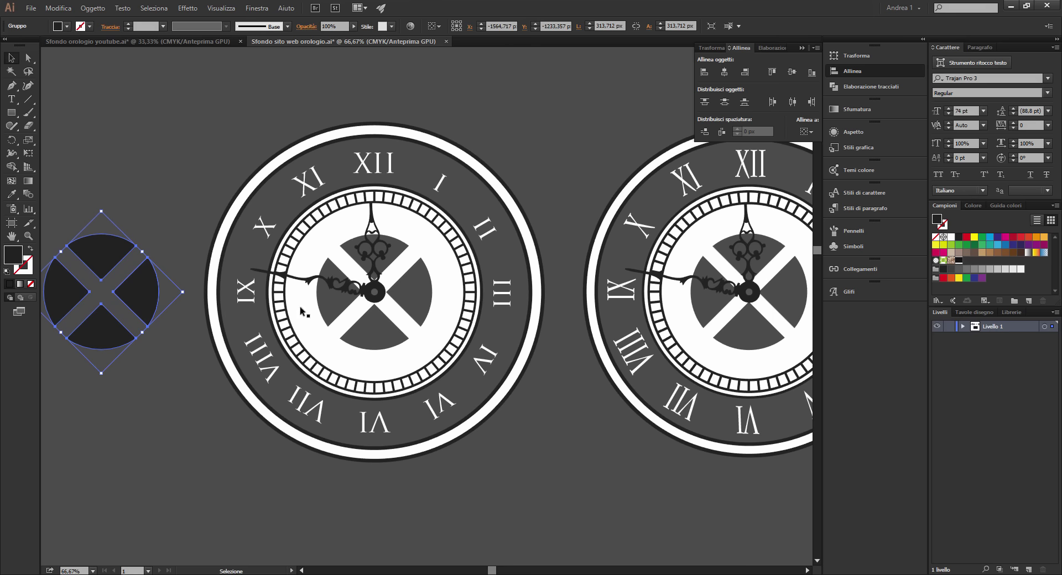
left_click(375, 293)
left_click(373, 257, "shift")
left_click(343, 285, "shift")
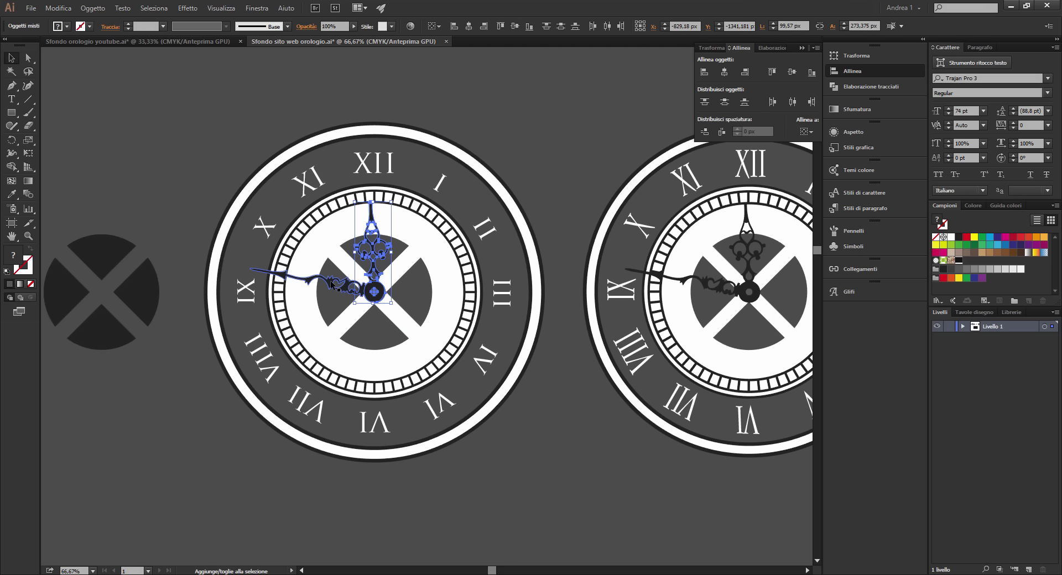
right_click(375, 291)
mouse_move(434, 378)
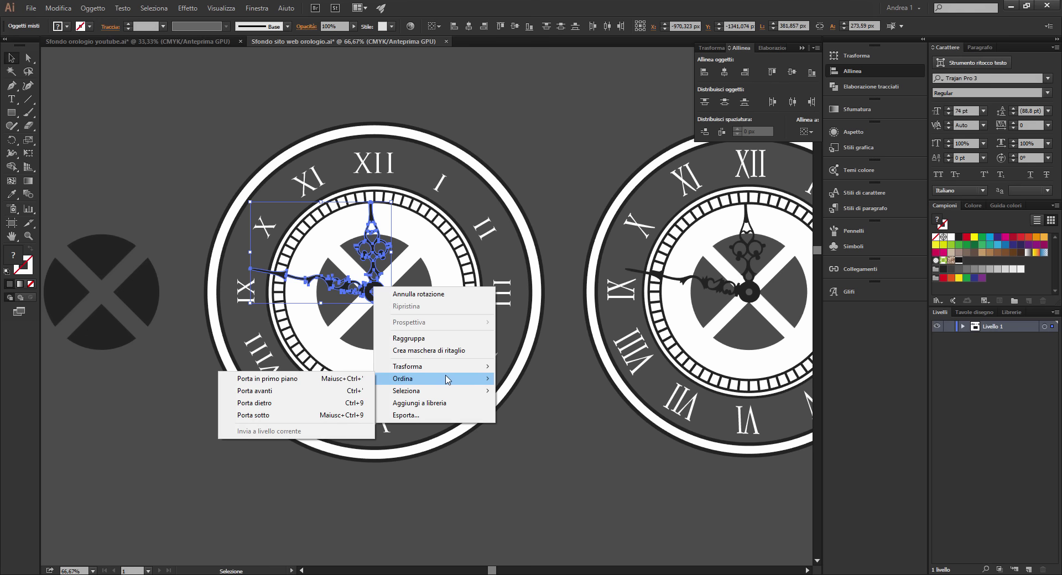
left_click(320, 379)
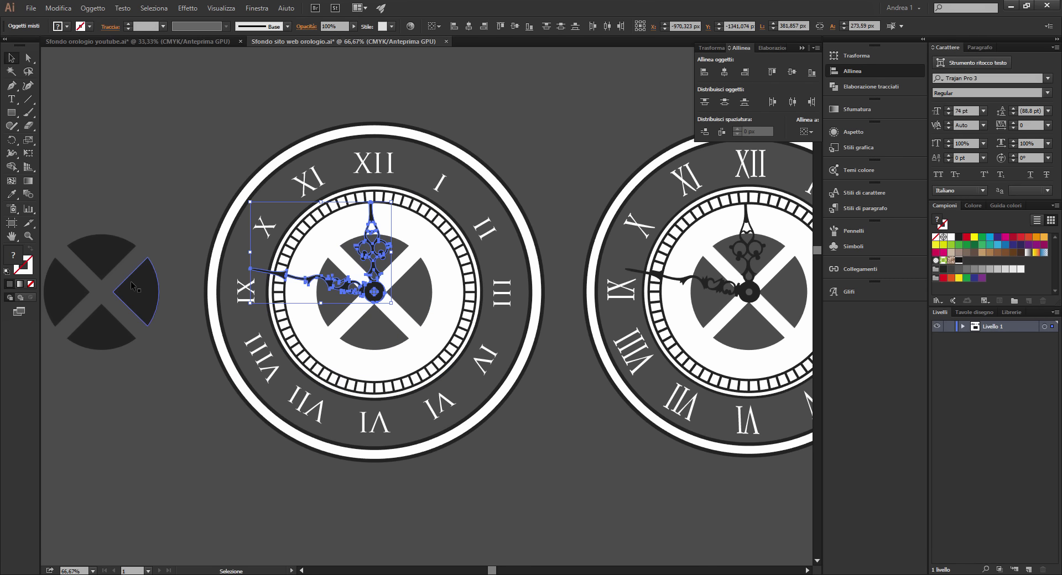
left_click(105, 249)
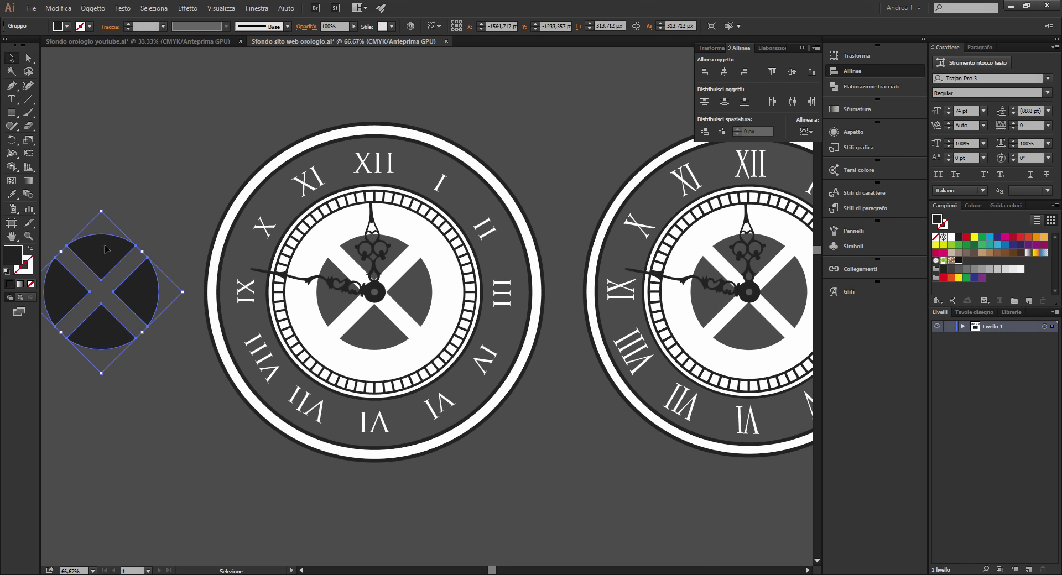
Step: Fill the spare X circle light grey at 15% opacity and move it over the clock centre
left_click(58, 26)
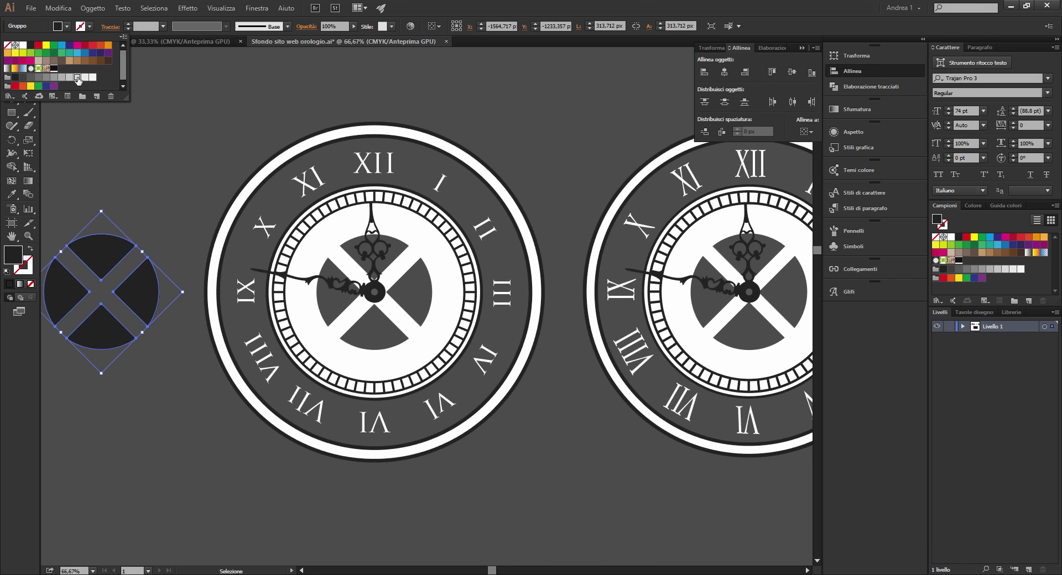
left_click(77, 77)
left_click(326, 26)
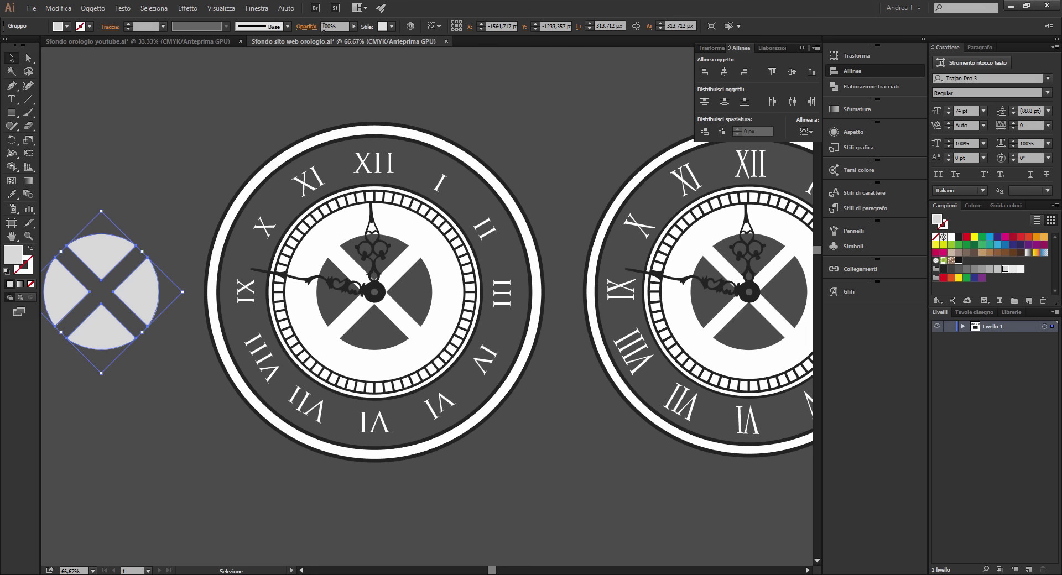
key("BackSpace")
type("5")
left_click_drag(103, 261, 375, 260)
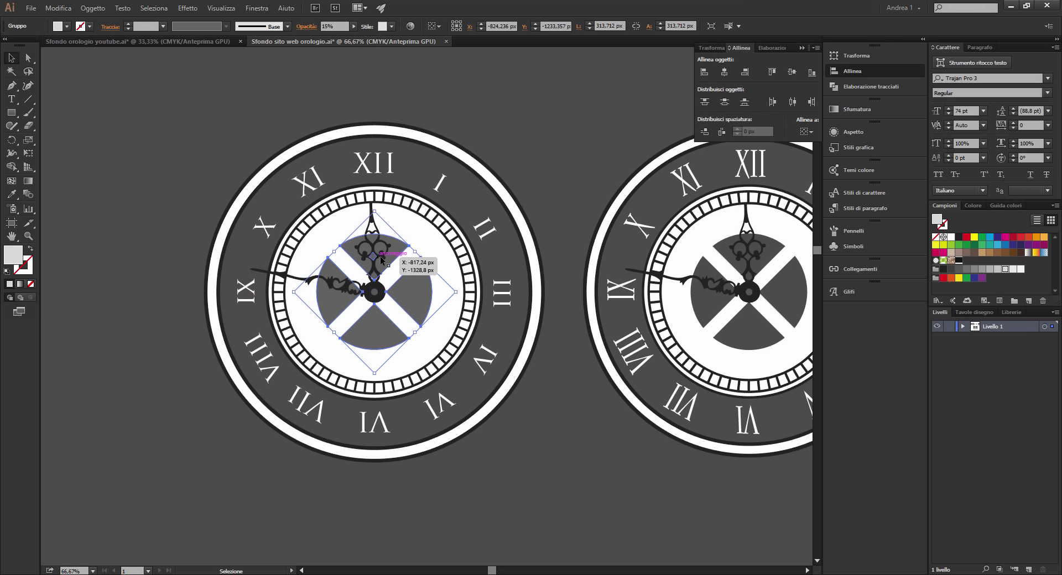
left_click(531, 167)
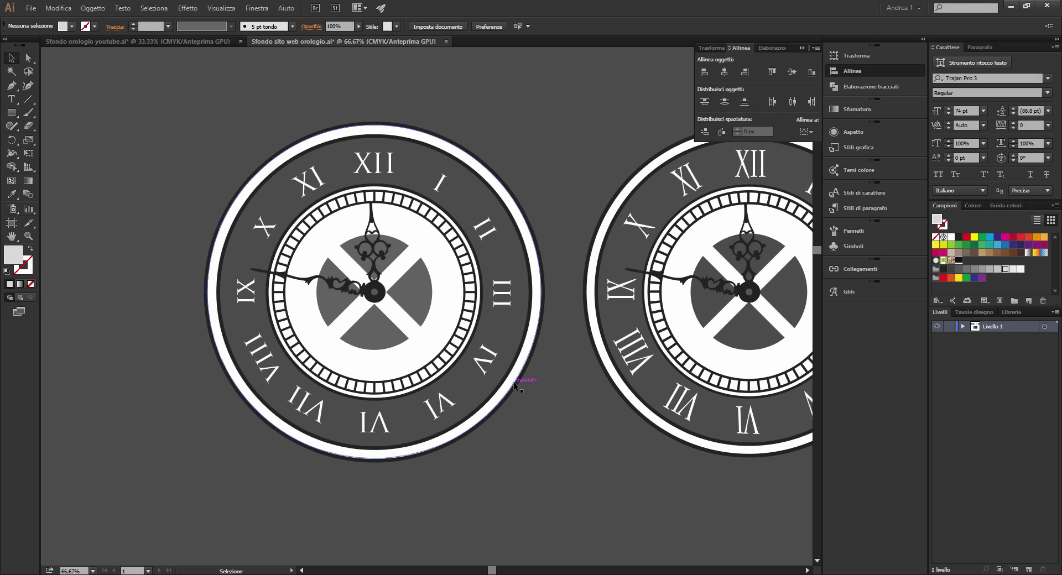
key("ctrl+minus")
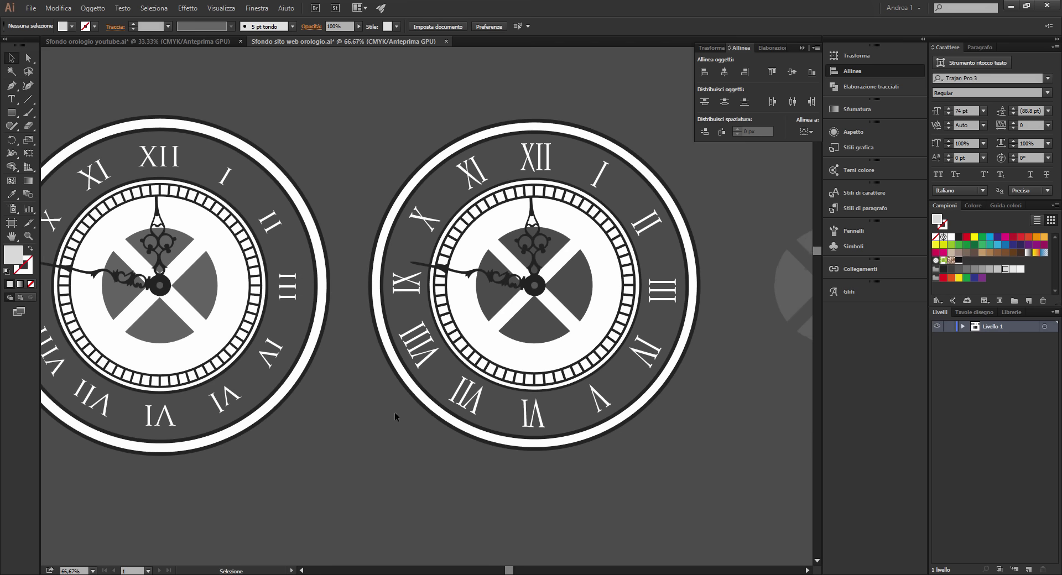
key("ctrl+minus")
Step: Send the gears group to the back and move it behind the left clock's centre
key("v")
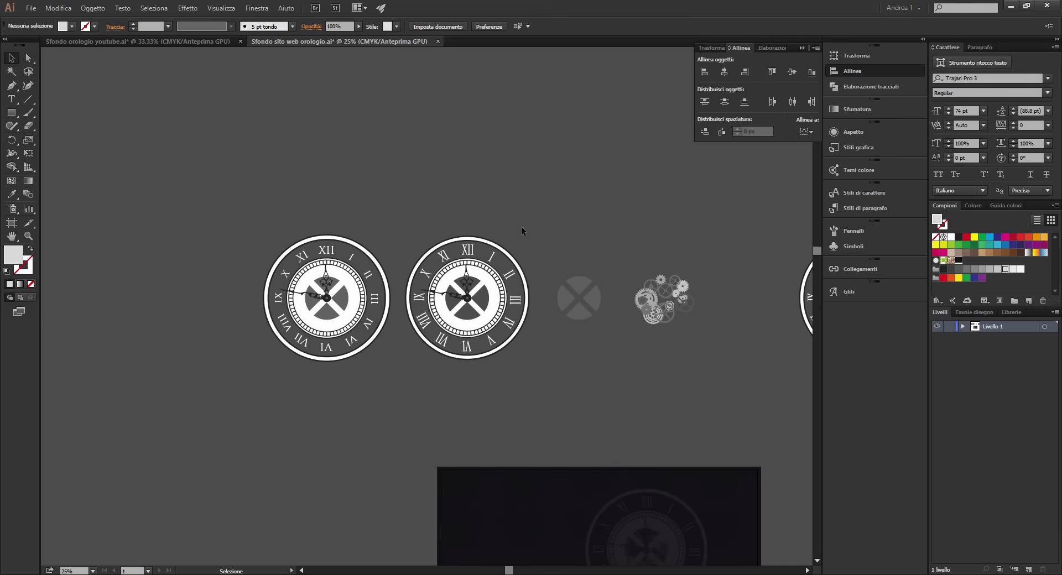
left_click(513, 253)
left_click(674, 287)
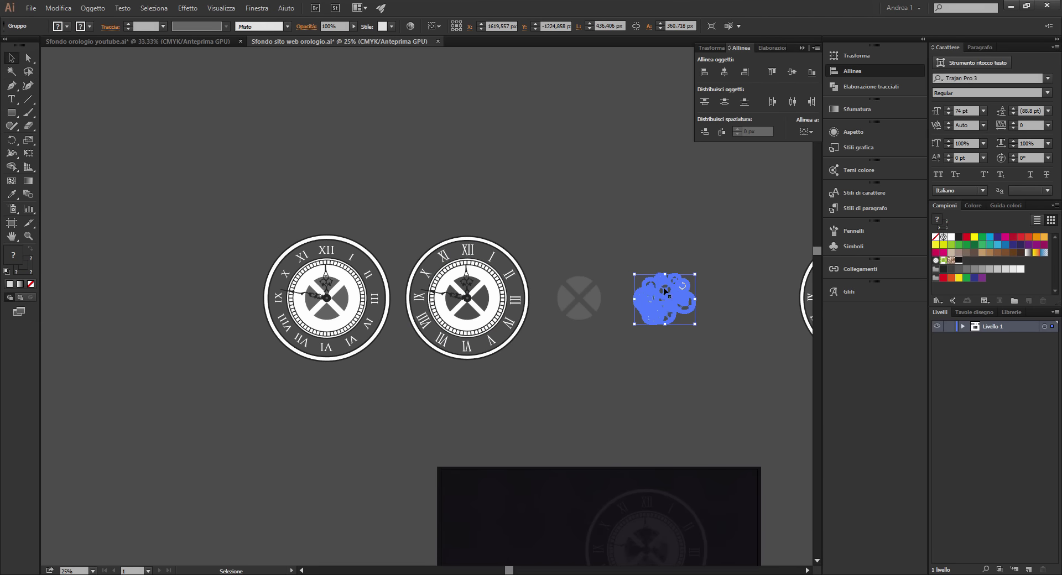
right_click(665, 288)
mouse_move(722, 380)
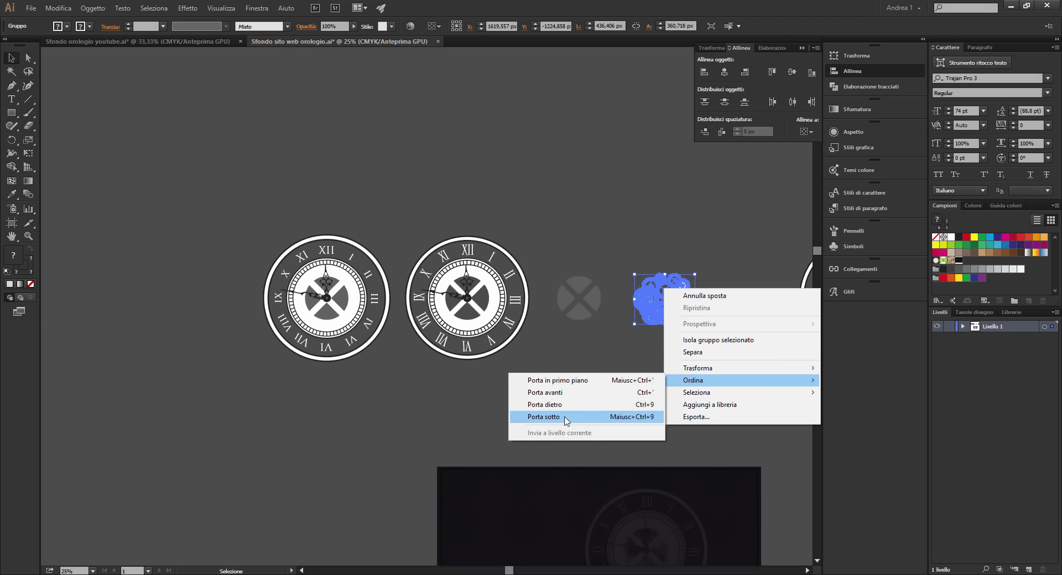
left_click(568, 419)
left_click_drag(665, 313, 325, 307)
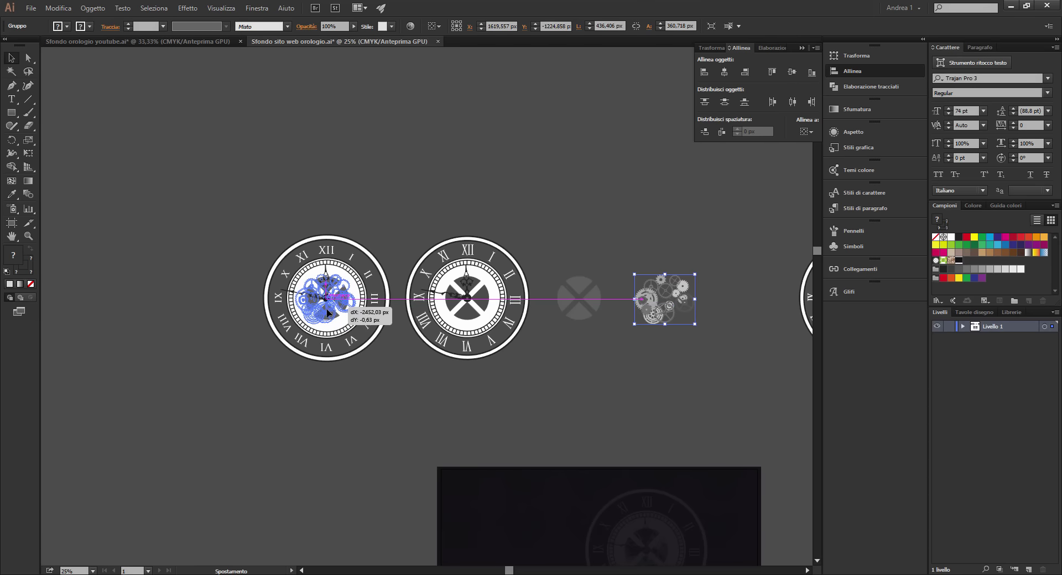
left_click_drag(326, 307, 326, 307)
Step: Pan and zoom out to check the gears showing through the X dial
left_click_drag(532, 417, 382, 410)
left_click_drag(457, 415, 579, 416)
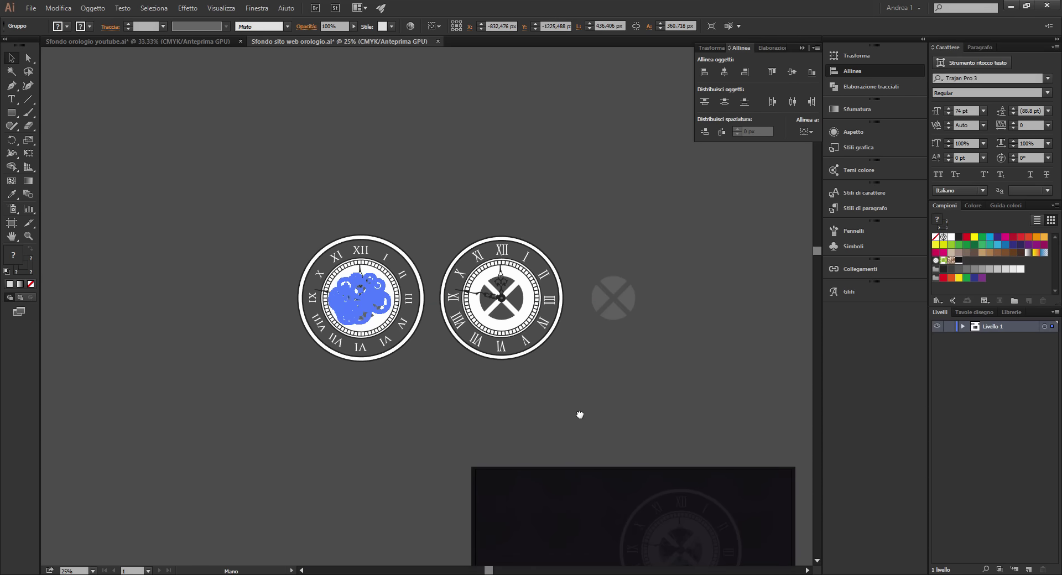
scroll(406, 449, "up", 1)
scroll(423, 387, "up", 2)
left_click(423, 386)
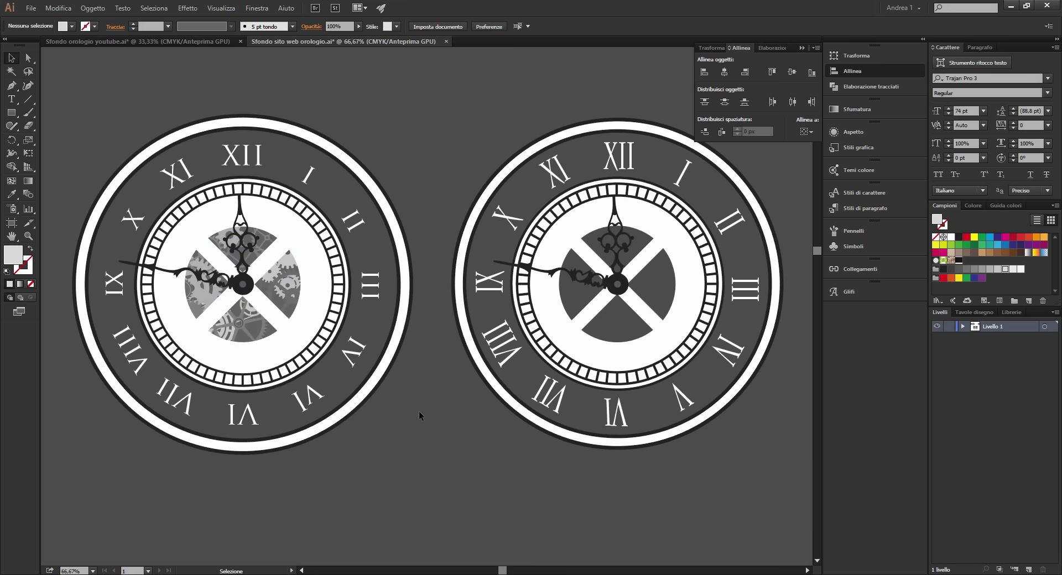
left_click_drag(402, 429, 501, 448)
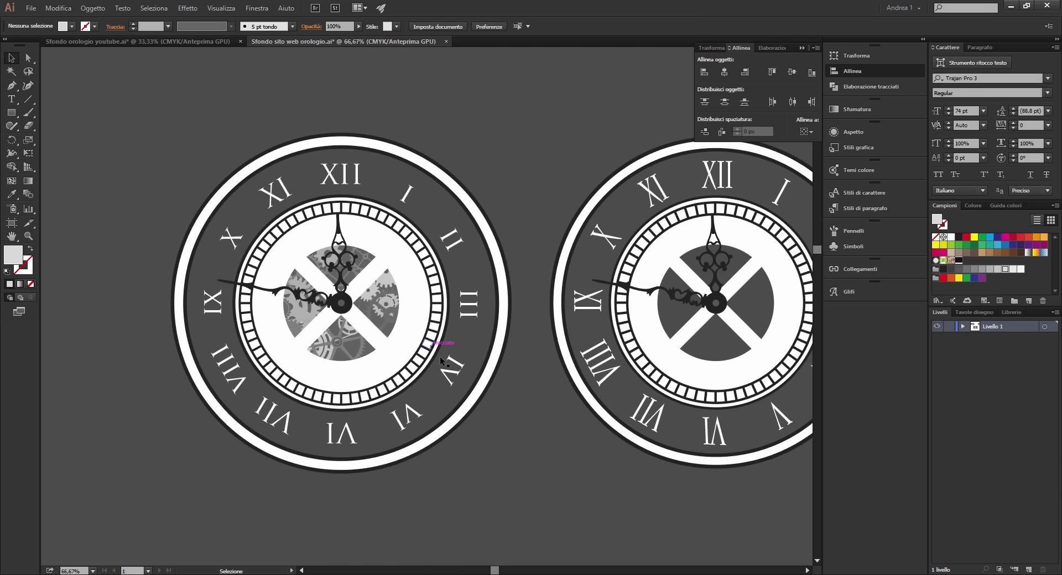
key("ctrl+minus")
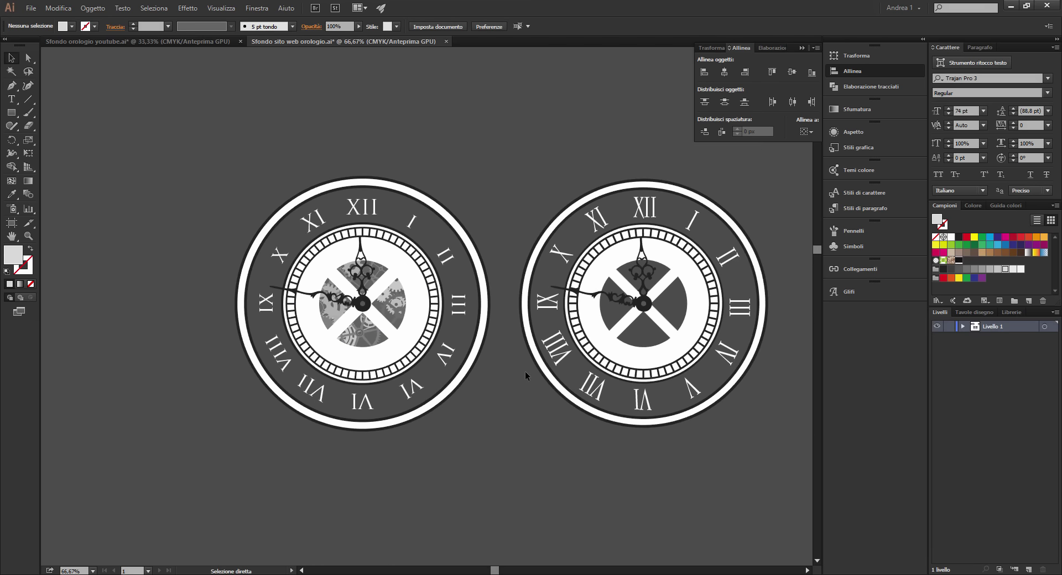
key("ctrl+minus")
key("ctrl+minus")
key("ctrl+minus")
Step: Move the faint clock group off the artboard and delete the dark background rectangle
left_click(657, 380)
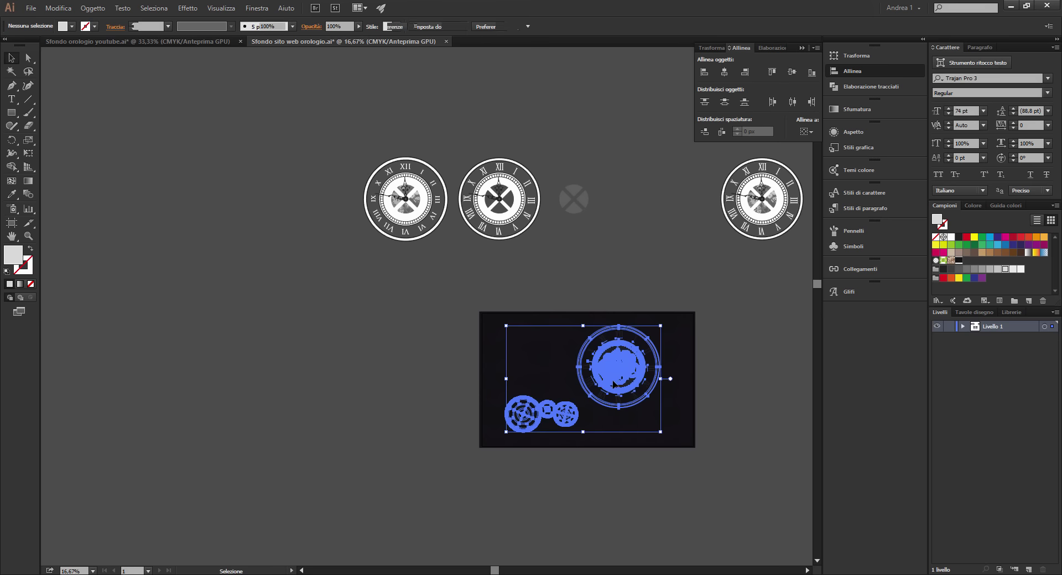
left_click_drag(656, 380, 383, 385)
left_click(417, 428)
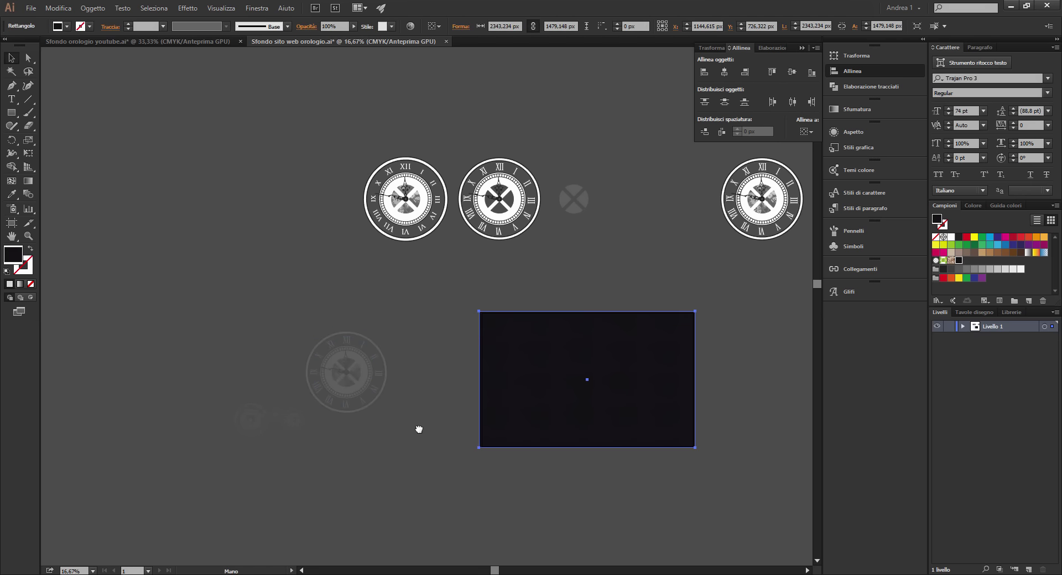
left_click(443, 399)
key("ctrl+plus")
left_click_drag(32, 460, 156, 493)
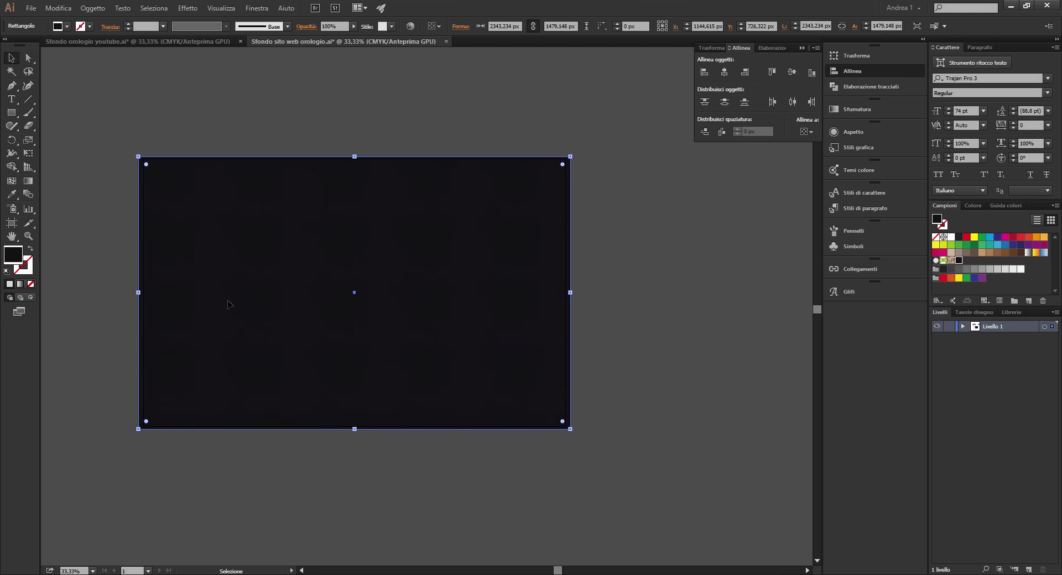
key("Delete")
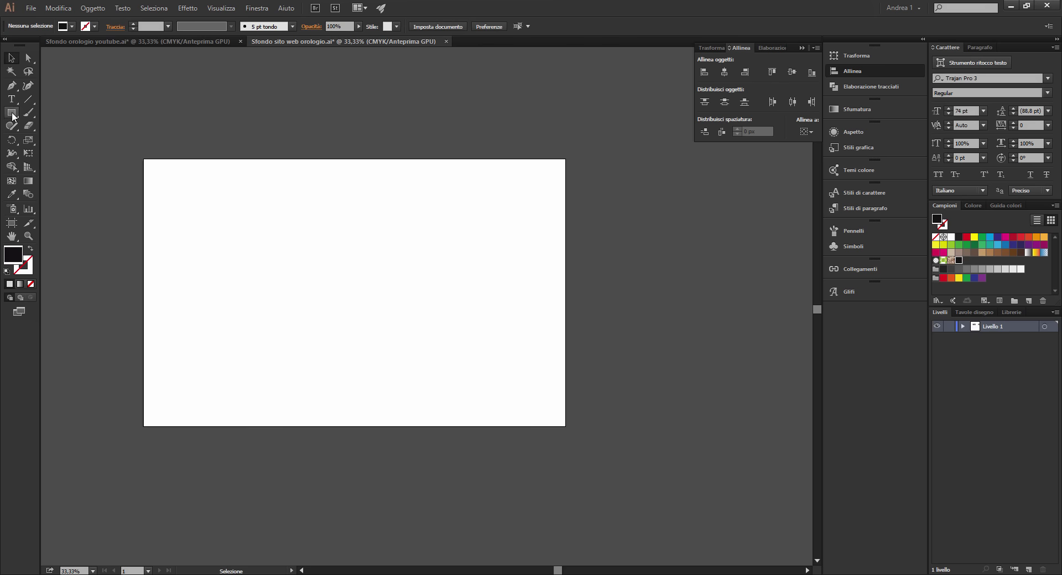
left_click(12, 113)
Step: Drag asfalt.png from the Ottimizzati per il Web folder into the Illustrator document
key("alt+Tab")
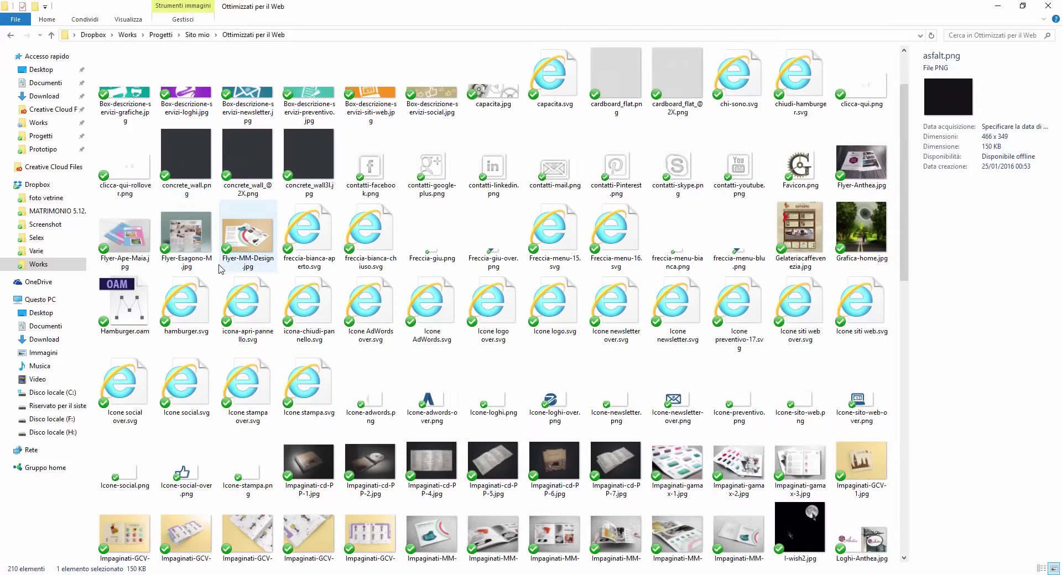
scroll(253, 317, "up", 3)
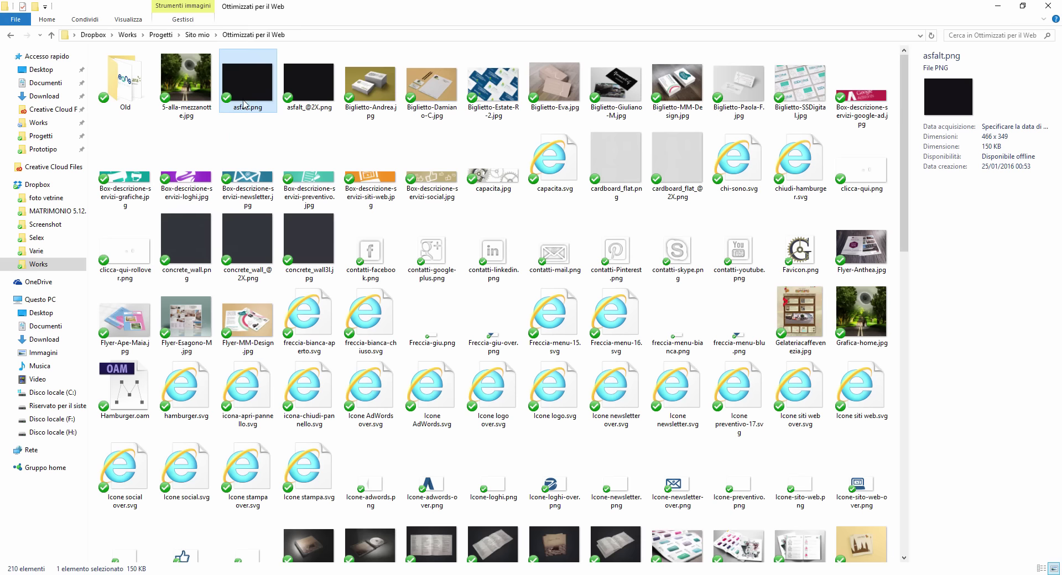
mouse_move(249, 108)
left_mouse_down()
mouse_move(642, 565)
mouse_move(287, 244)
left_mouse_up()
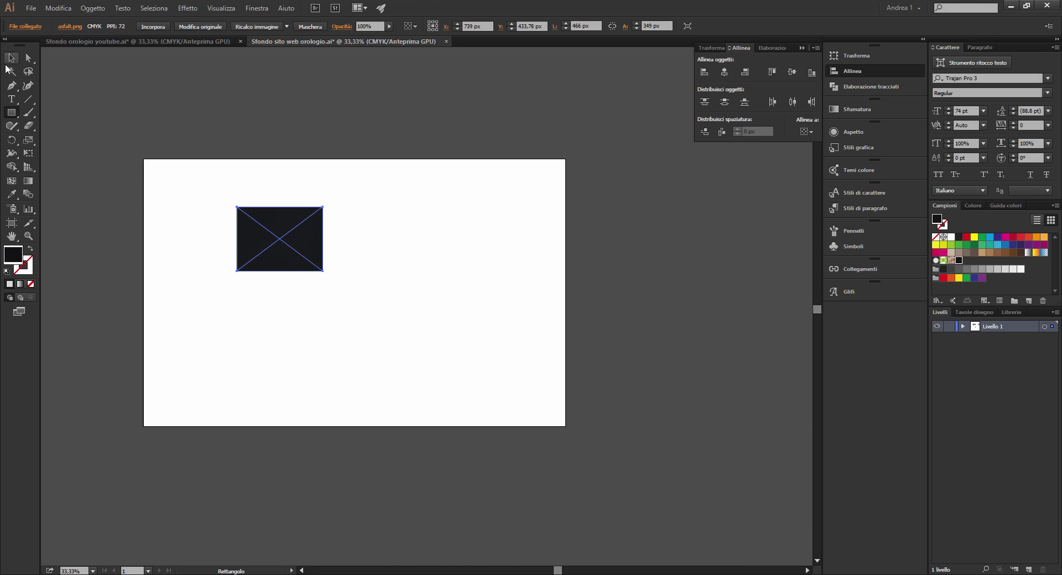
Step: Embed the placed asfalt.png image and nudge it slightly into position
key("v")
left_click(158, 27)
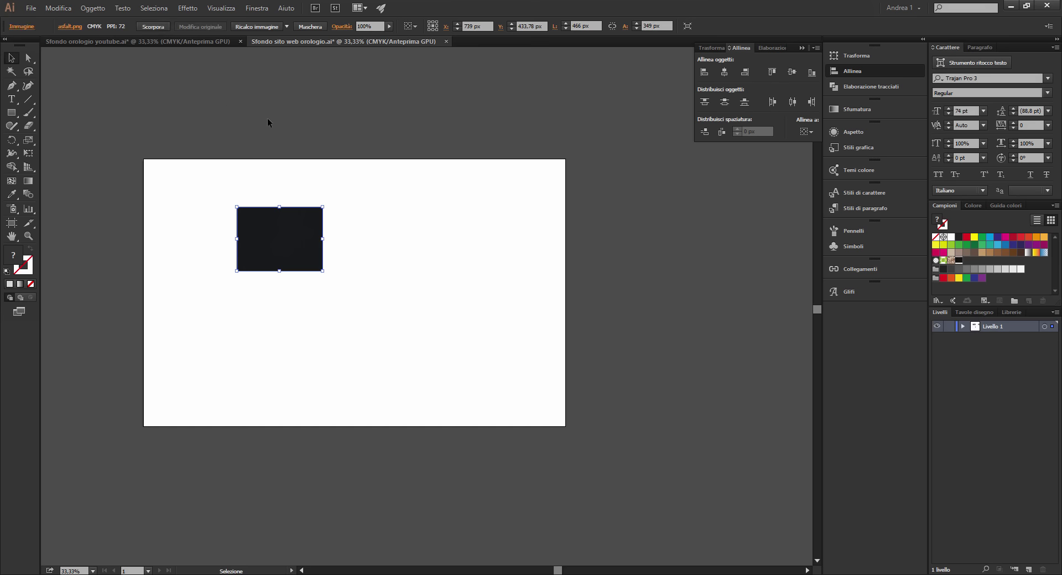
left_click(370, 228)
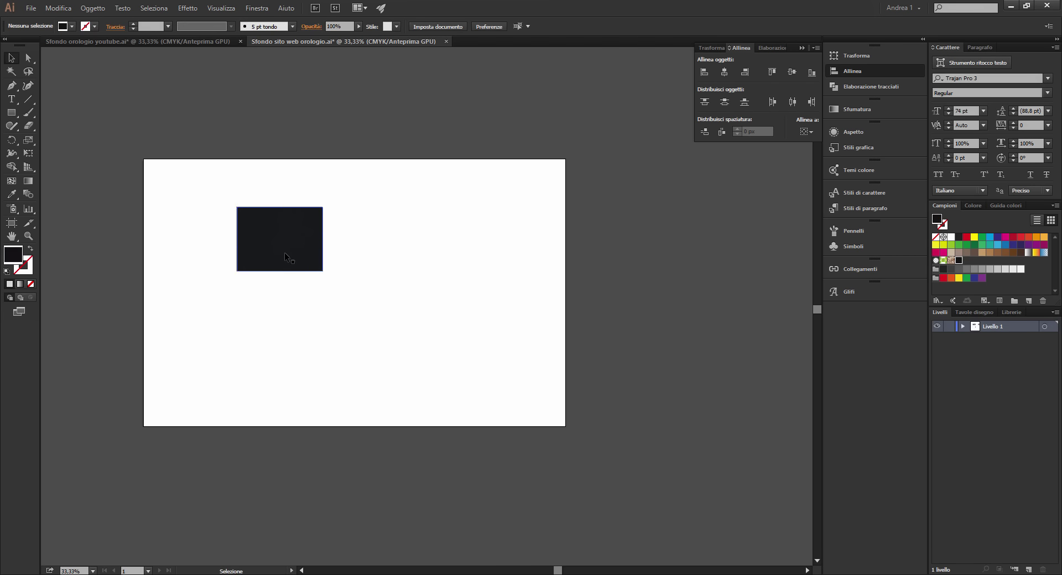
left_click(277, 254)
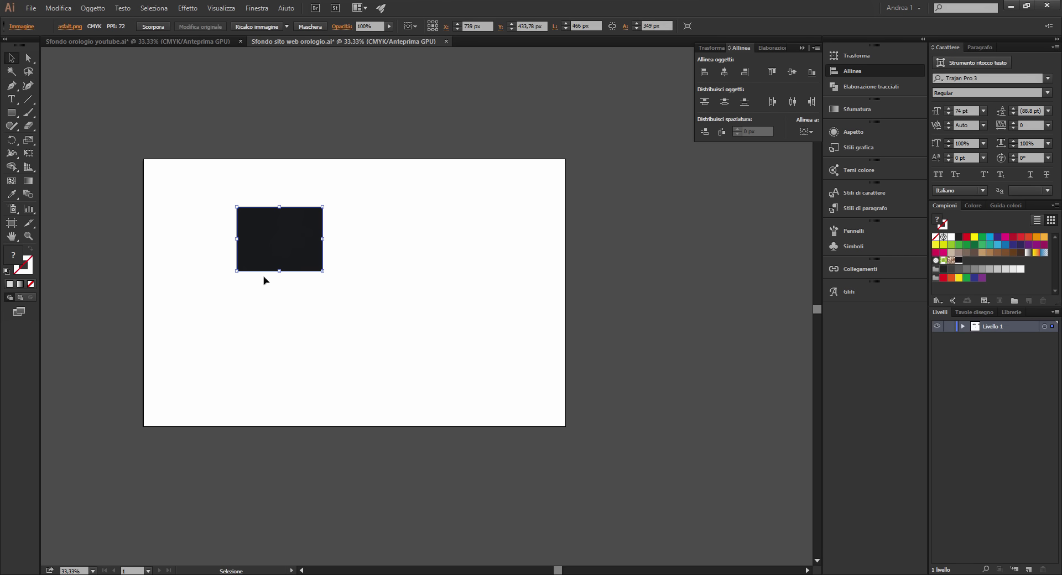
left_click_drag(282, 251, 289, 254)
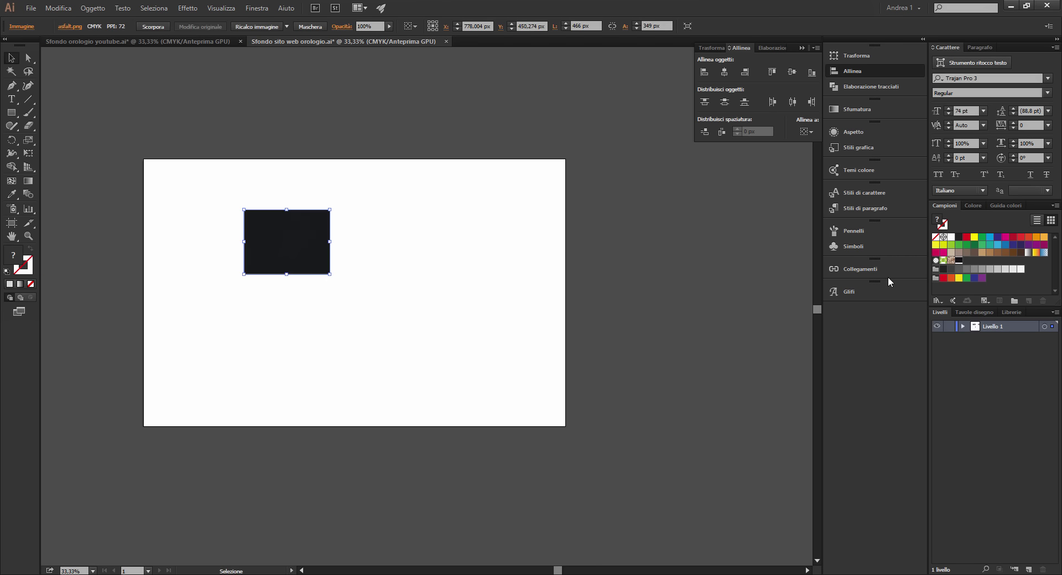
Step: Create the Nuovo pattern 2 swatch from the image using Pattern Options
left_click(256, 8)
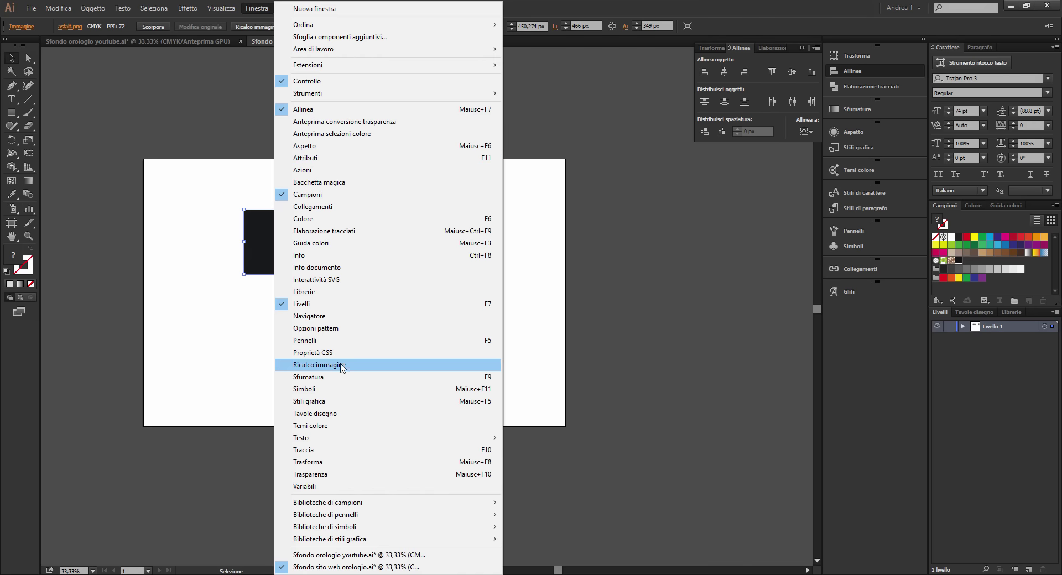
left_click(349, 328)
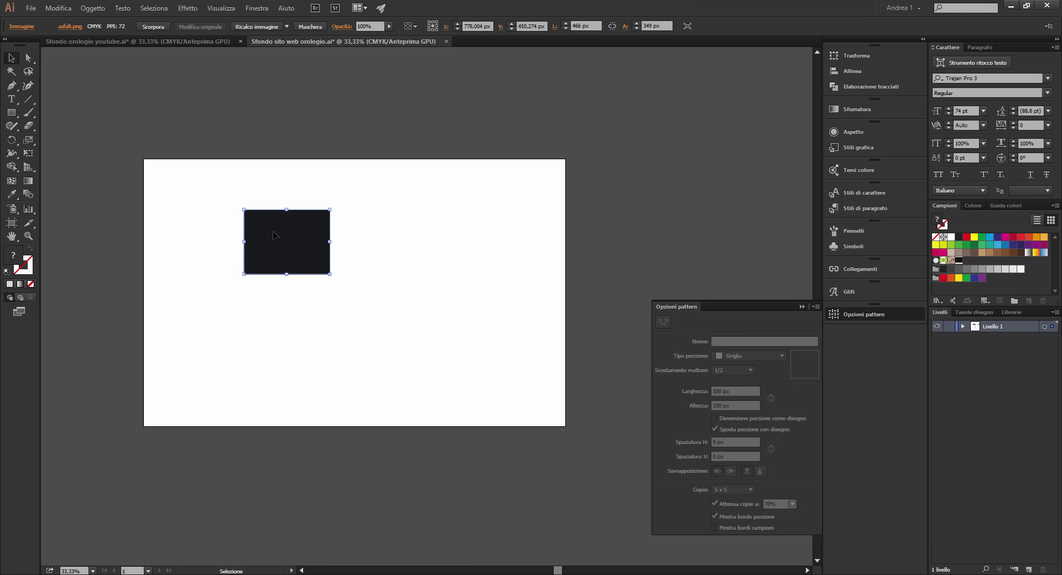
left_click(816, 307)
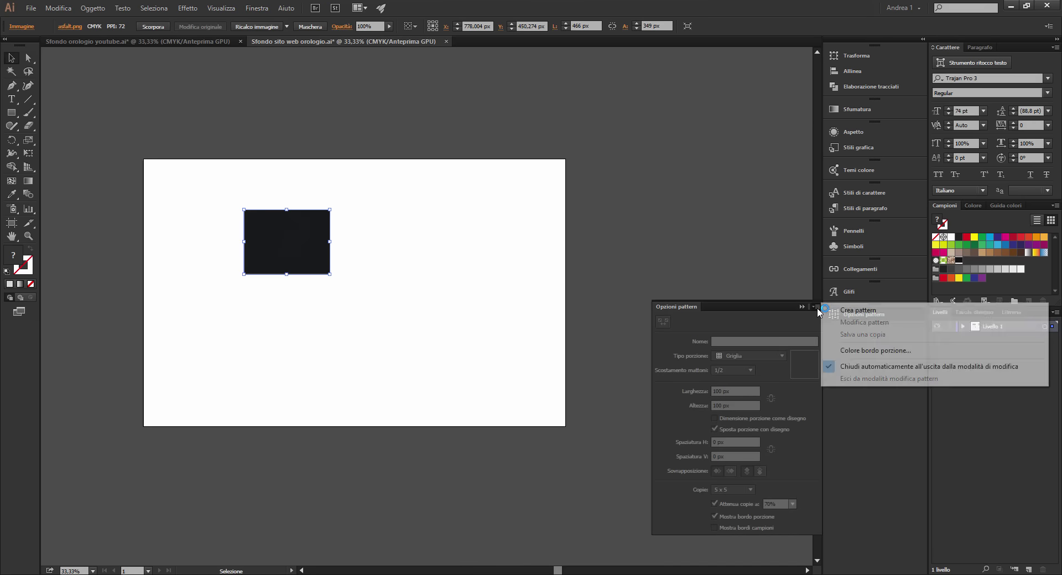
left_click(861, 312)
key("Return")
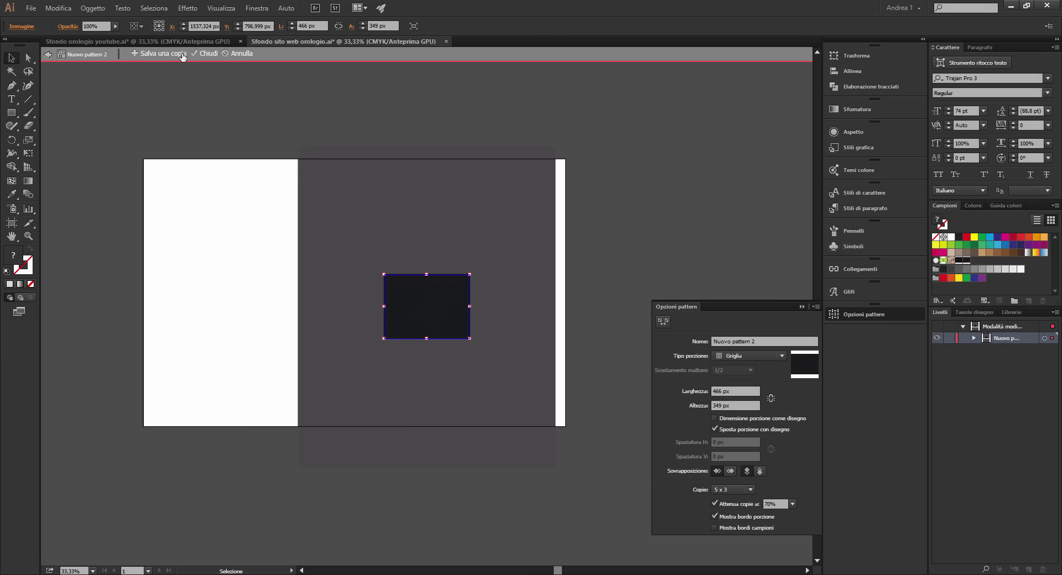
left_click(202, 56)
left_click(265, 234)
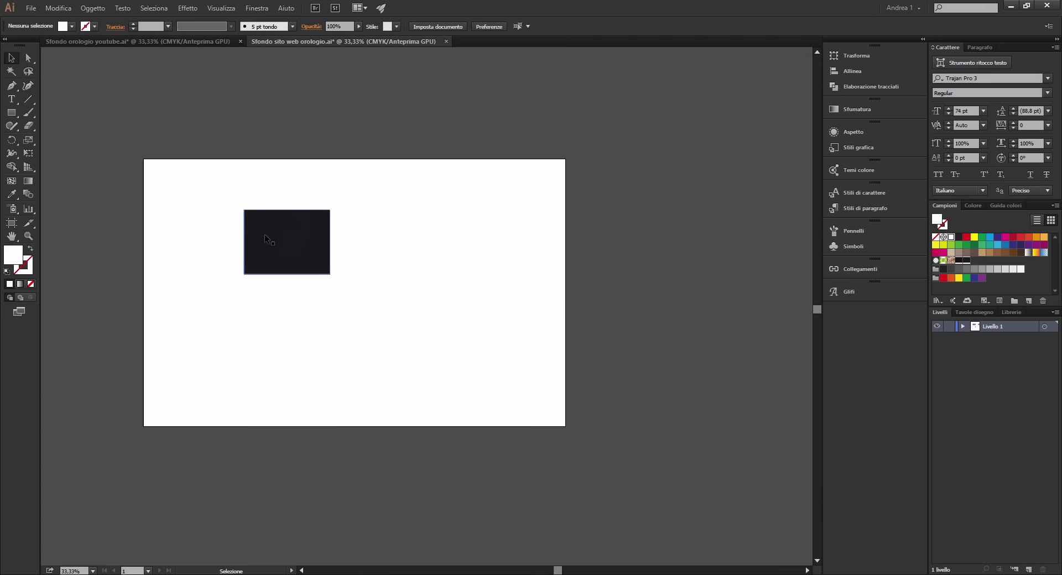
Step: Delete the asphalt image and fill an artboard-covering rectangle with the new asphalt pattern swatch
key("Delete")
left_click(11, 113)
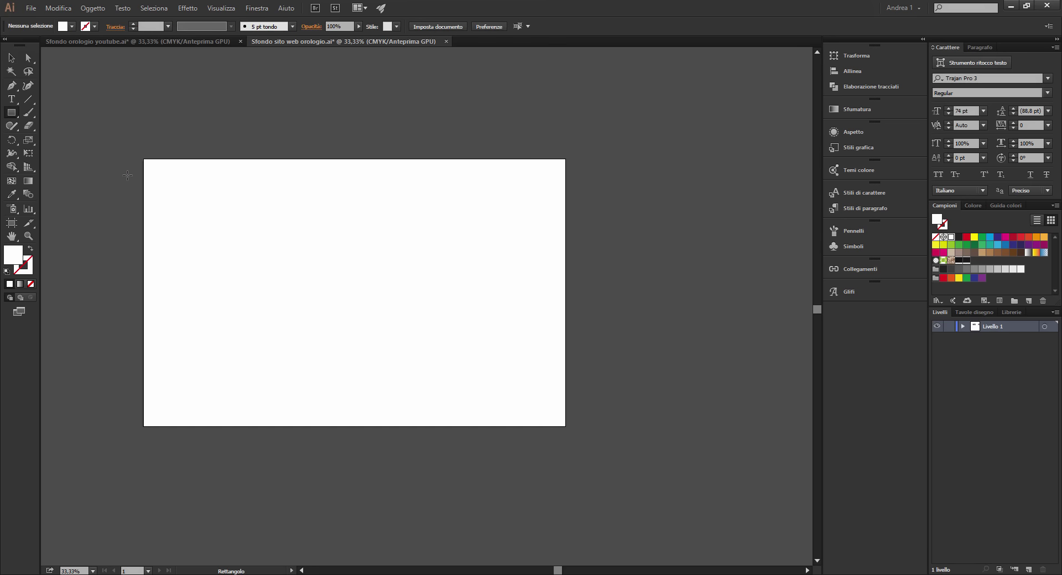
mouse_move(140, 158)
left_mouse_down()
mouse_move(349, 350)
mouse_move(568, 430)
left_mouse_up()
key("v")
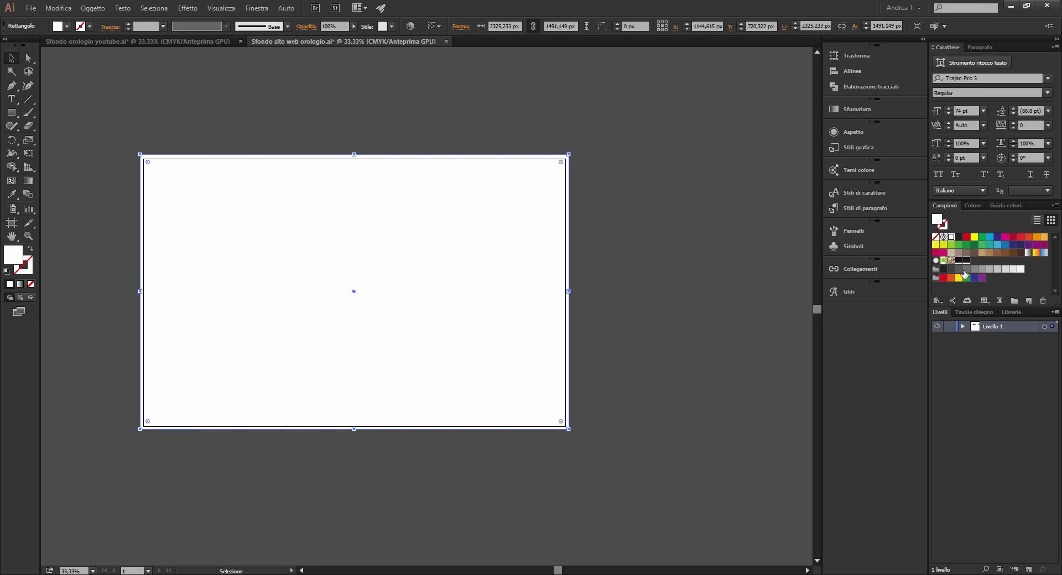
left_click(959, 262)
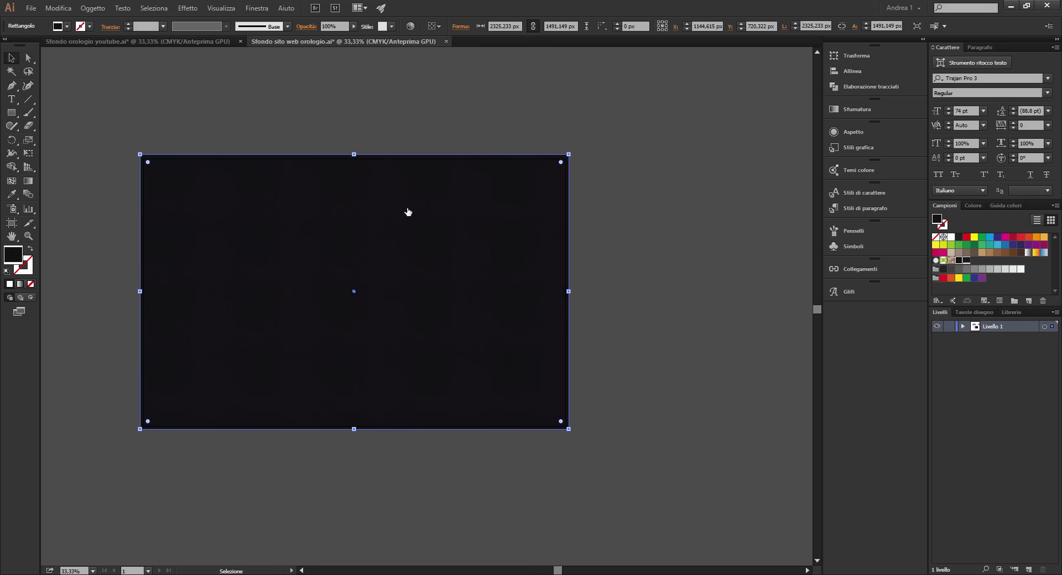
key("ctrl+shift+a")
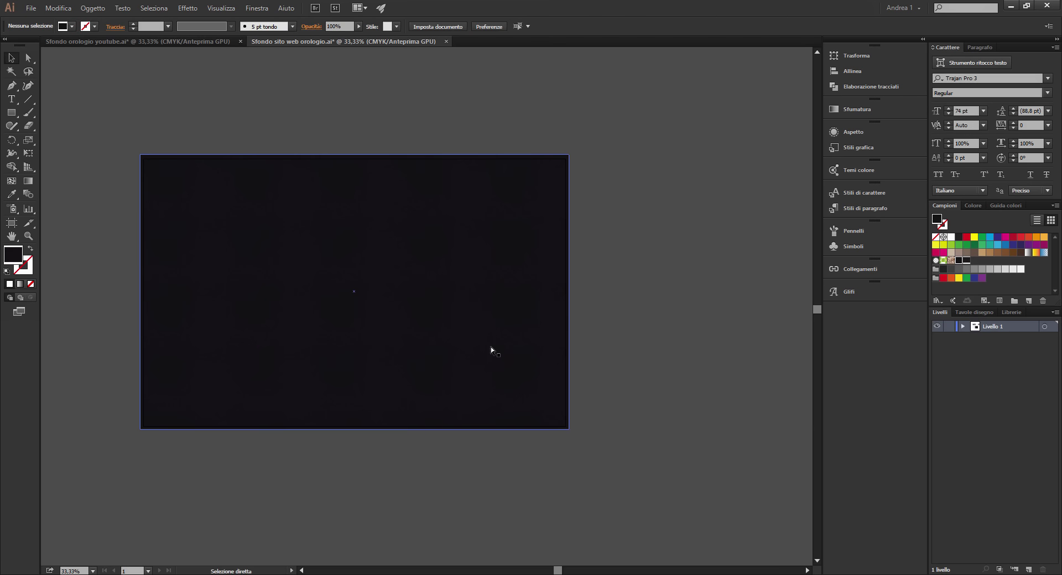
Step: Zoom and scroll to inspect the textured rectangle and locate the clock artwork
key("ctrl+plus")
key("ctrl+plus")
scroll(553, 359, "left", 3)
scroll(379, 325, "left", 3)
scroll(175, 291, "up", 3)
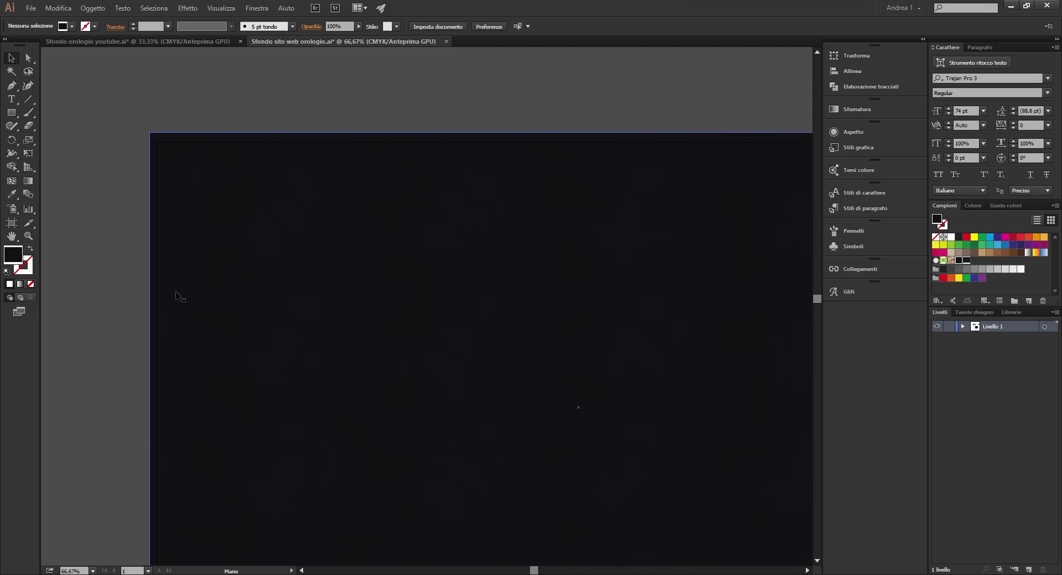
key("ctrl+minus")
key("ctrl+minus")
key("ctrl+minus")
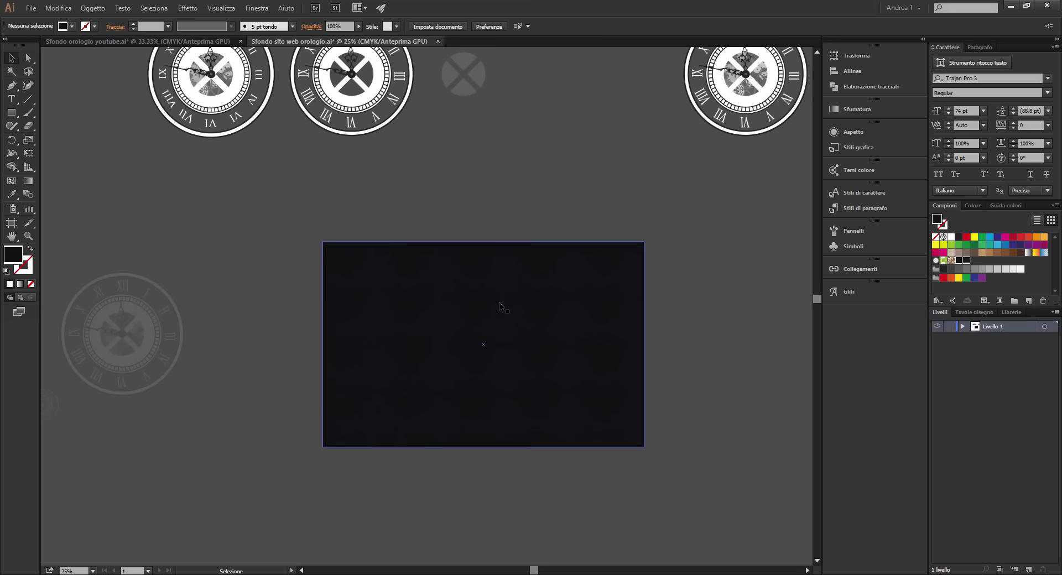
scroll(476, 302, "up", 2)
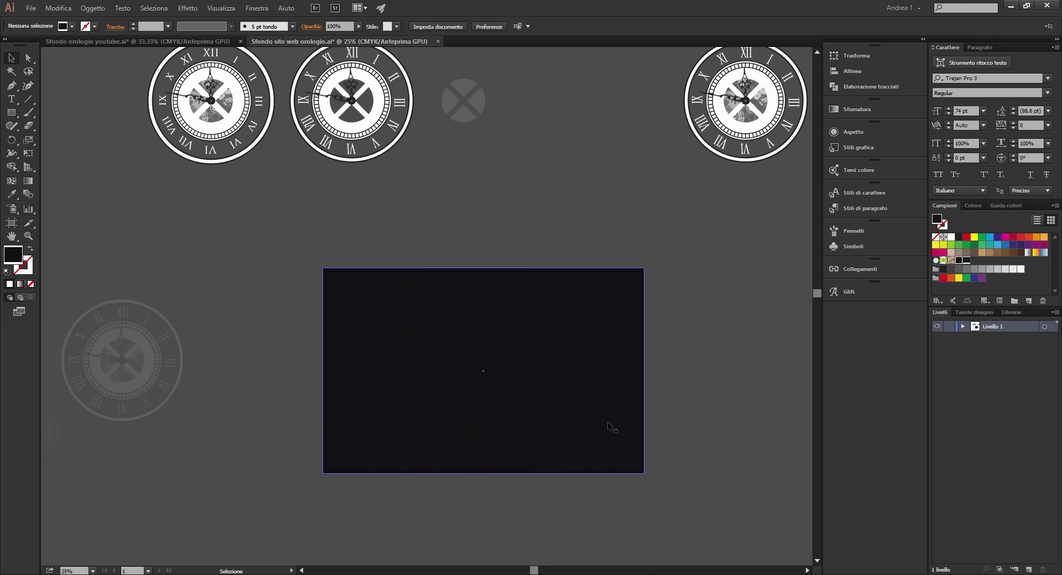
scroll(697, 409, "up", 2)
scroll(670, 371, "up", 2)
scroll(662, 360, "down", 5)
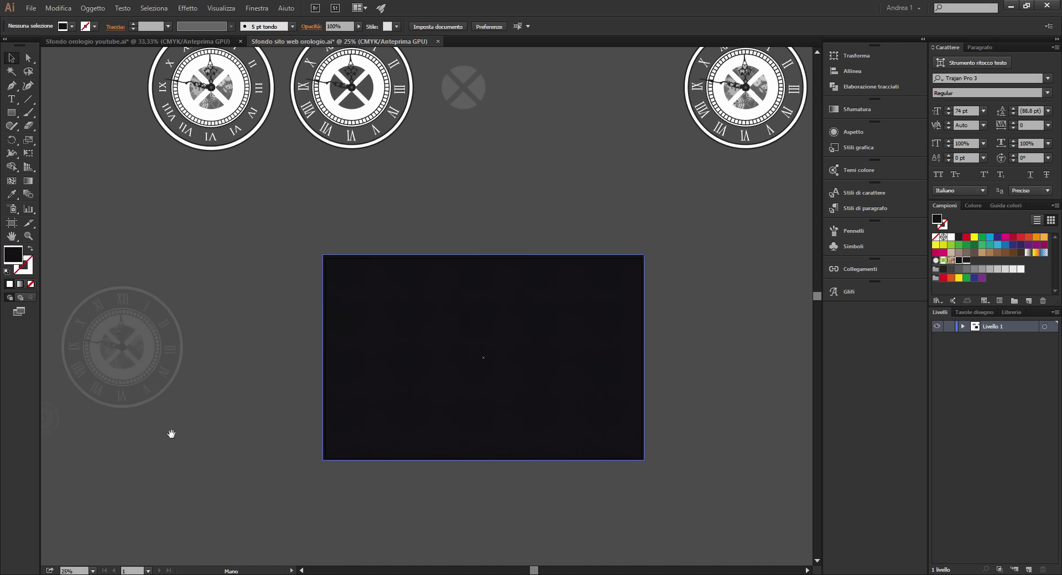
scroll(276, 415, "left", 6)
scroll(387, 399, "down", 4)
scroll(389, 387, "up", 5)
scroll(325, 256, "up", 3)
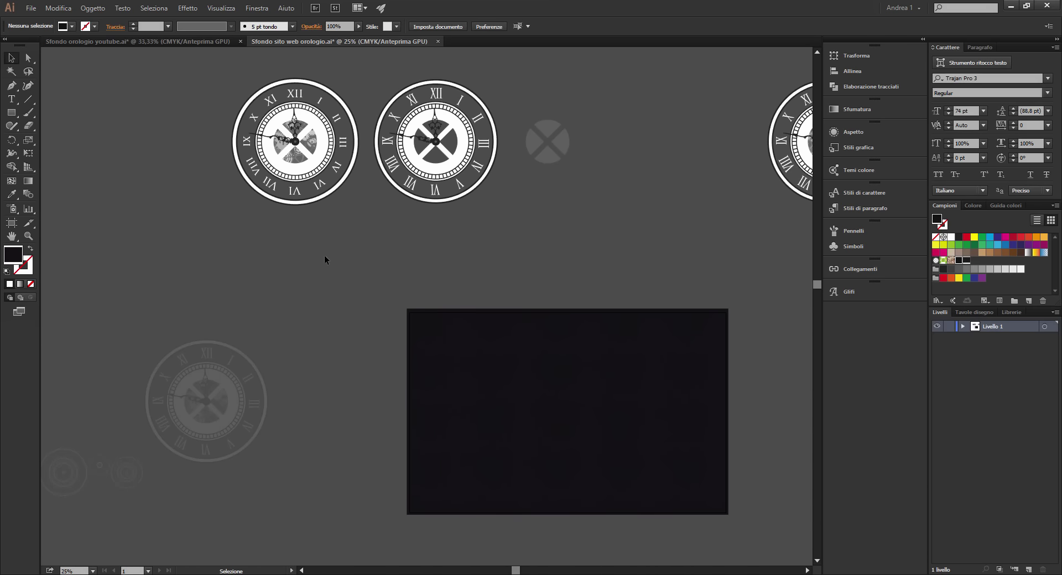
Step: Move the whole Roman-numeral clock group onto the right side of the dark rectangle
left_click(288, 173)
left_click_drag(350, 70, 214, 243)
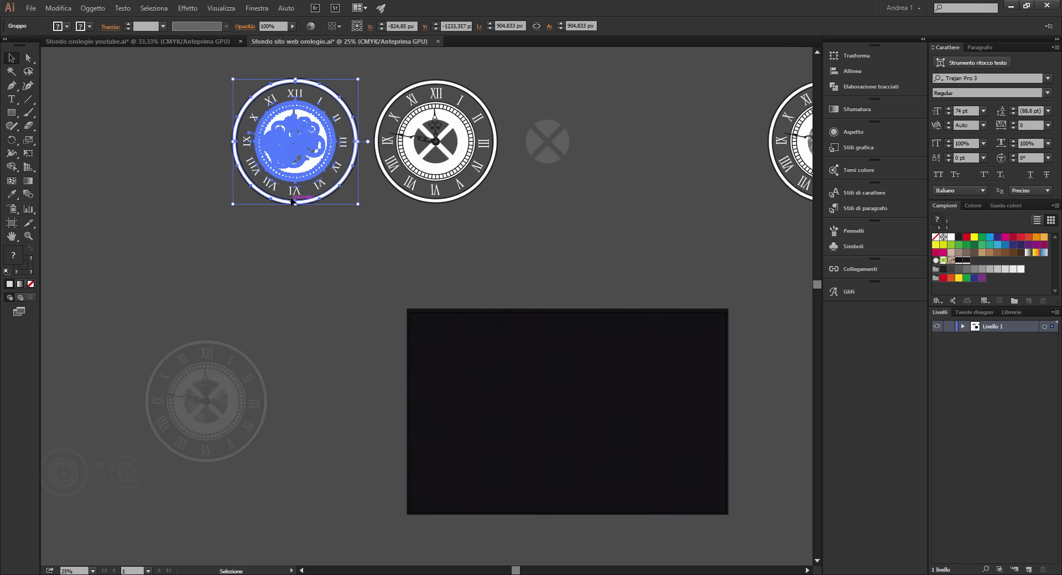
left_click_drag(291, 161, 640, 407)
left_click_drag(768, 426, 571, 335)
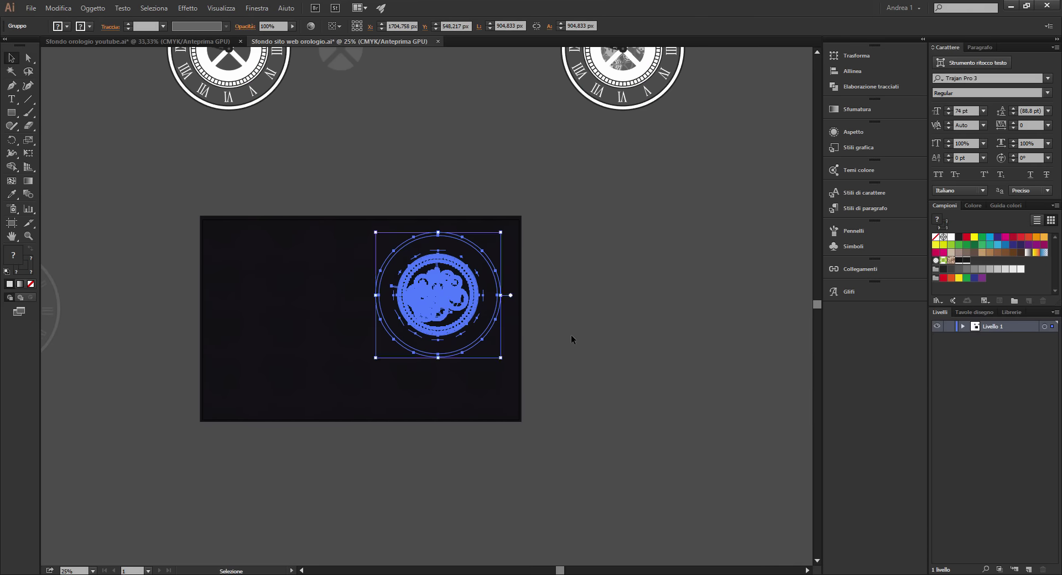
left_click(555, 308)
Step: Send the dark rectangle behind the clock with Ordina > Porta sotto
right_click(515, 244)
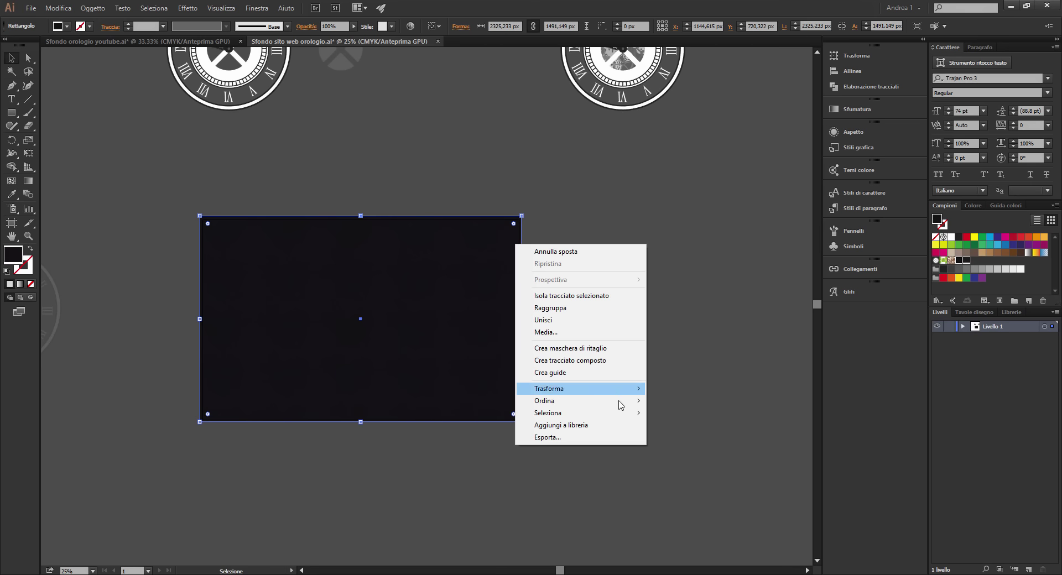
mouse_move(545, 401)
left_click(410, 437)
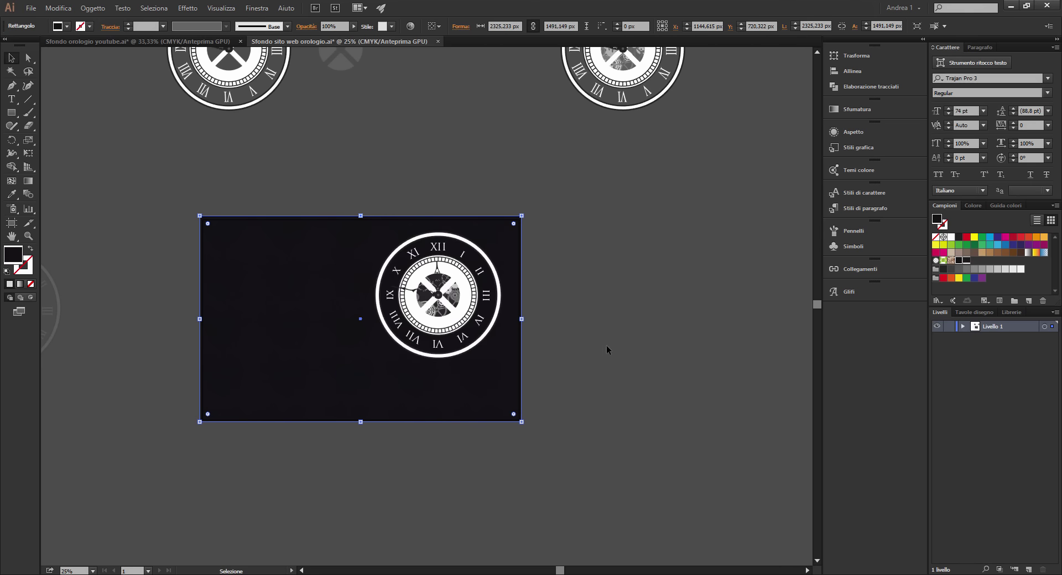
left_click(609, 351)
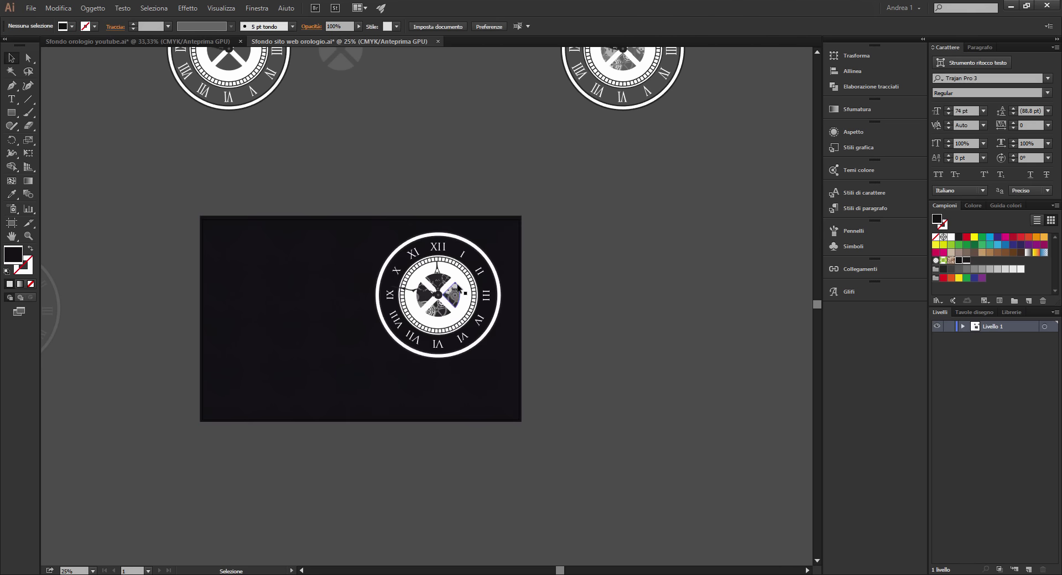
key("ctrl+plus")
key("ctrl+plus")
Step: Set the clock's Opacità to 10% in the control bar
key("v")
left_click(617, 354)
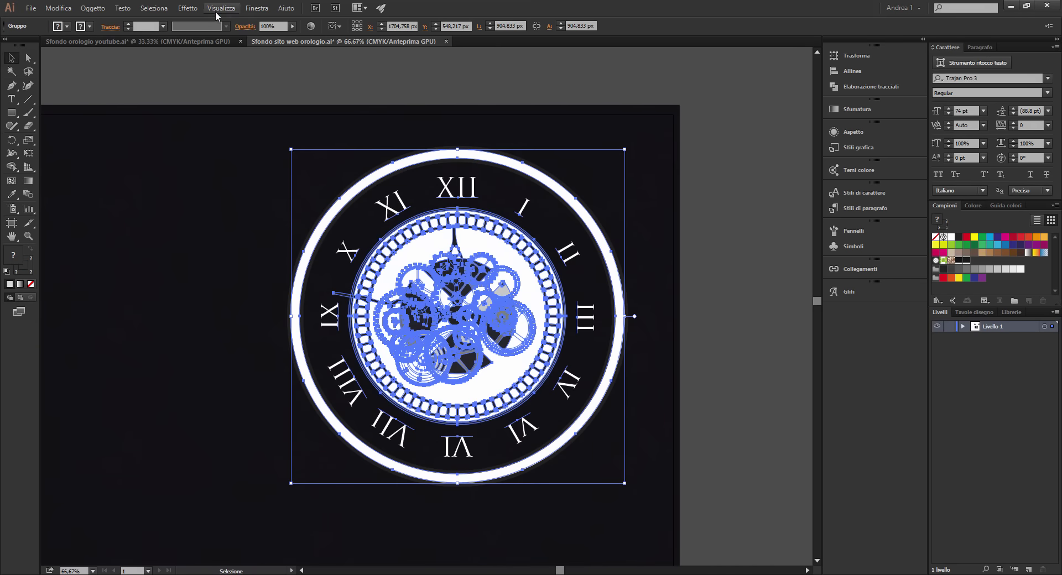
key("Delete")
key("Return")
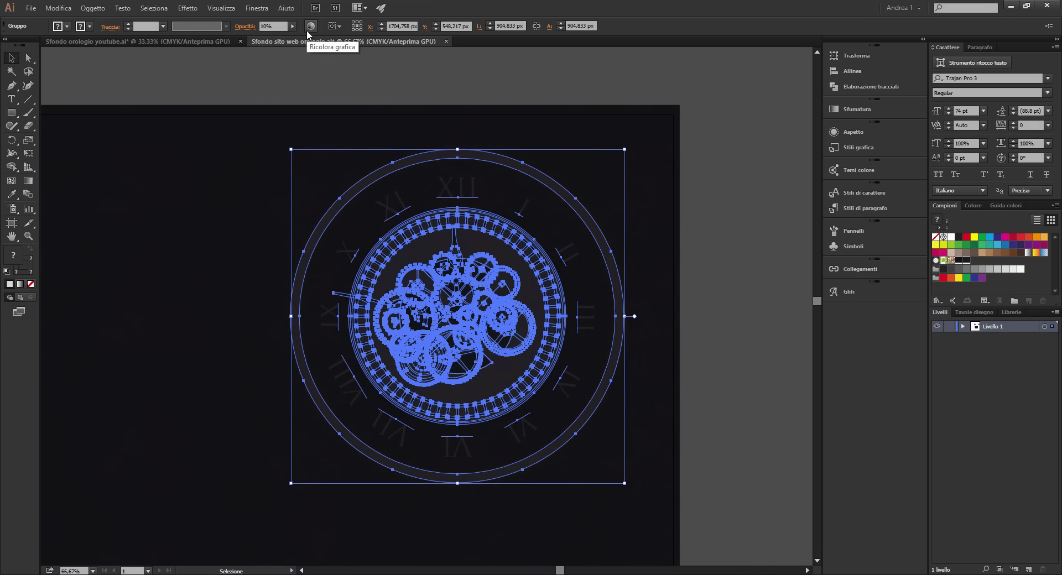
left_click(716, 197)
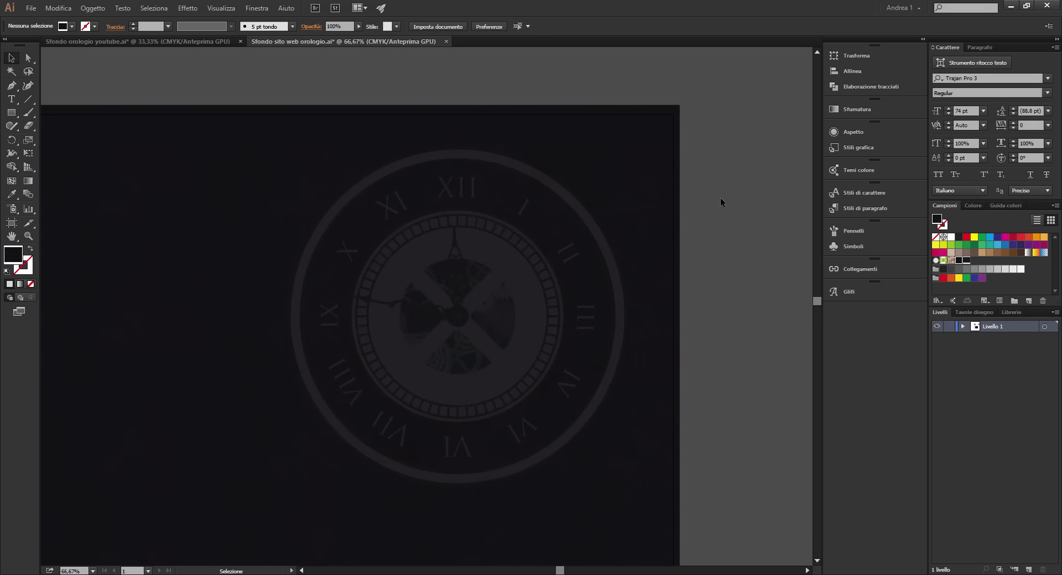
Step: Zoom and pan to review the faint clock on the whole composition
key("ctrl+minus")
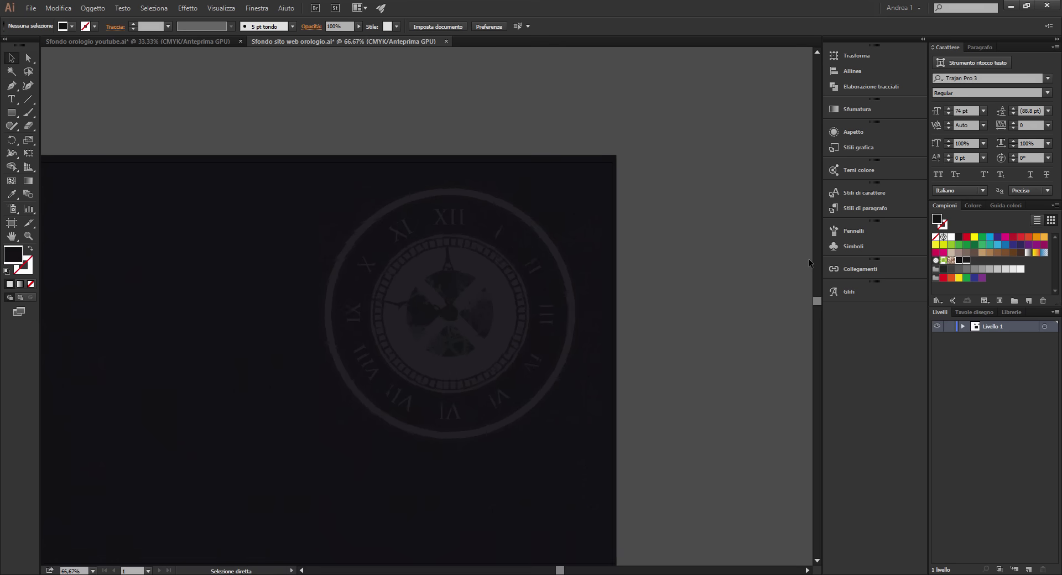
key("ctrl+minus")
left_click_drag(607, 355, 643, 338)
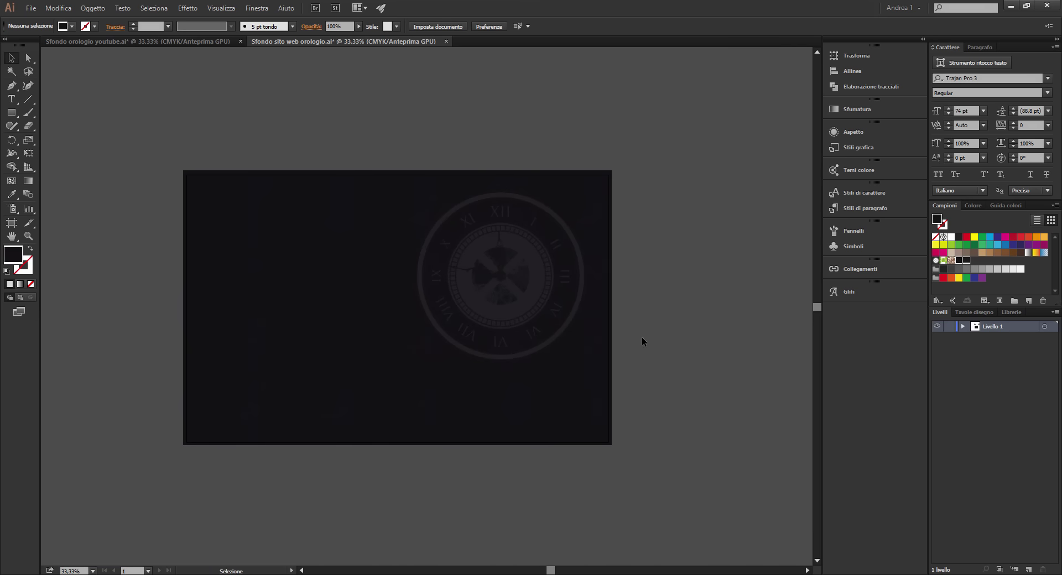
key("ctrl+plus")
key("ctrl+plus")
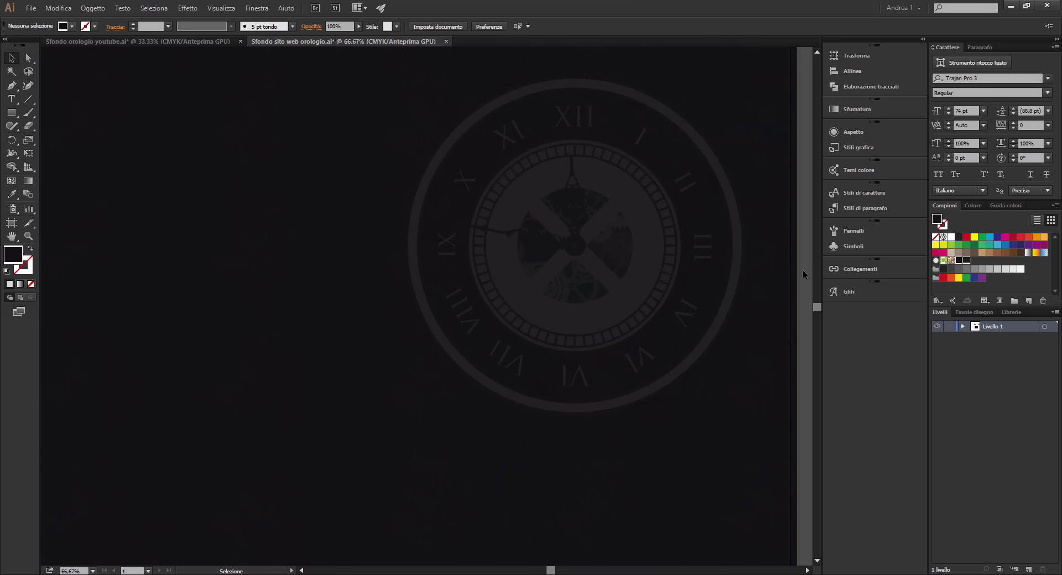
key("ctrl+minus")
key("ctrl+minus")
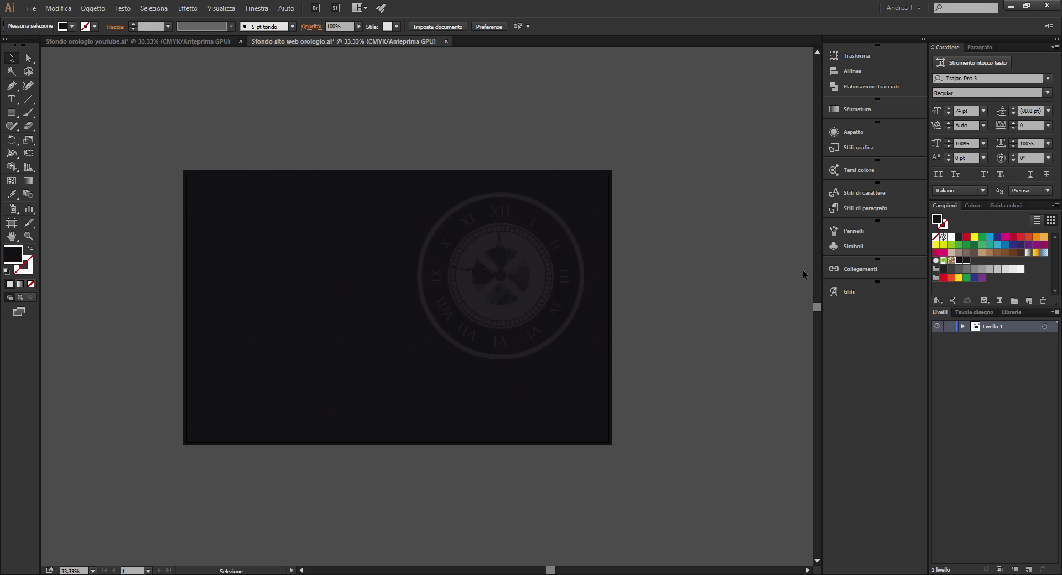